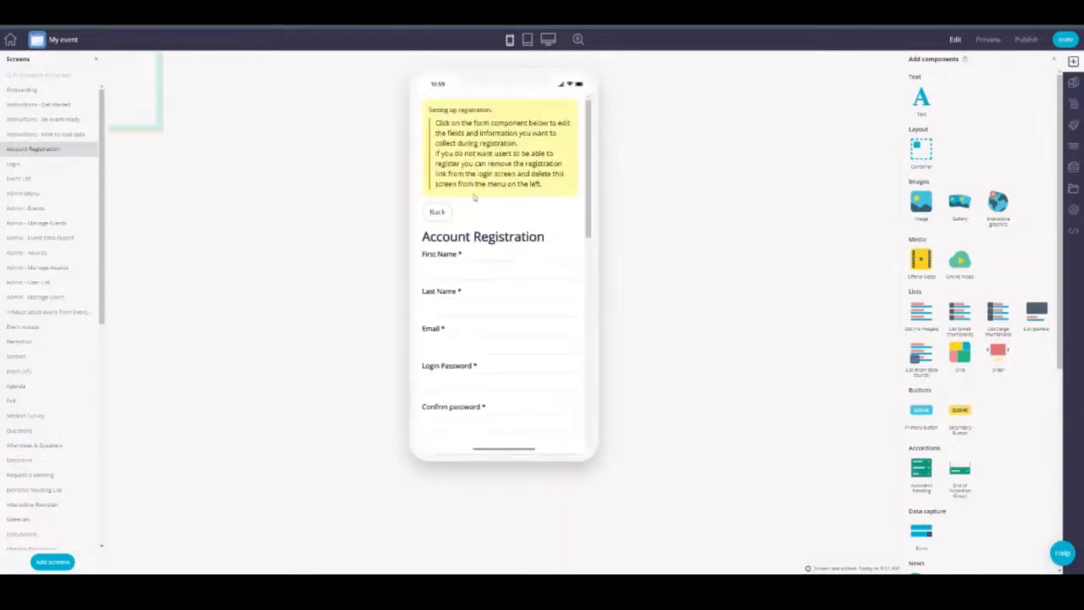
Step: Scroll through the Account Registration form to review its fields
scroll(495, 245, "down", 3)
scroll(495, 244, "down", 6)
scroll(485, 221, "up", 10)
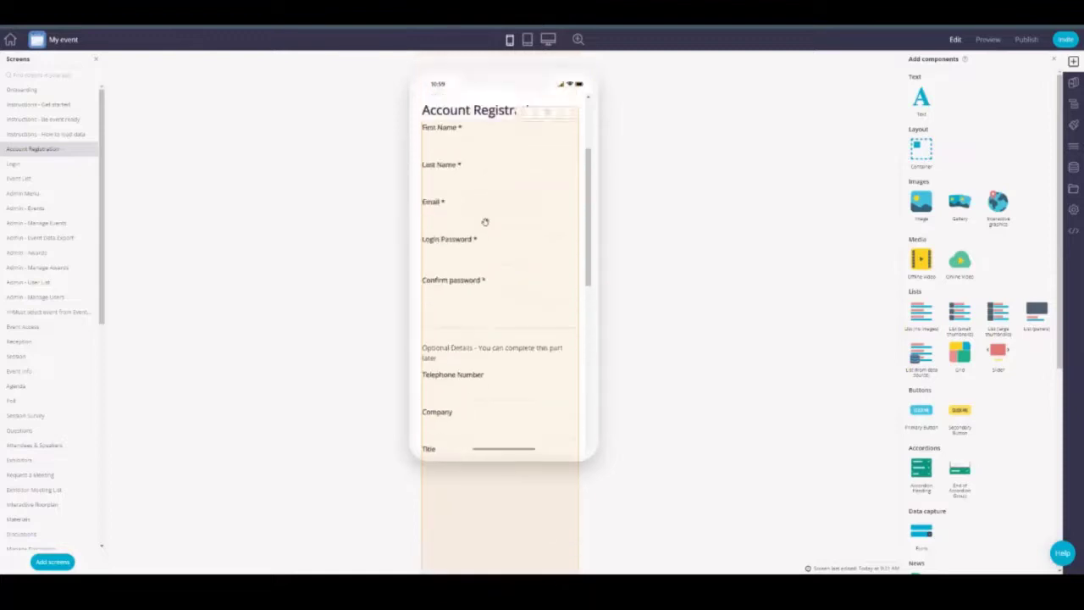
scroll(485, 222, "down", 2)
scroll(472, 198, "up", 6)
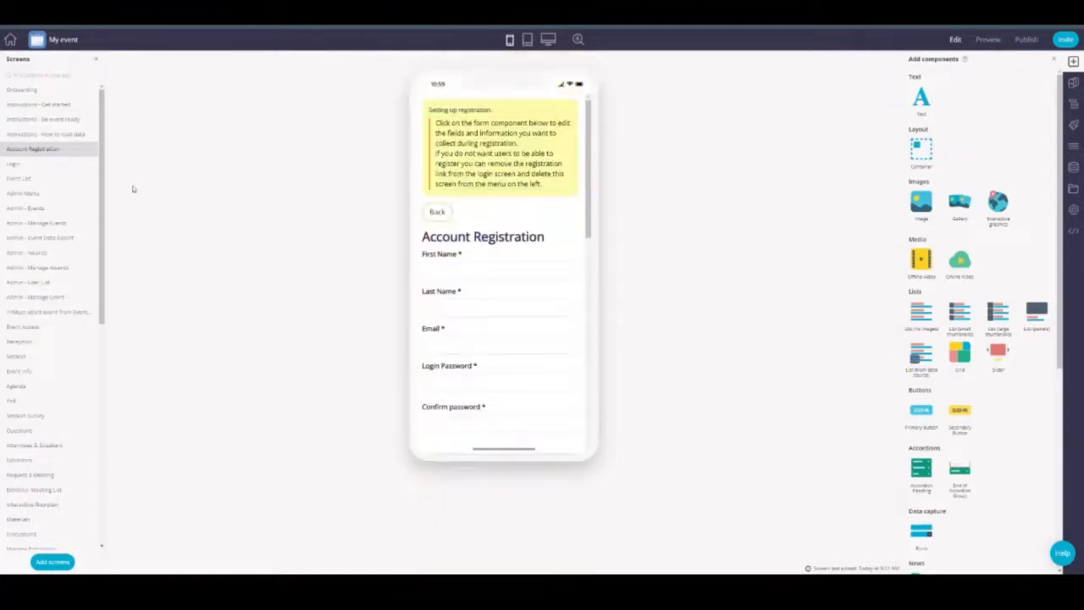
Step: Review the Login screen, then start previewing the app from it
left_click(25, 166)
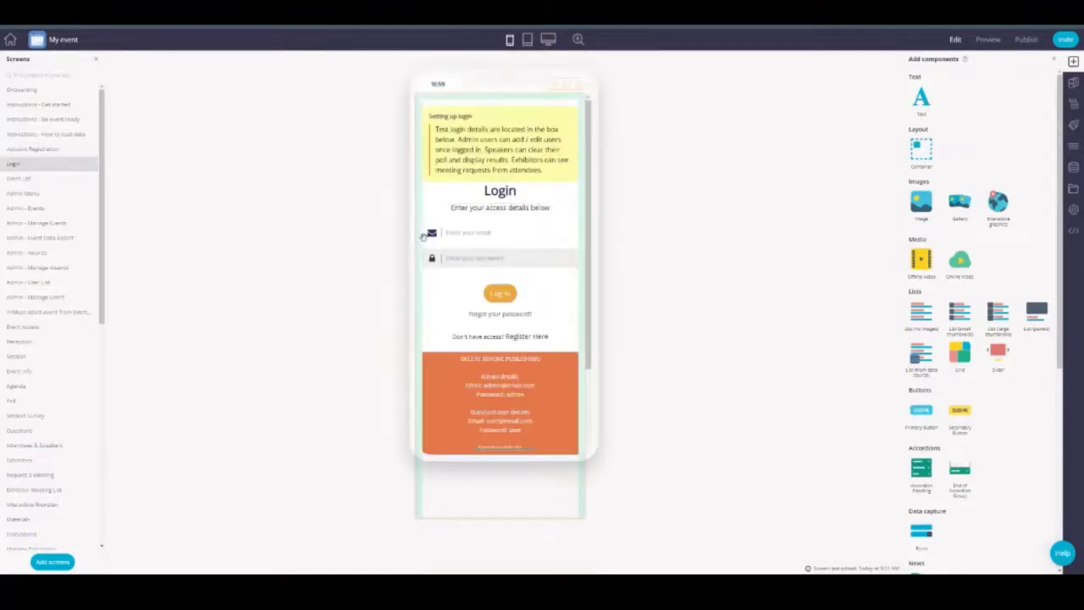
scroll(500, 271, "down", 2)
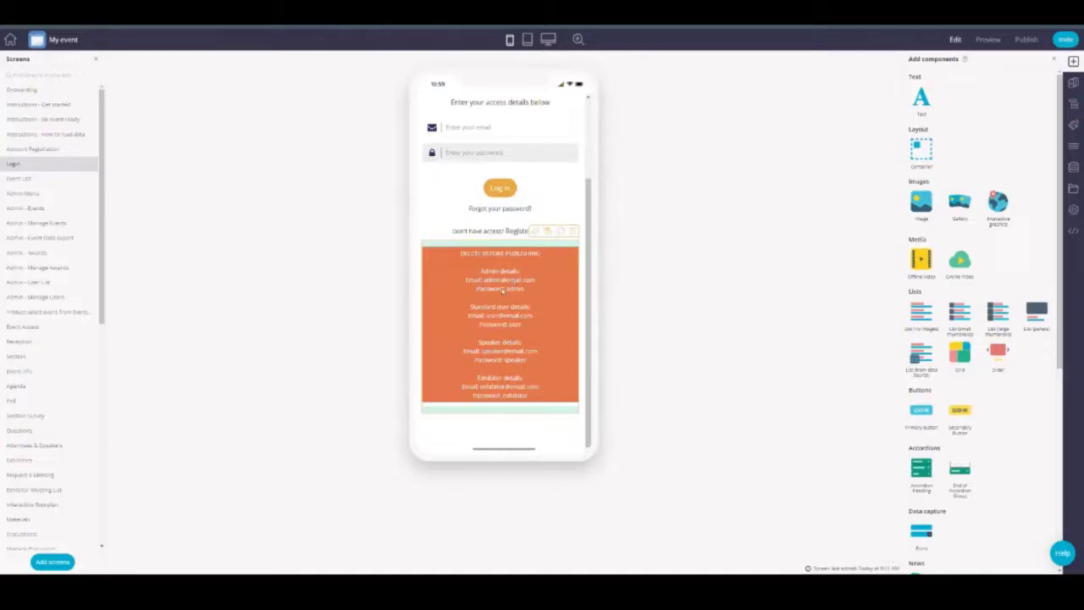
left_click(977, 41)
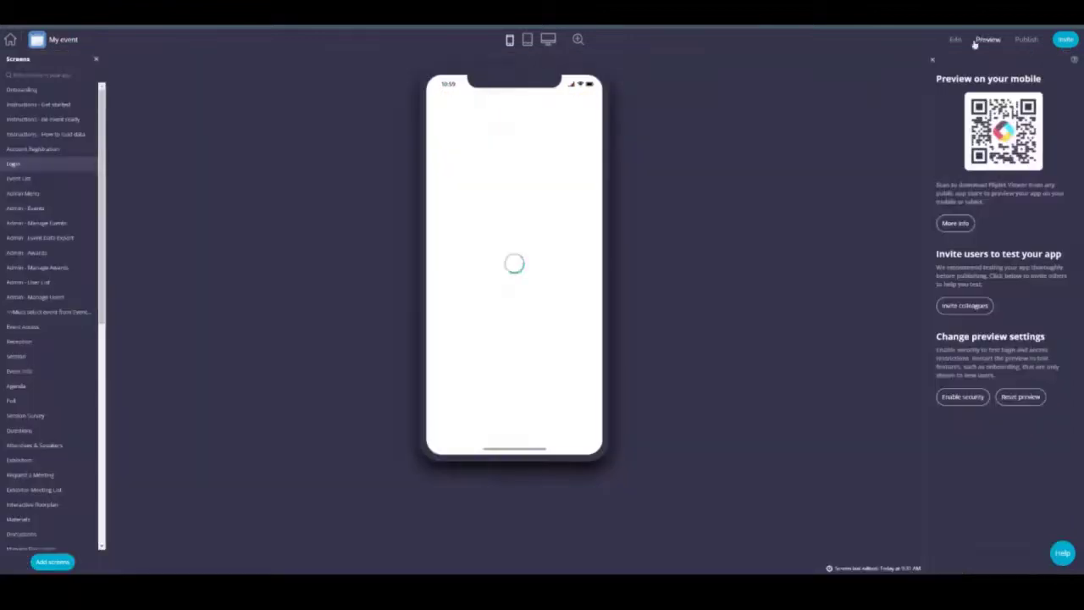
Step: Log into the app preview with the admin test account's email and password
left_click(517, 150)
type("admin@email.com")
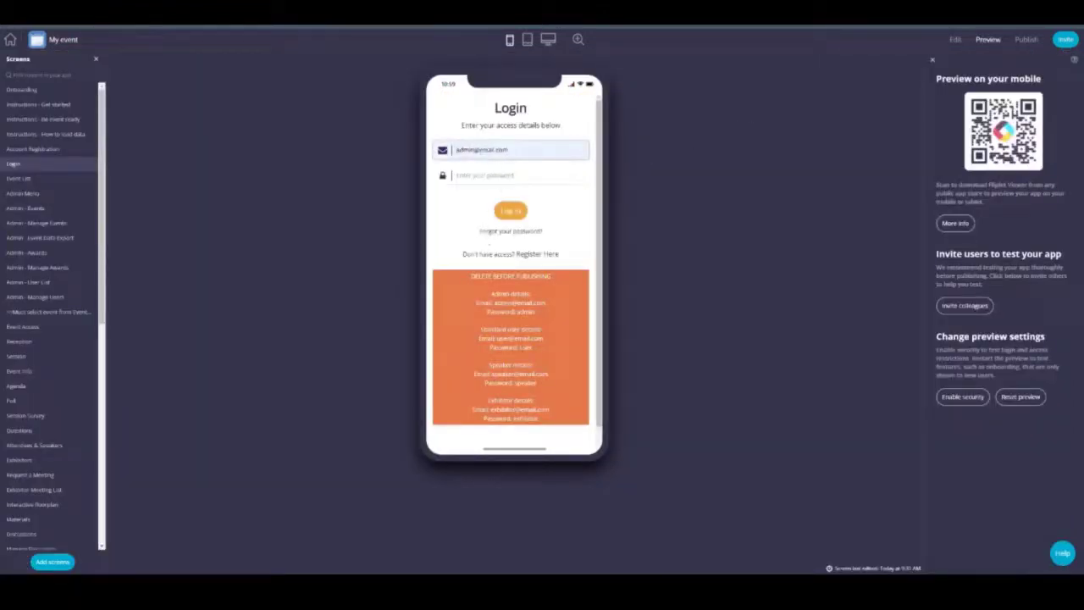
left_click(495, 176)
type("admin")
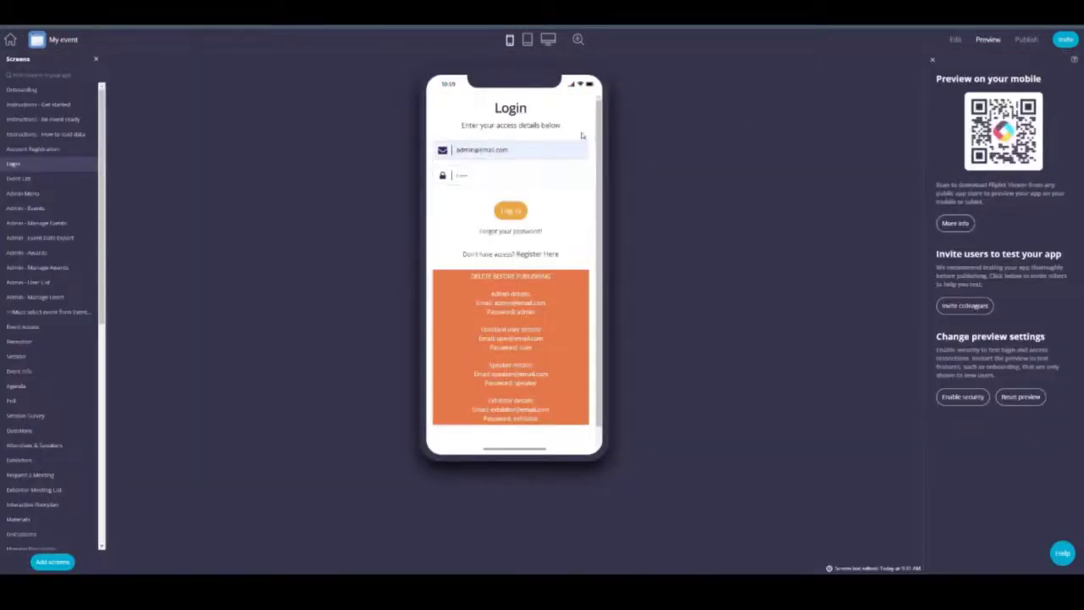
left_click(511, 210)
Step: Jump the preview to the Event List screen and dismiss the save-password prompt
left_click(68, 178)
left_click(614, 126)
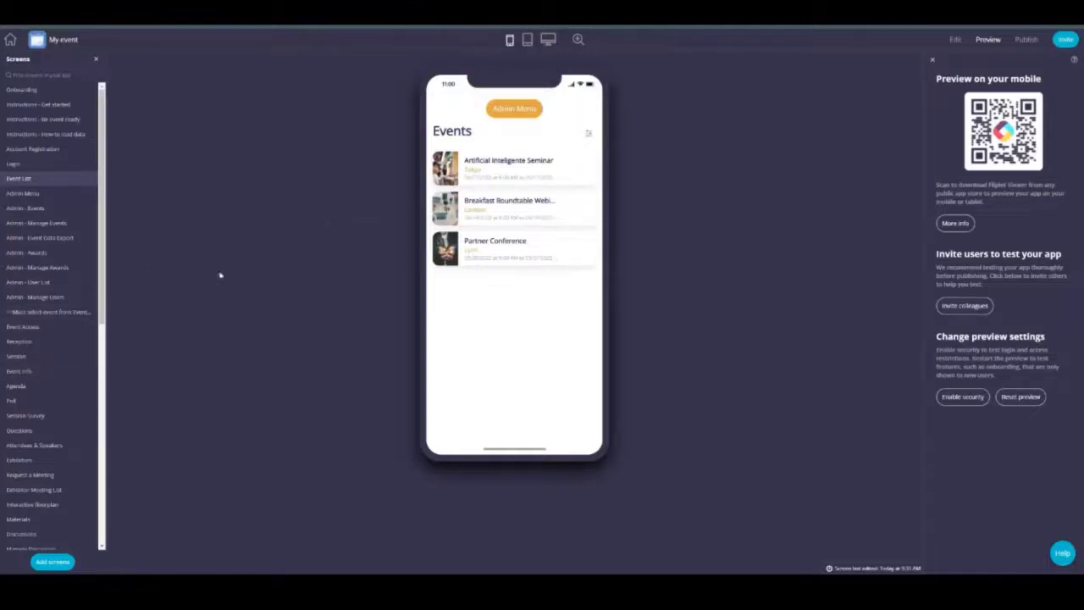
left_click(516, 115)
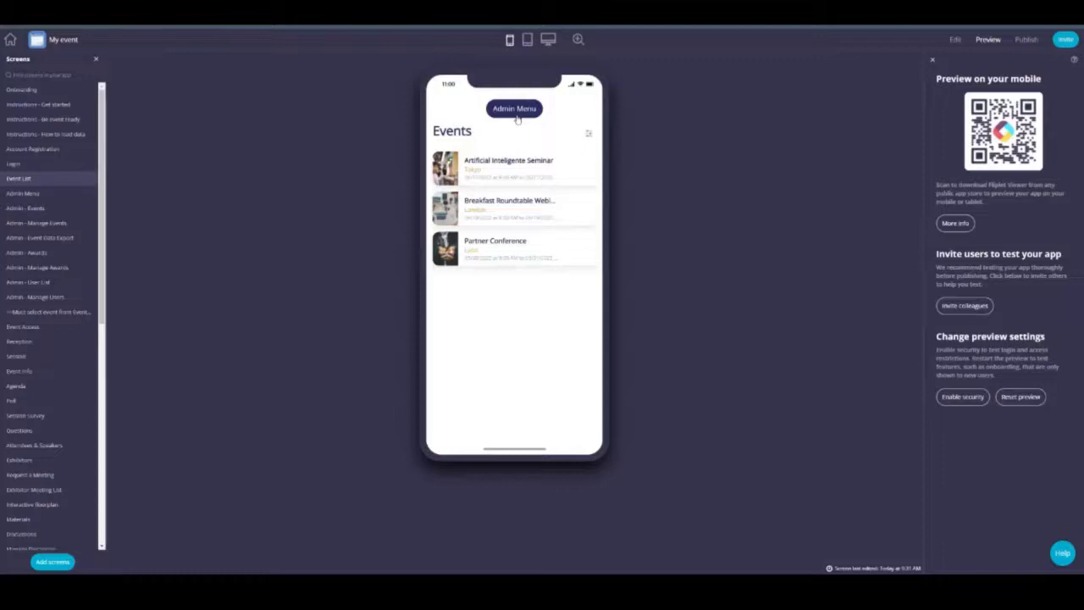
Step: Open the first user's edit form via Admin Menu > Manage Users
left_click(516, 119)
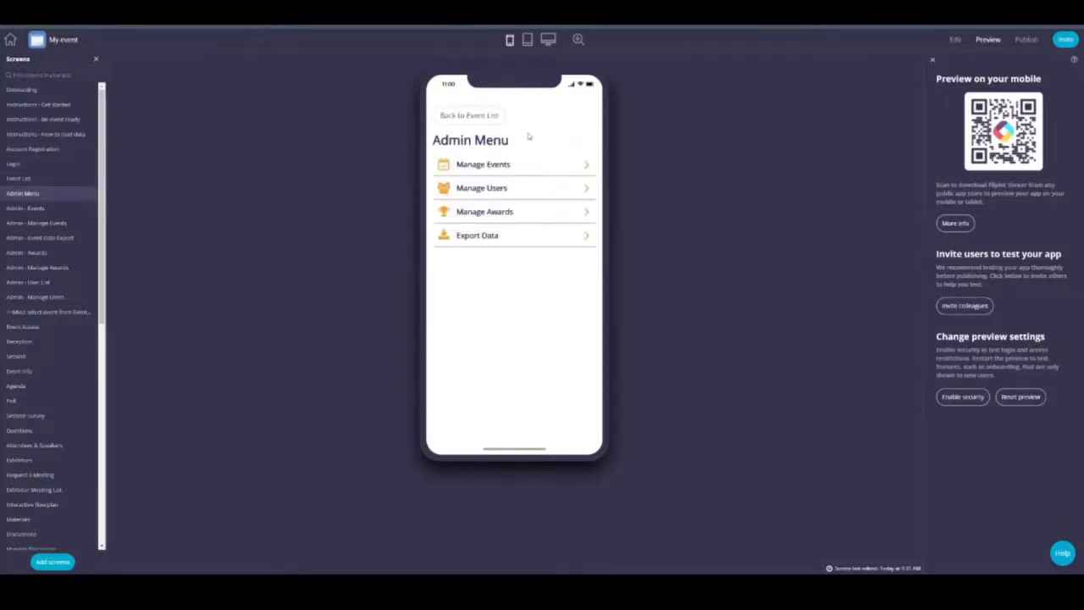
left_click(499, 194)
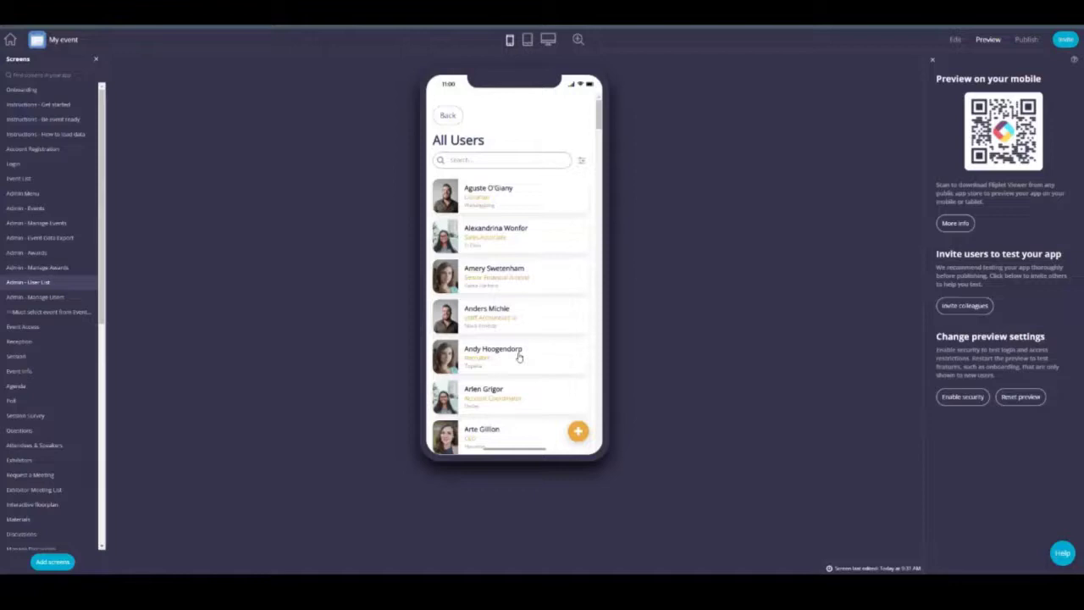
left_click(523, 199)
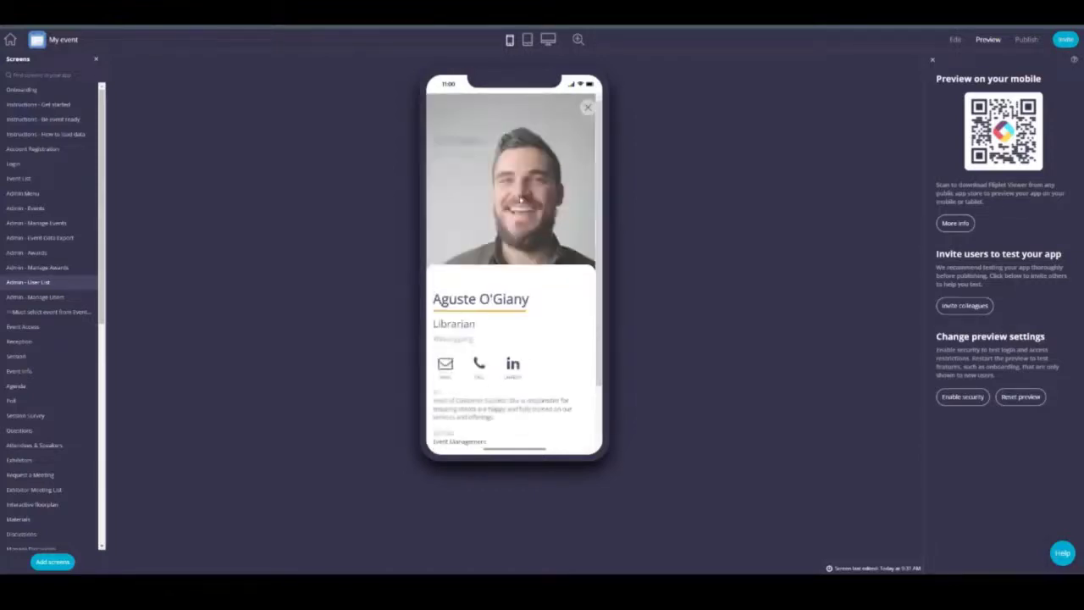
scroll(514, 254, "down", 2)
left_click(446, 421)
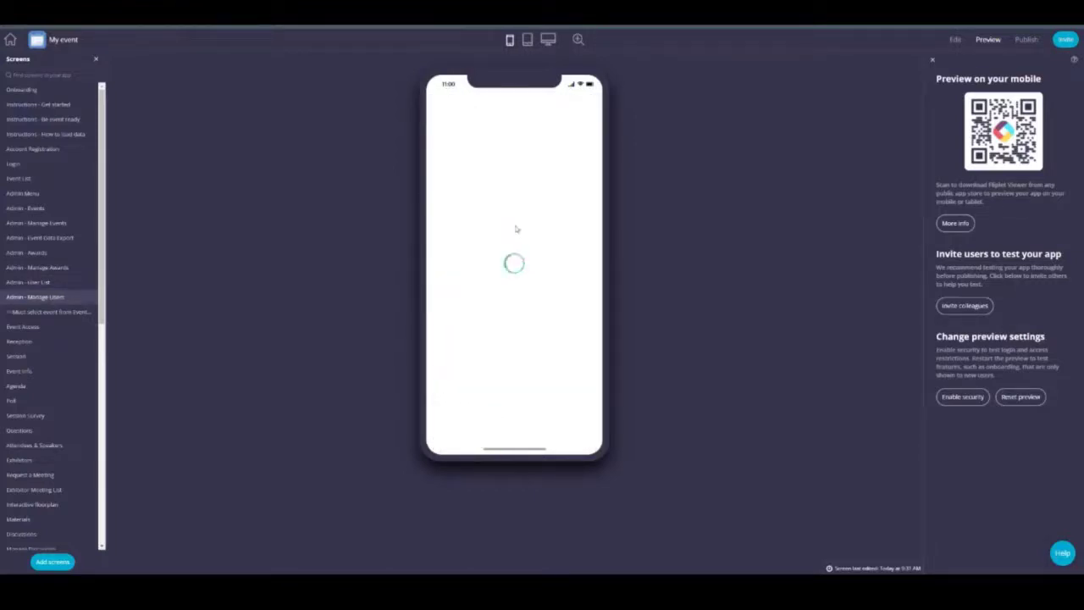
Step: Scroll the user edit form, back out to the Admin Menu, and open Manage Events
scroll(503, 218, "down", 5)
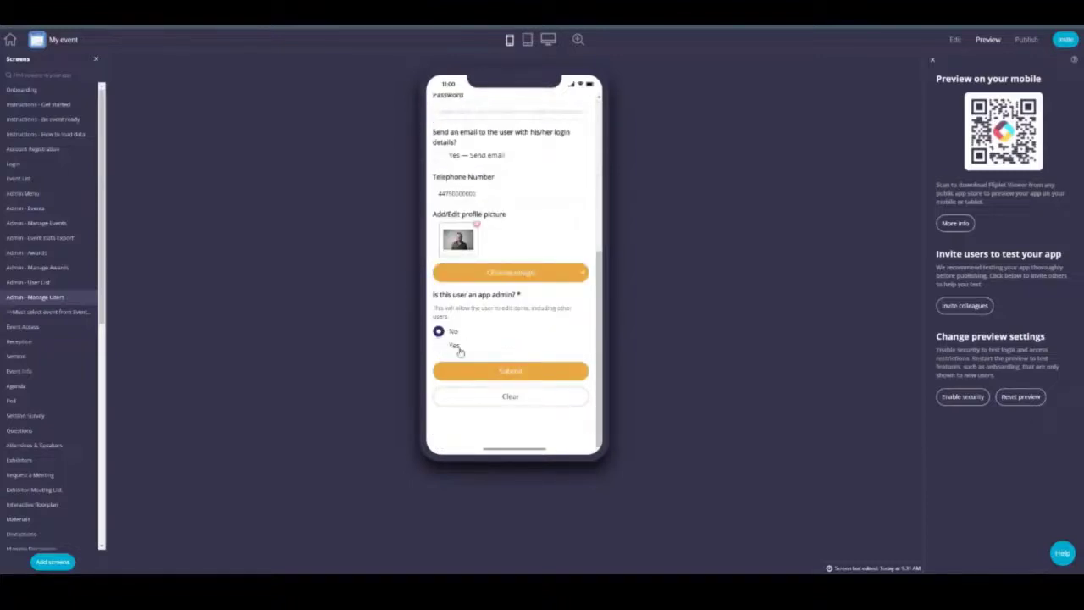
scroll(464, 347, "up", 5)
scroll(498, 335, "down", 5)
scroll(489, 316, "up", 5)
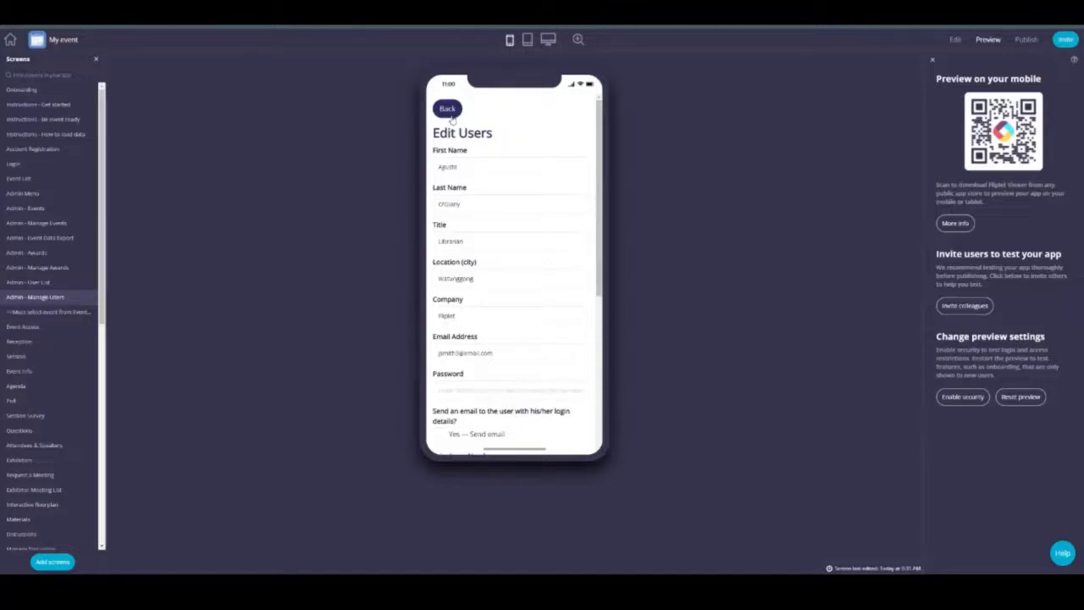
left_click(449, 110)
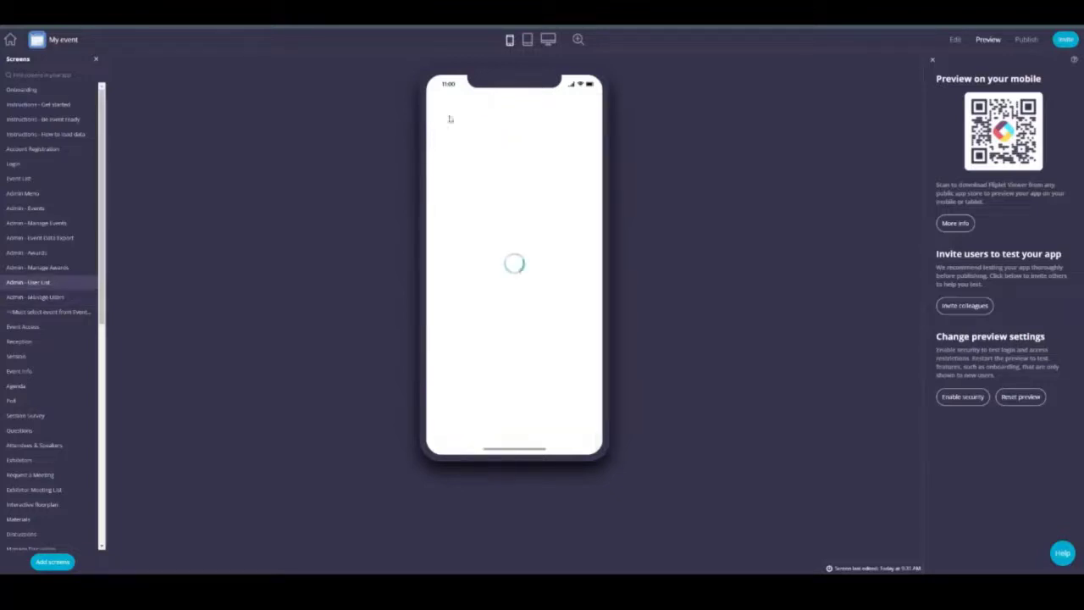
left_click(581, 112)
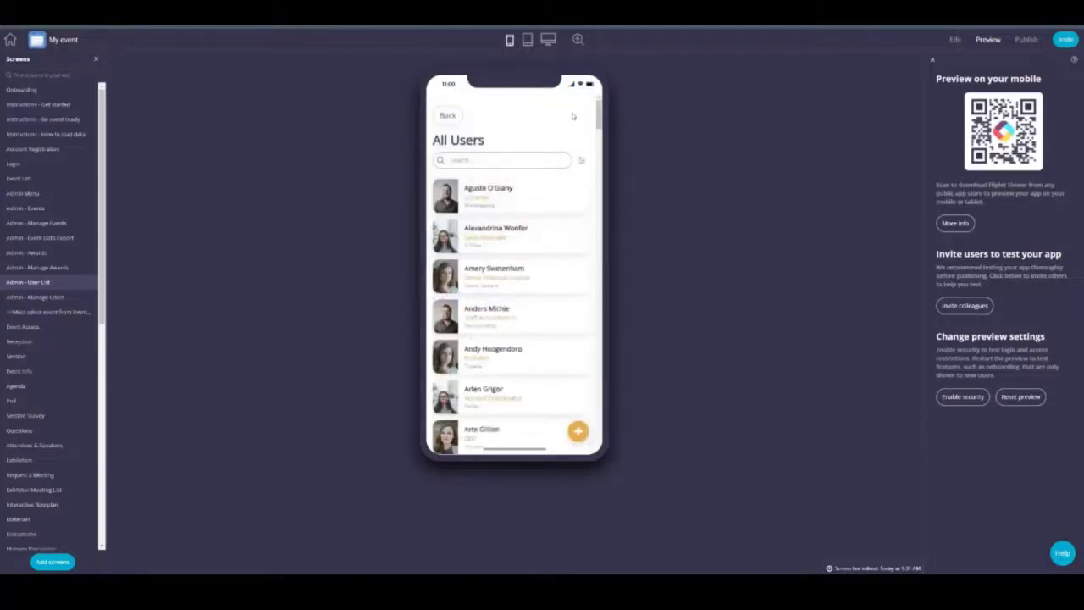
left_click(435, 115)
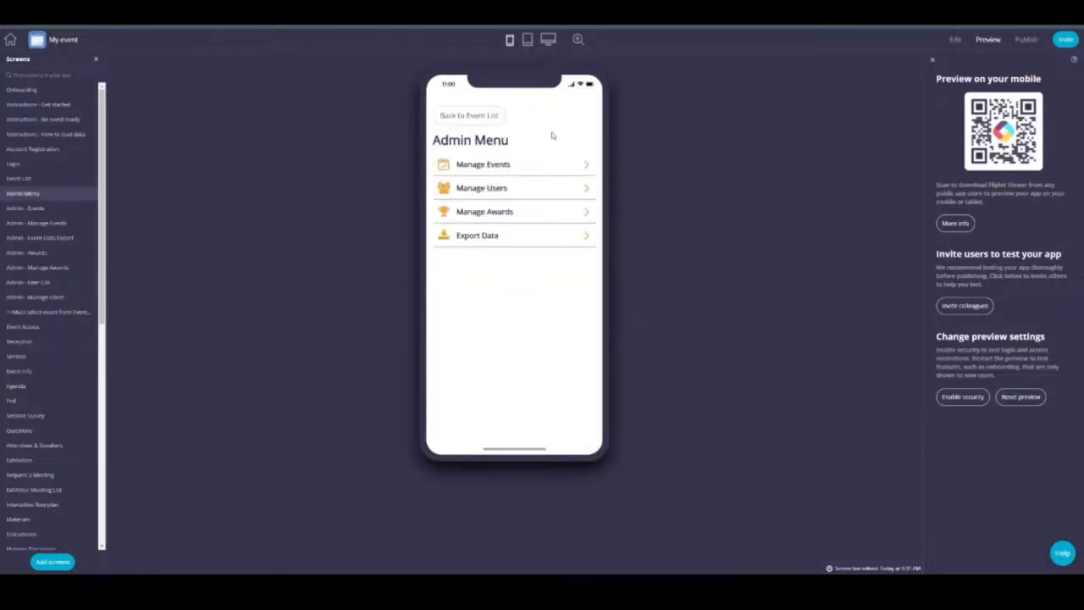
left_click(494, 168)
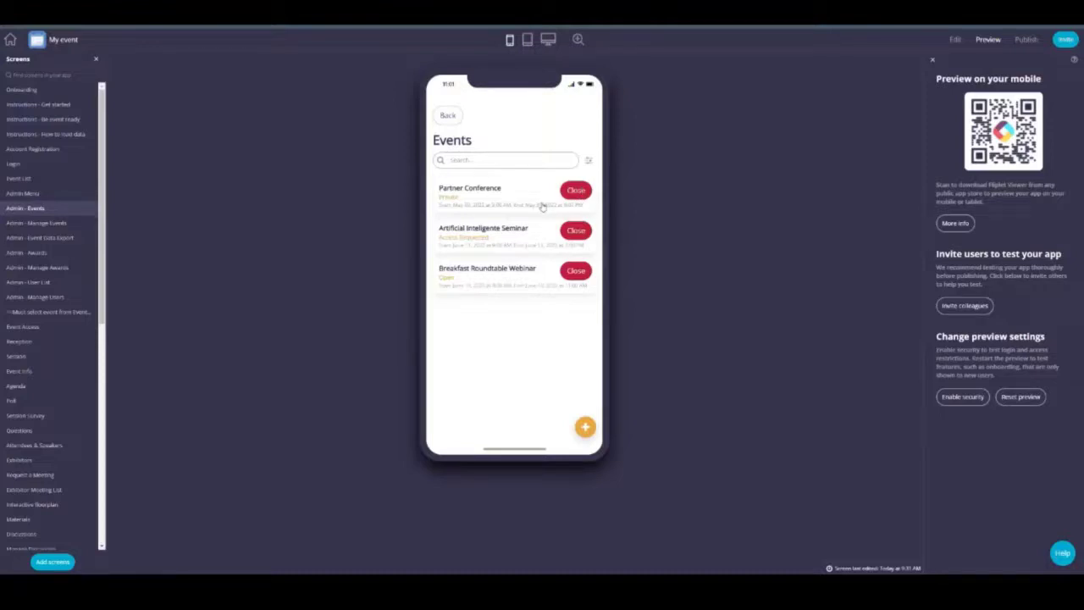
left_click(473, 204)
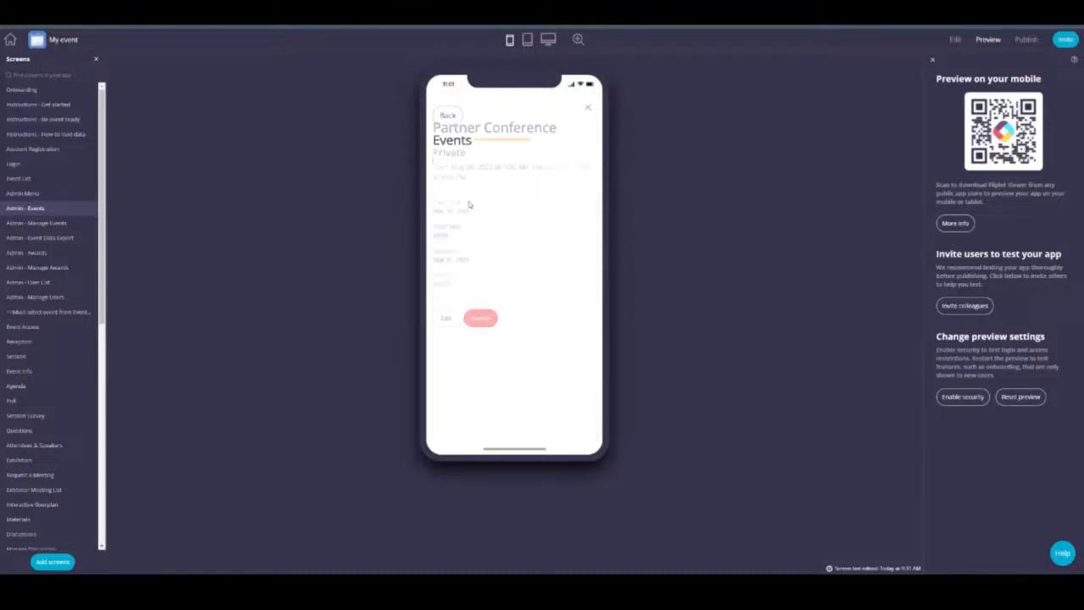
left_click(489, 325)
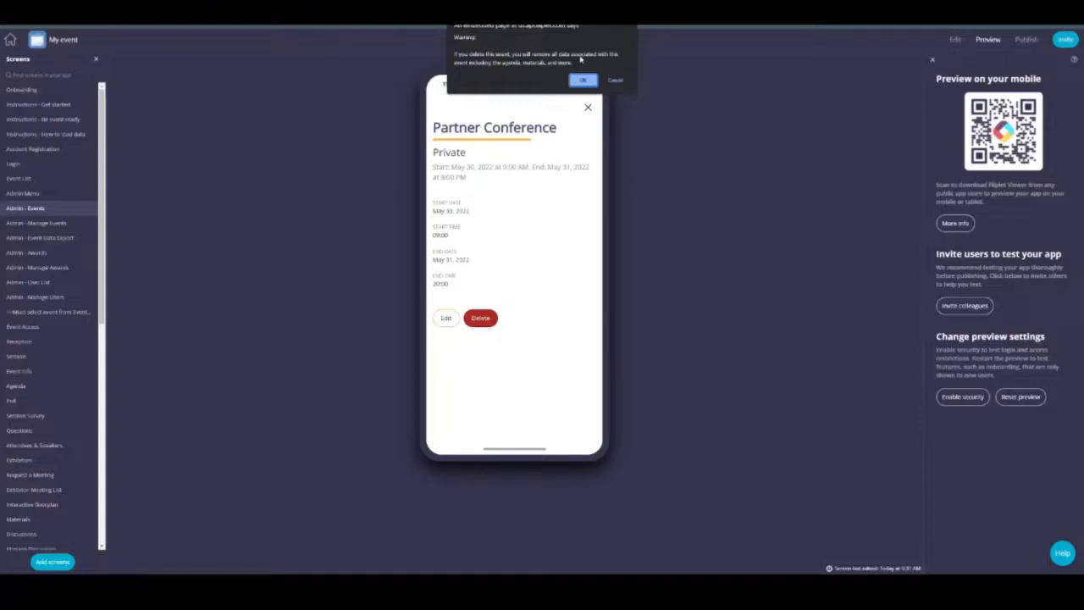
left_click(615, 81)
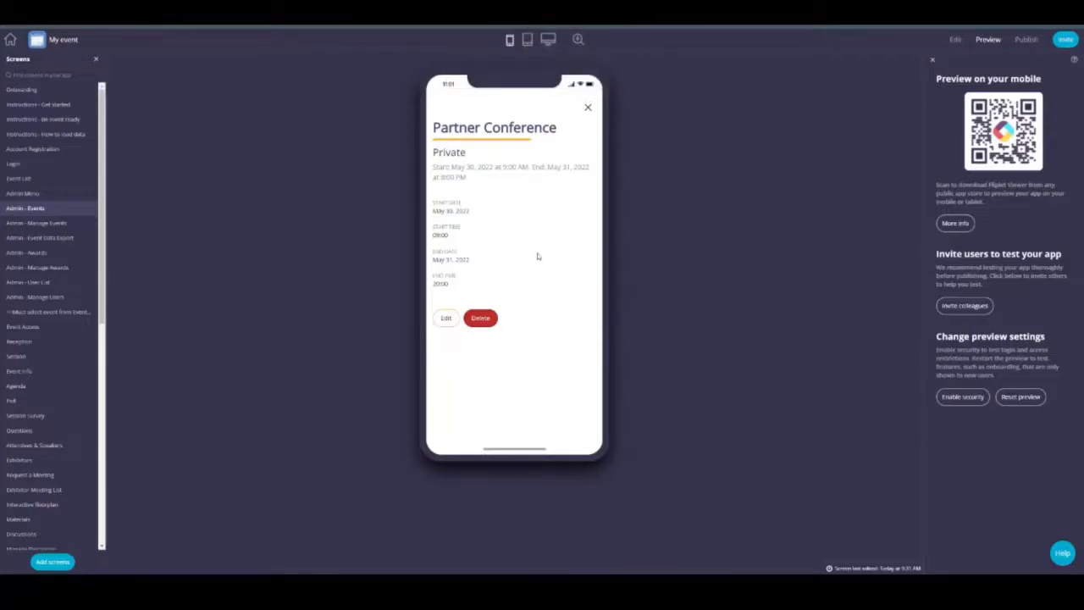
left_click(592, 111)
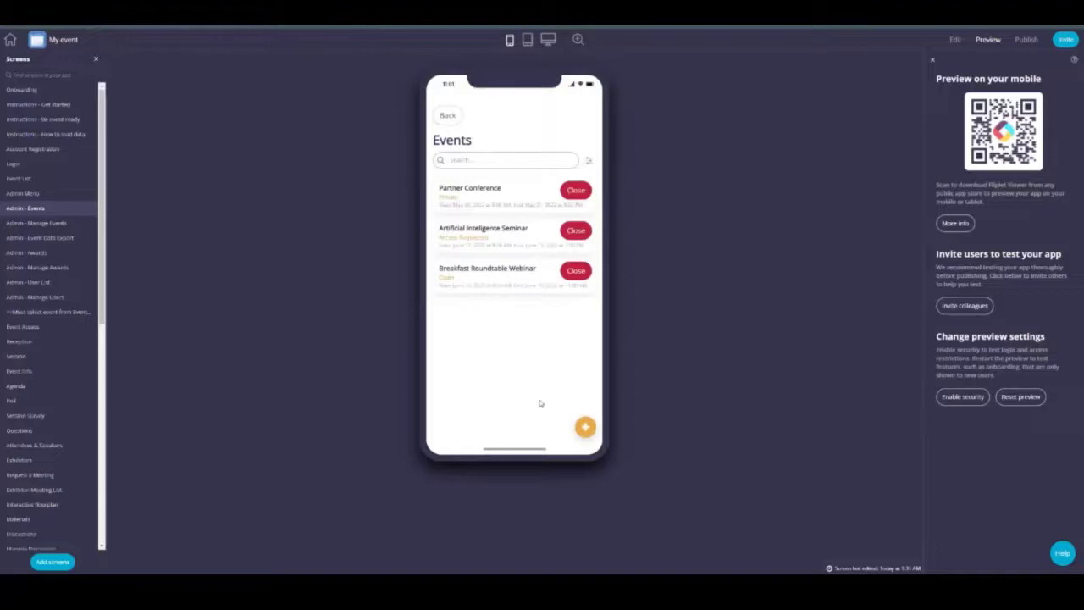
Step: Add a new event named Event1 starting 17 January 2022
left_click(585, 428)
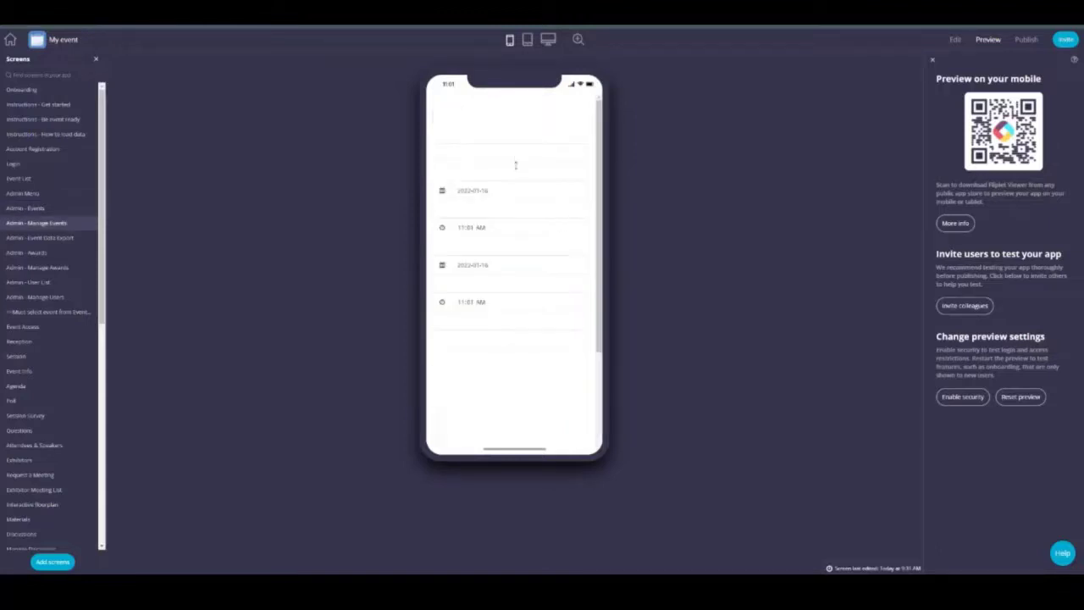
left_click(488, 156)
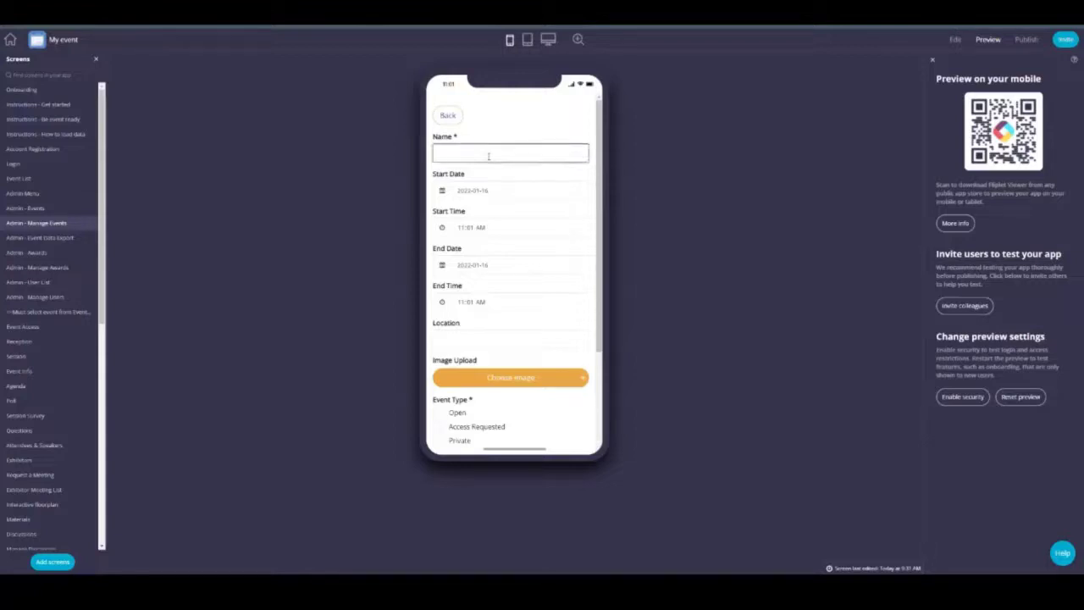
type("Event1")
left_click(511, 192)
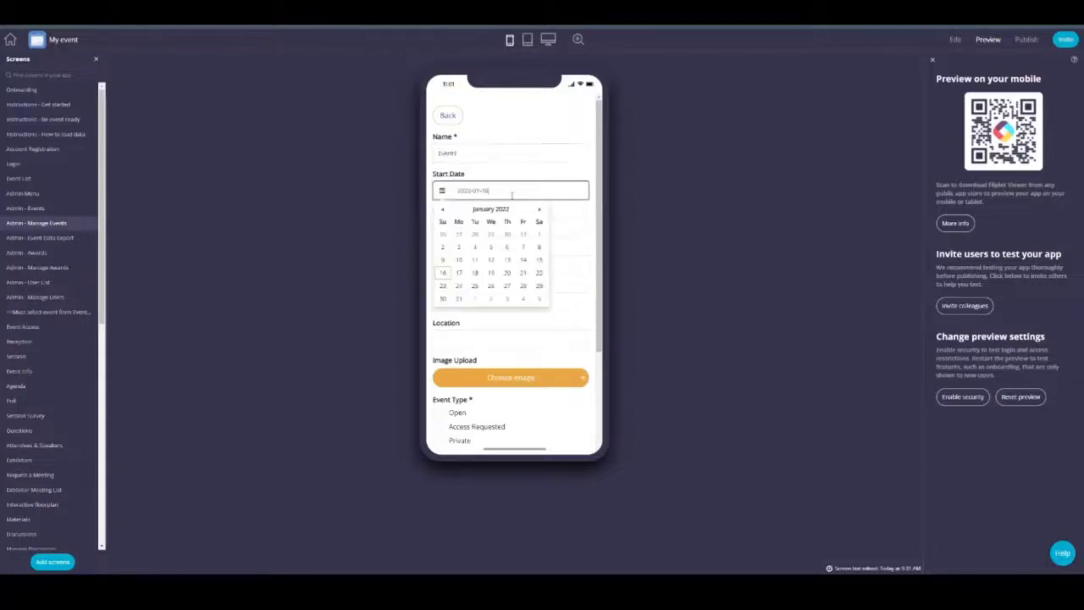
left_click(458, 273)
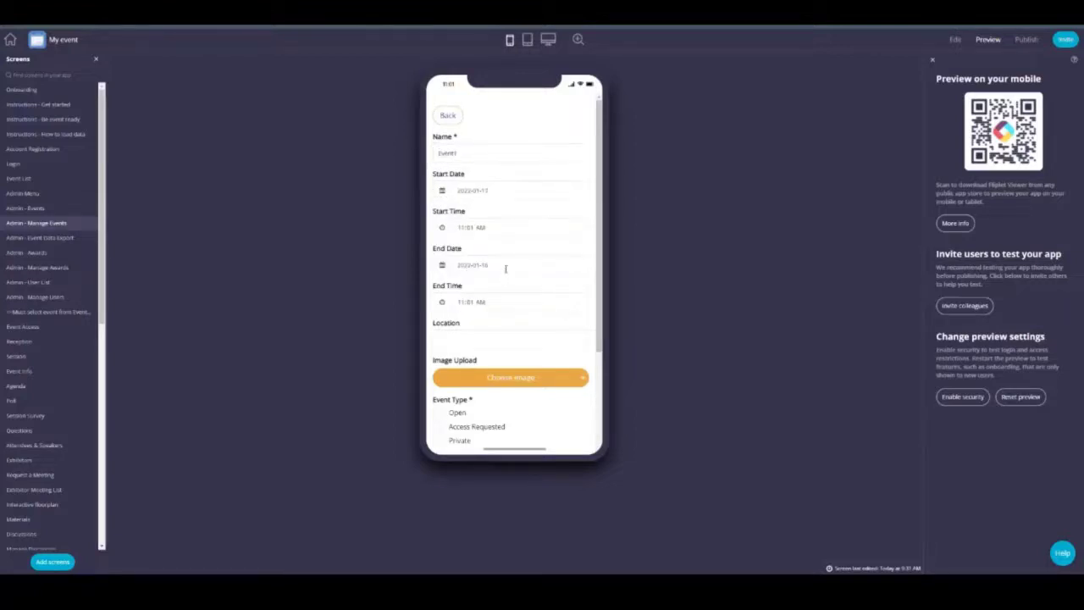
left_click(474, 336)
Step: Search for a user by email as event manager, then go back to the events
scroll(506, 295, "down", 2)
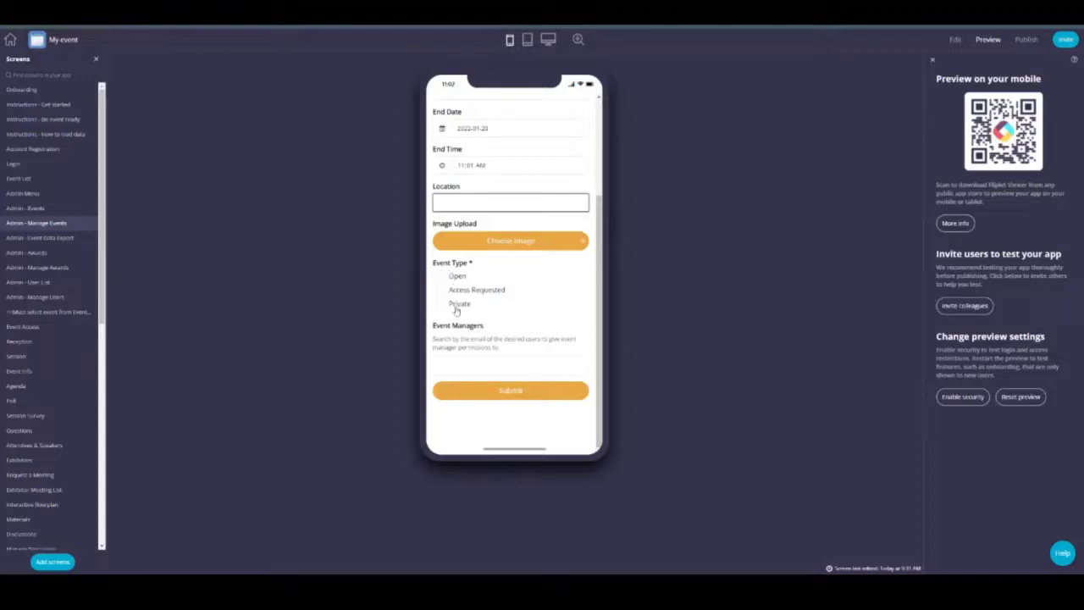
scroll(483, 262, "up", 3)
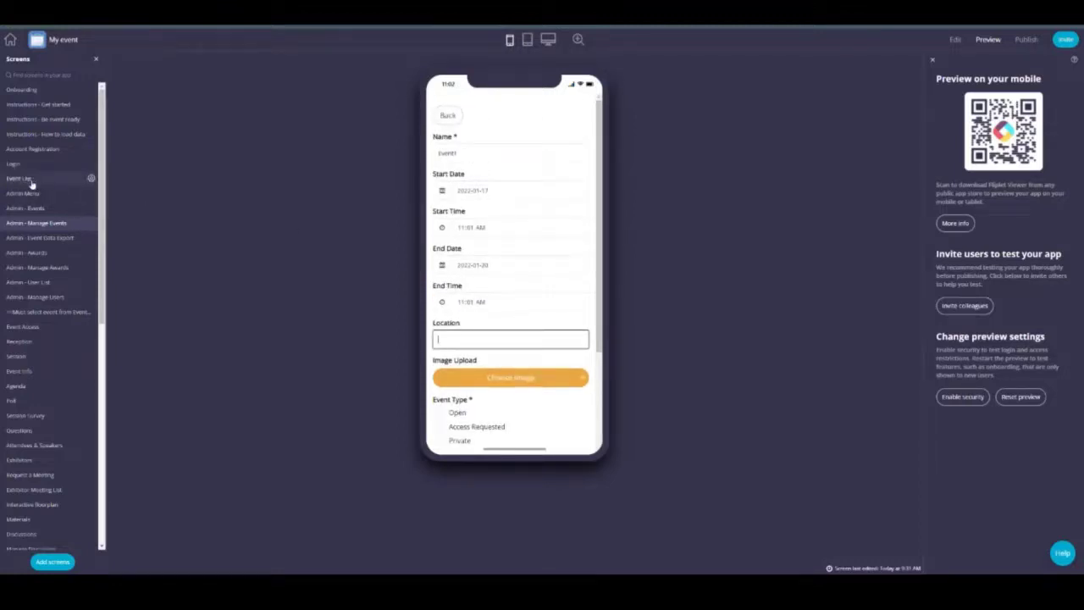
scroll(536, 284, "down", 3)
left_click(465, 367)
type("user")
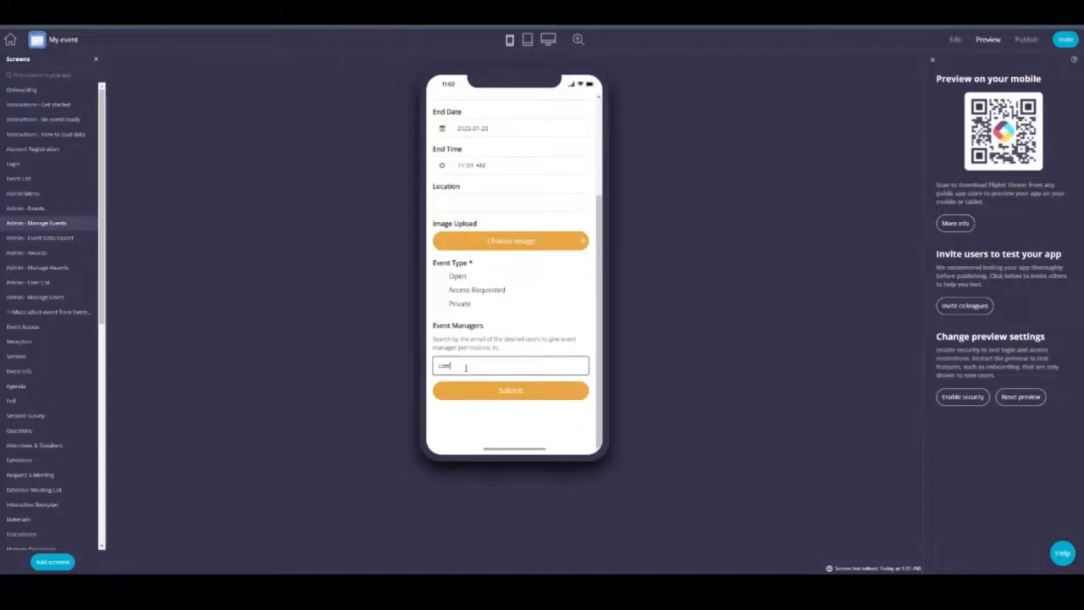
type("@email.com")
scroll(520, 354, "up", 3)
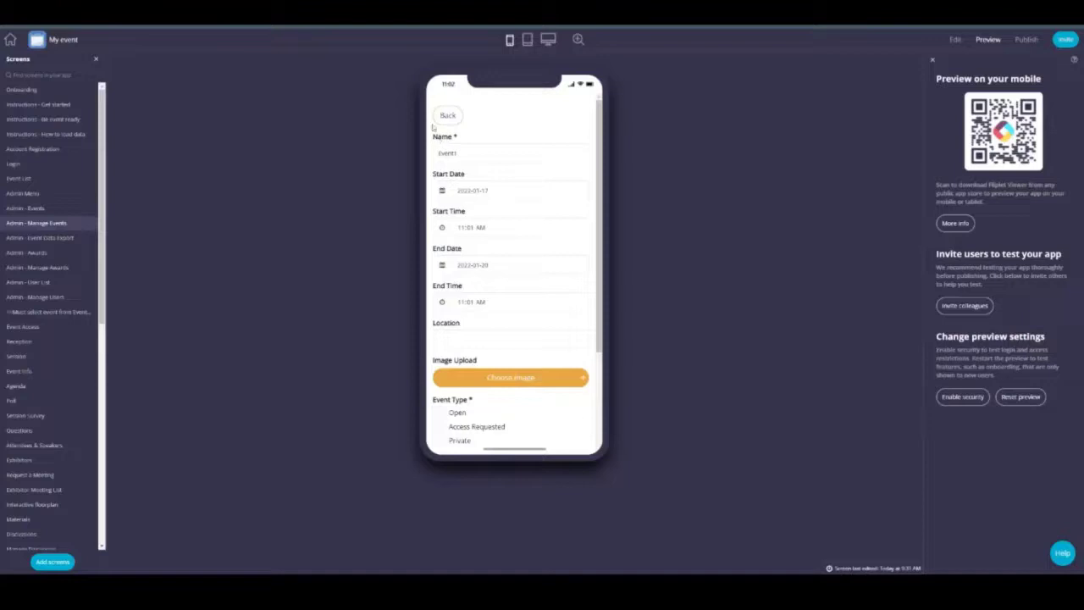
left_click(448, 115)
Step: Return to the Admin Menu and browse the Manage Awards list
left_click(458, 118)
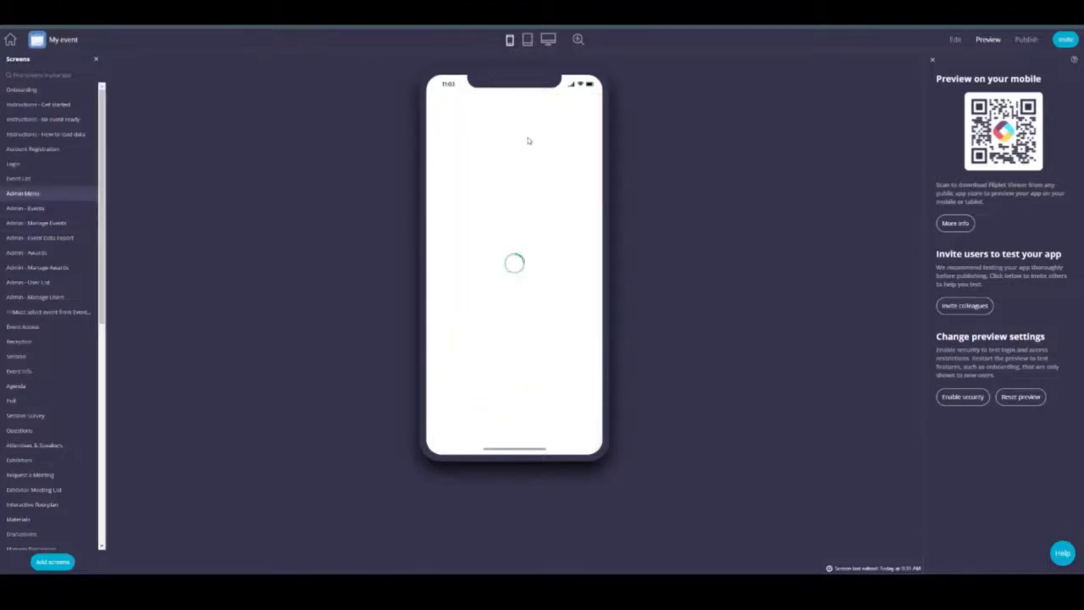
left_click(489, 219)
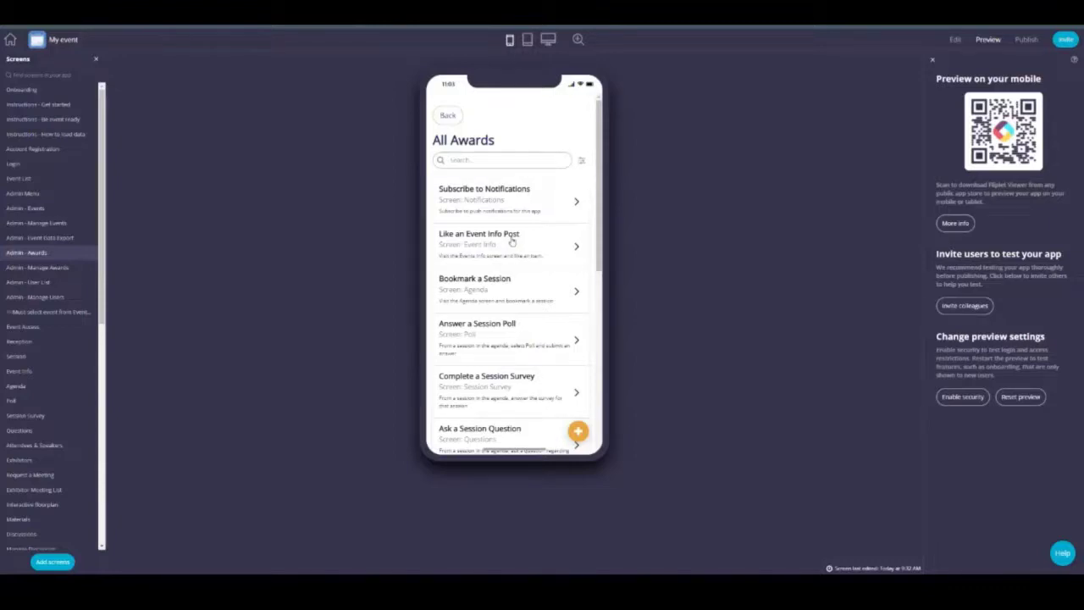
scroll(501, 208, "down", 3)
scroll(503, 205, "up", 3)
Step: Open the Subscribe to Notifications award and switch it into editing
left_click(499, 201)
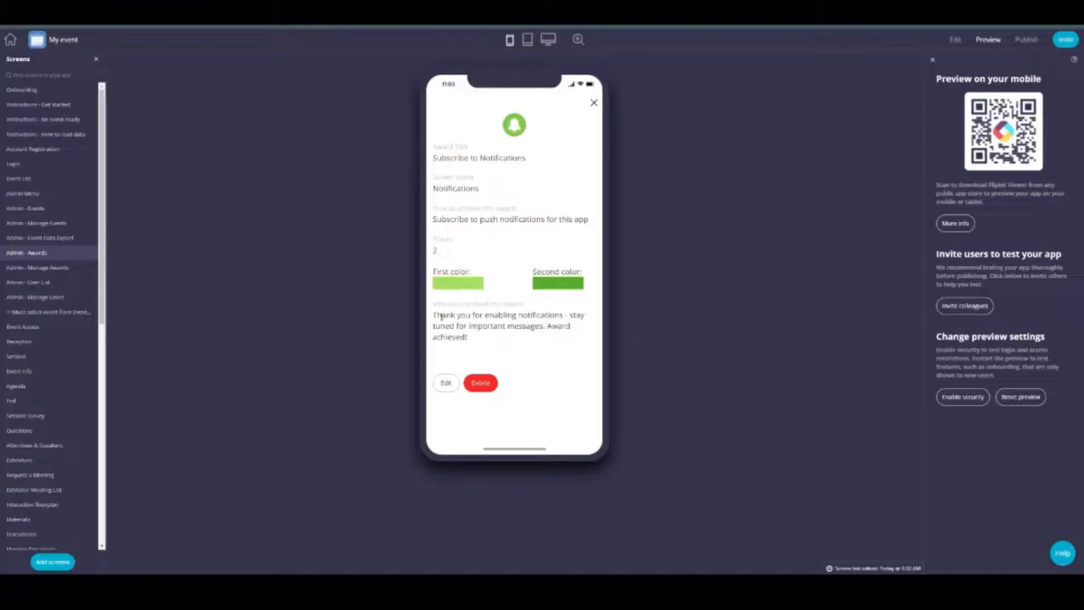
left_click_drag(433, 315, 471, 339)
left_click(471, 339)
left_click(446, 382)
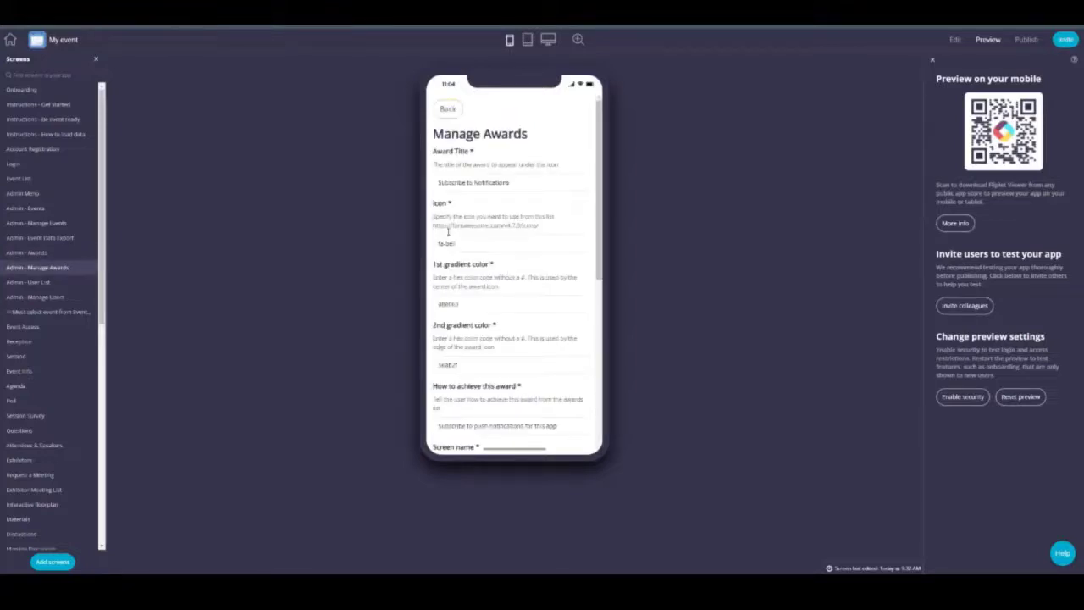
Step: Review the award's fa-bell icon, gradient colours and Action setting, then submit the form
left_click_drag(434, 225, 540, 228)
left_click(540, 231)
left_click(443, 246)
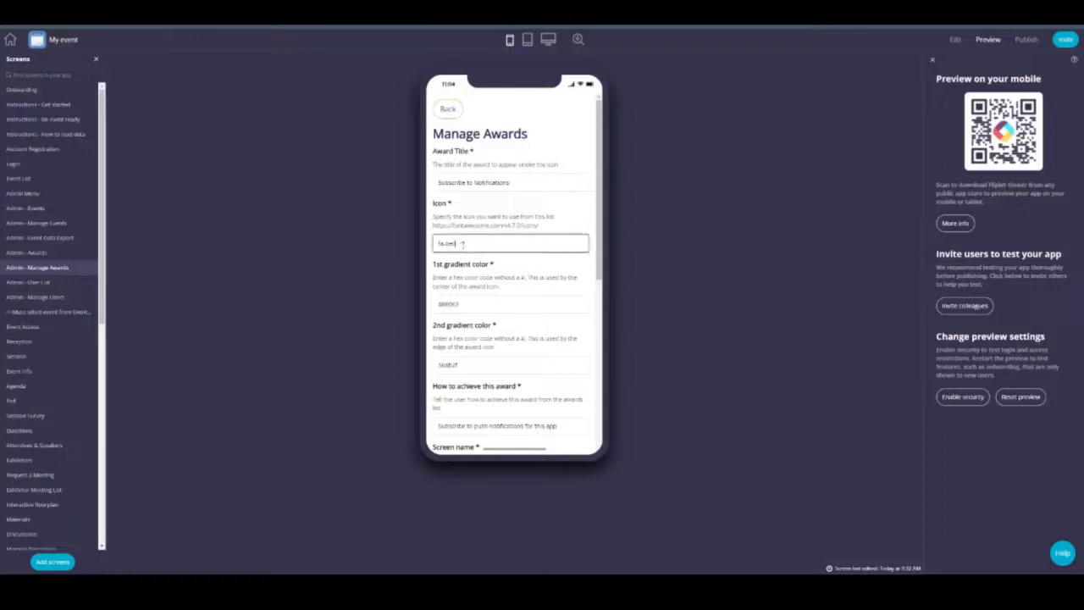
scroll(451, 313, "down", 3)
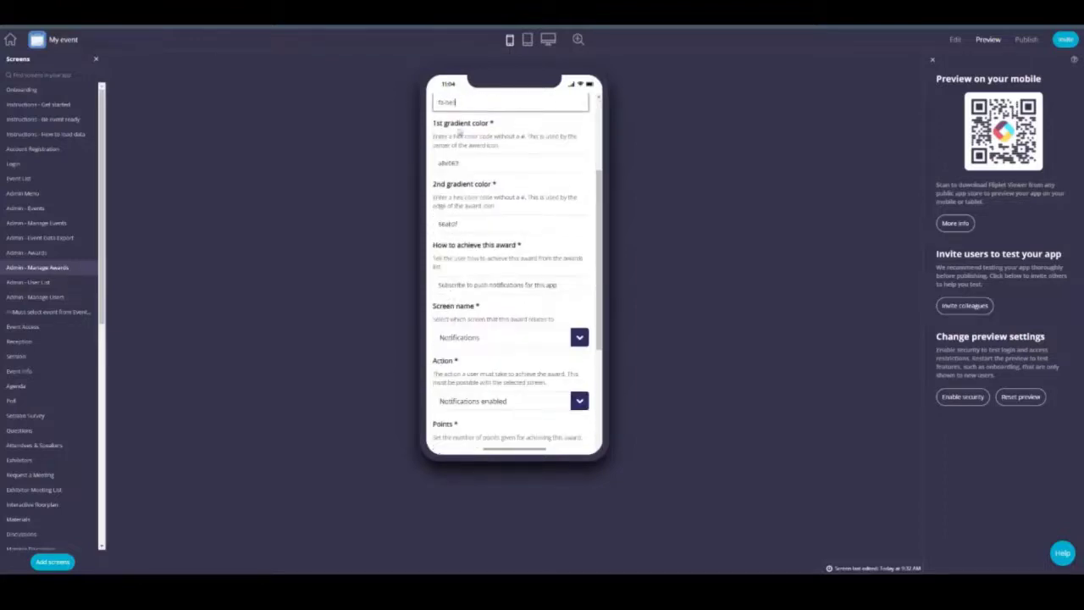
left_click(476, 170)
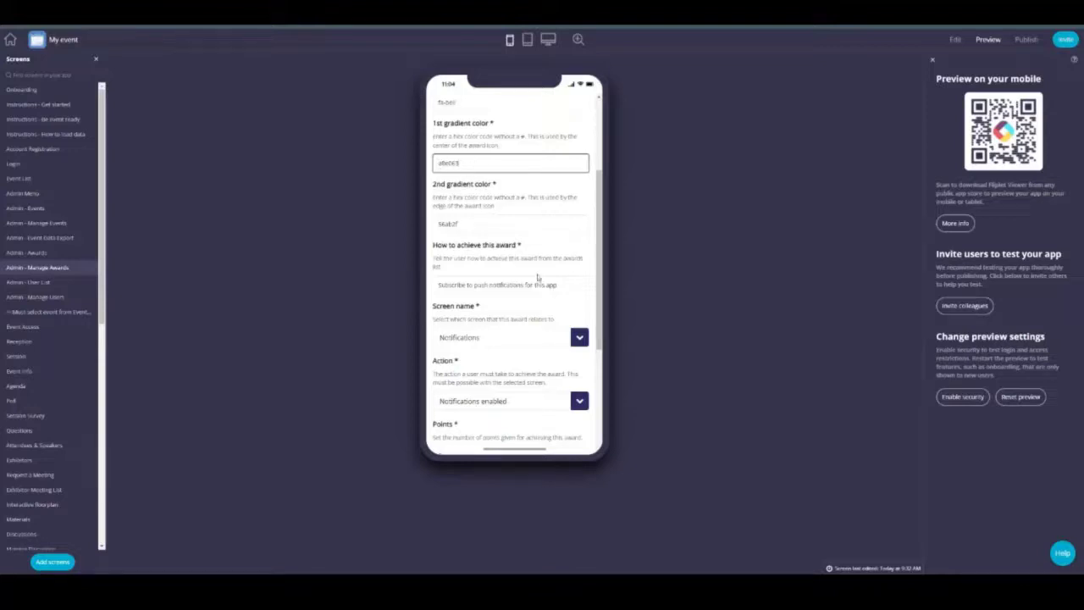
scroll(537, 278, "down", 3)
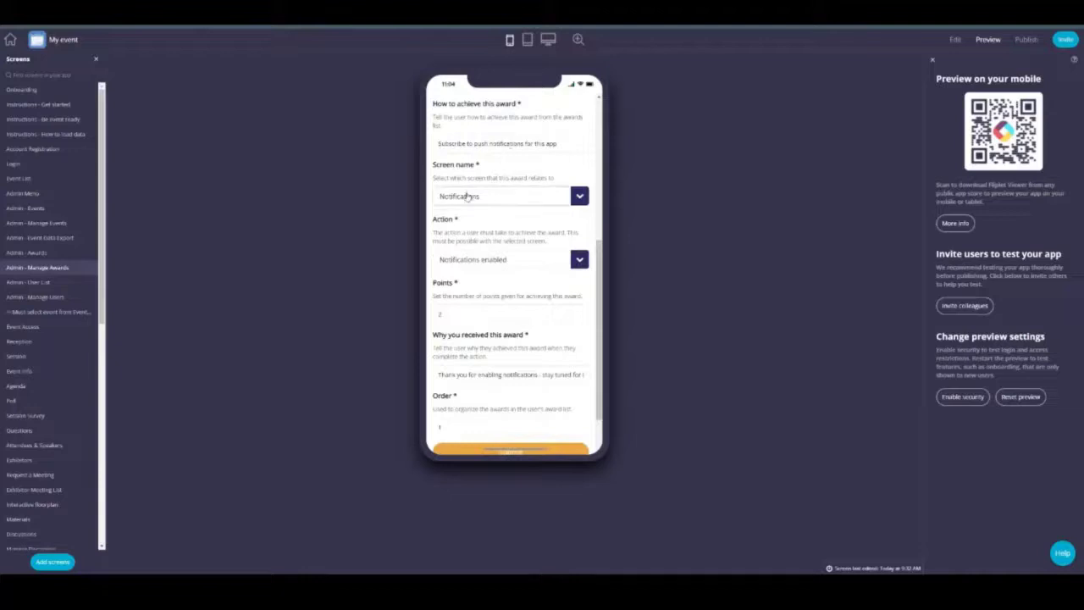
left_click(489, 258)
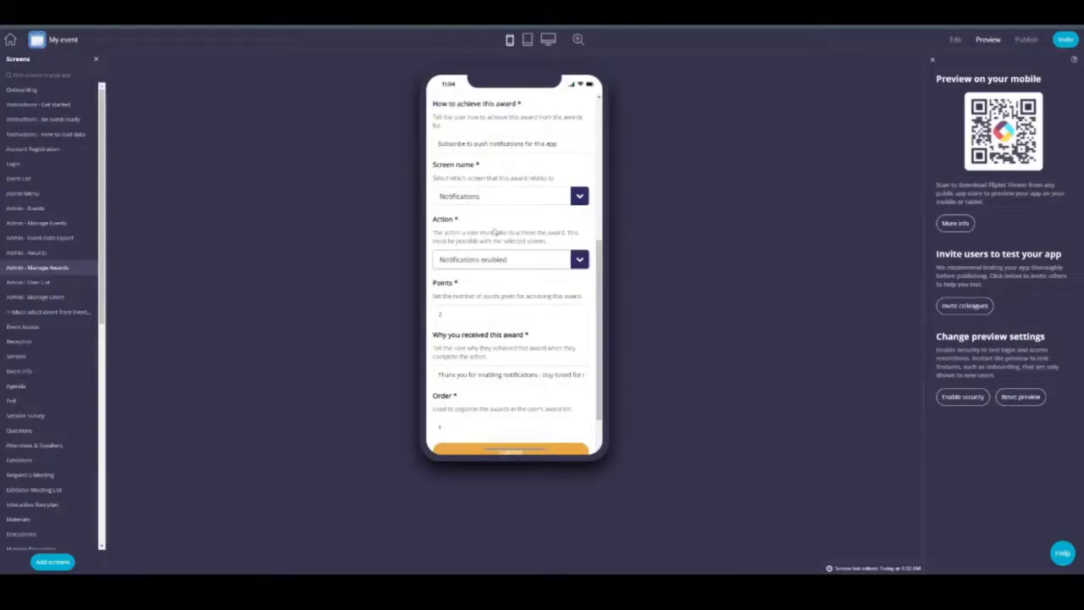
left_click(494, 231)
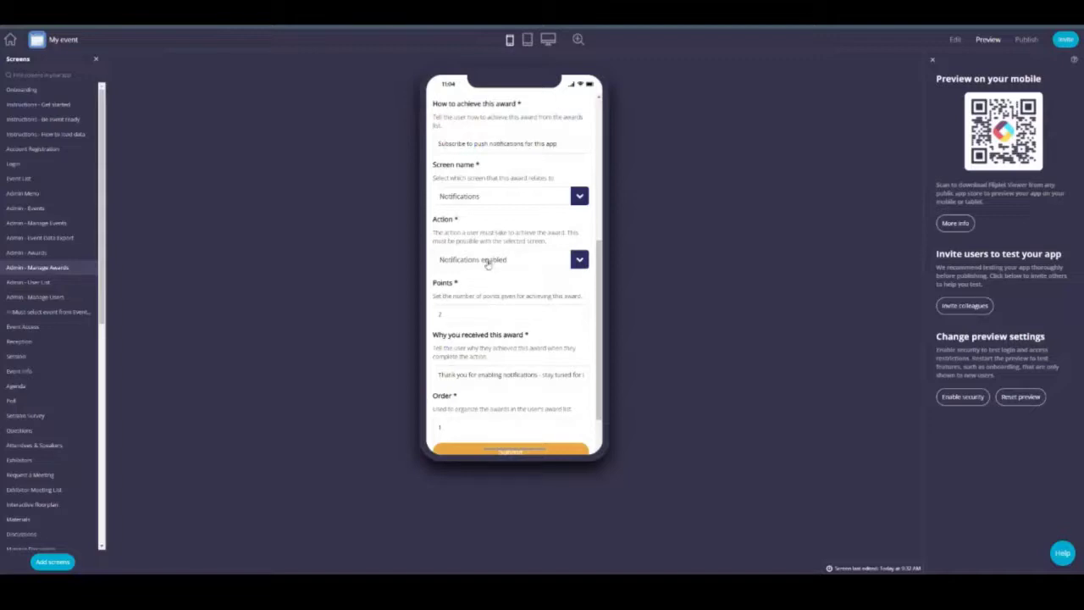
scroll(488, 264, "down", 1)
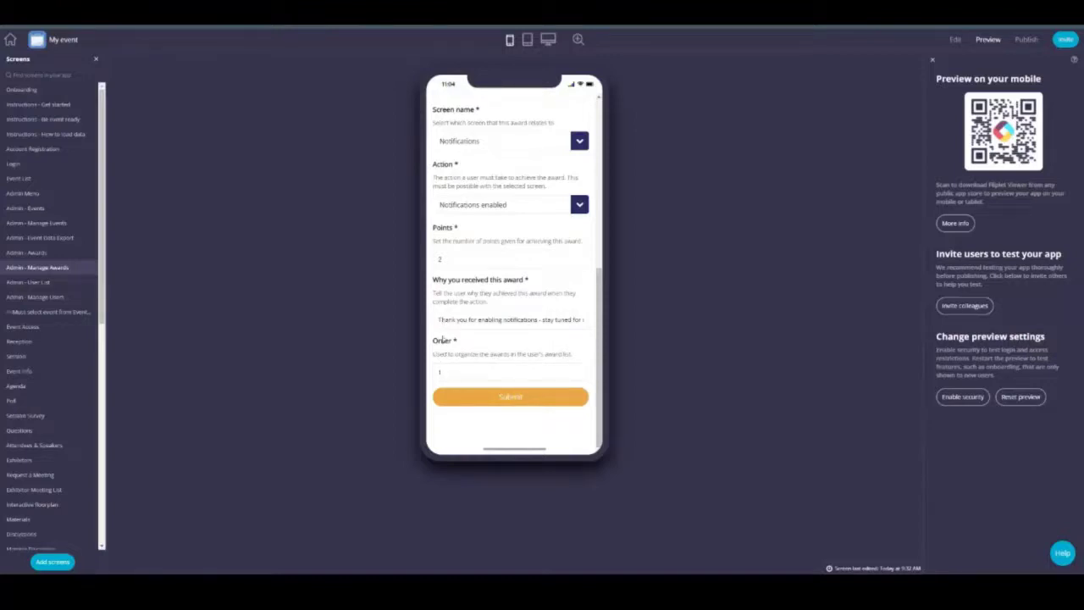
left_click(475, 397)
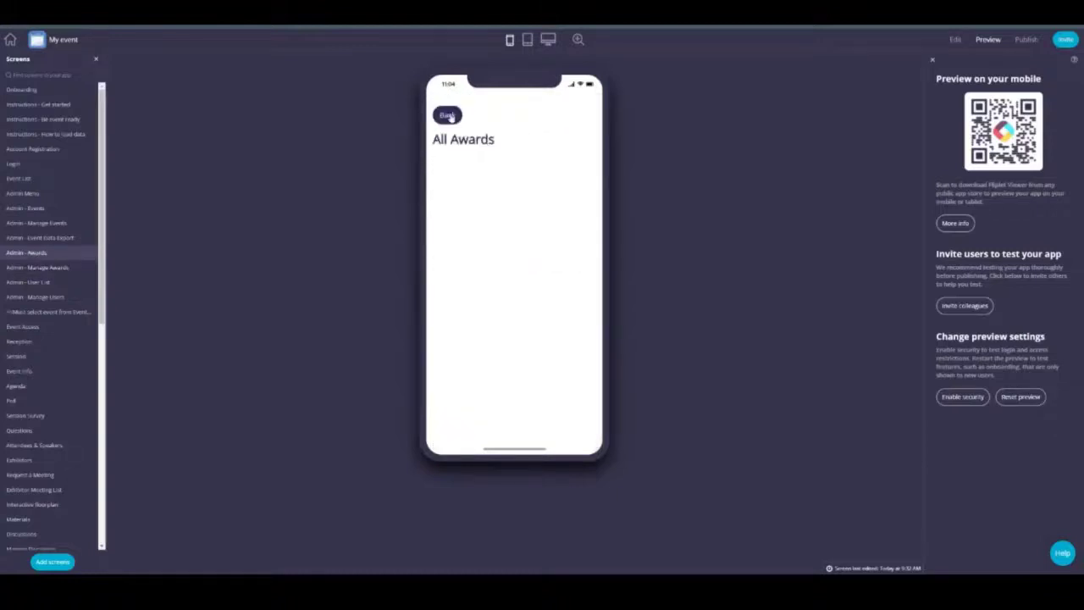
Step: Choose Partner Conference in the Export Data form, then back out to the Events list
left_click(593, 103)
left_click(449, 111)
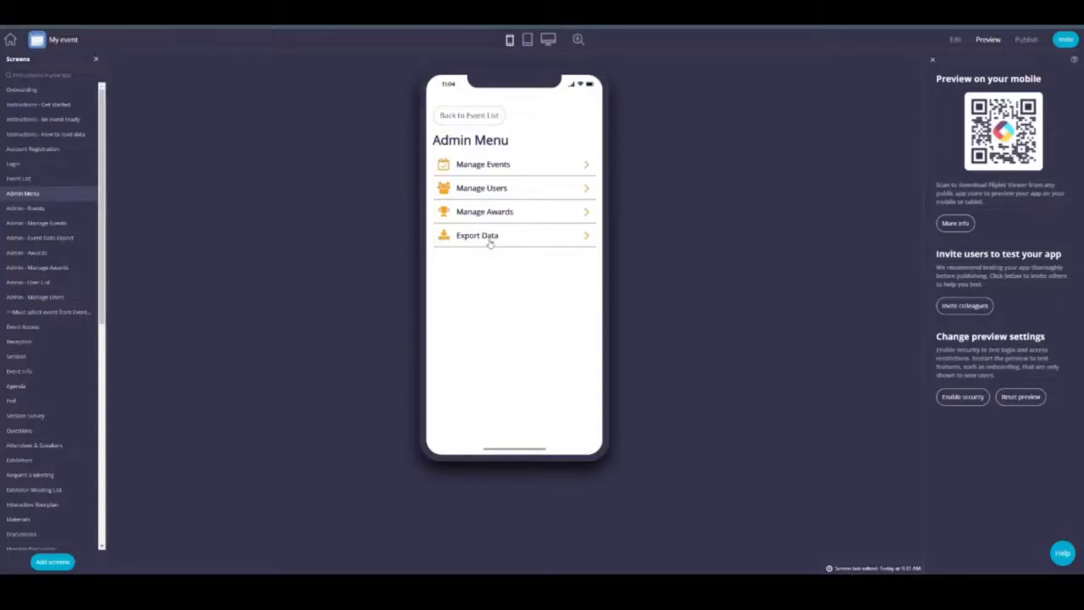
left_click(490, 243)
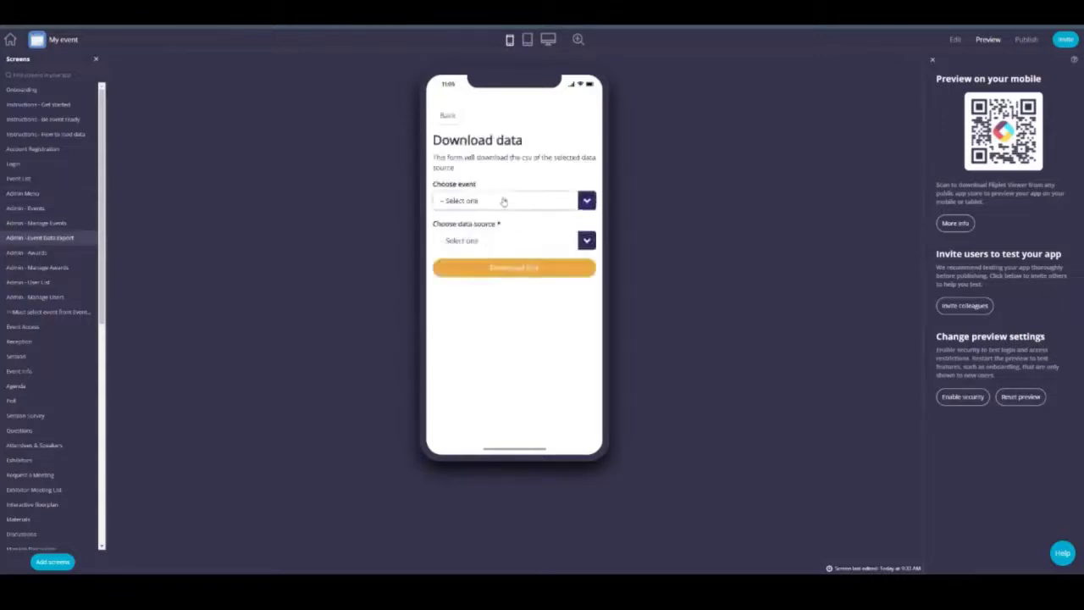
left_click(503, 201)
left_click(472, 234)
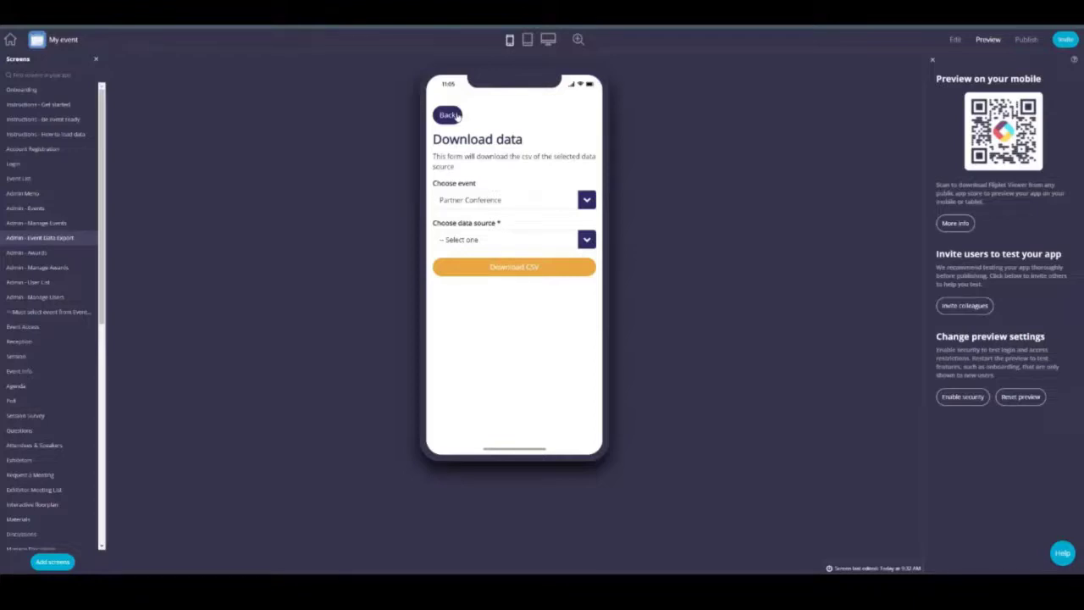
left_click(457, 116)
left_click(464, 116)
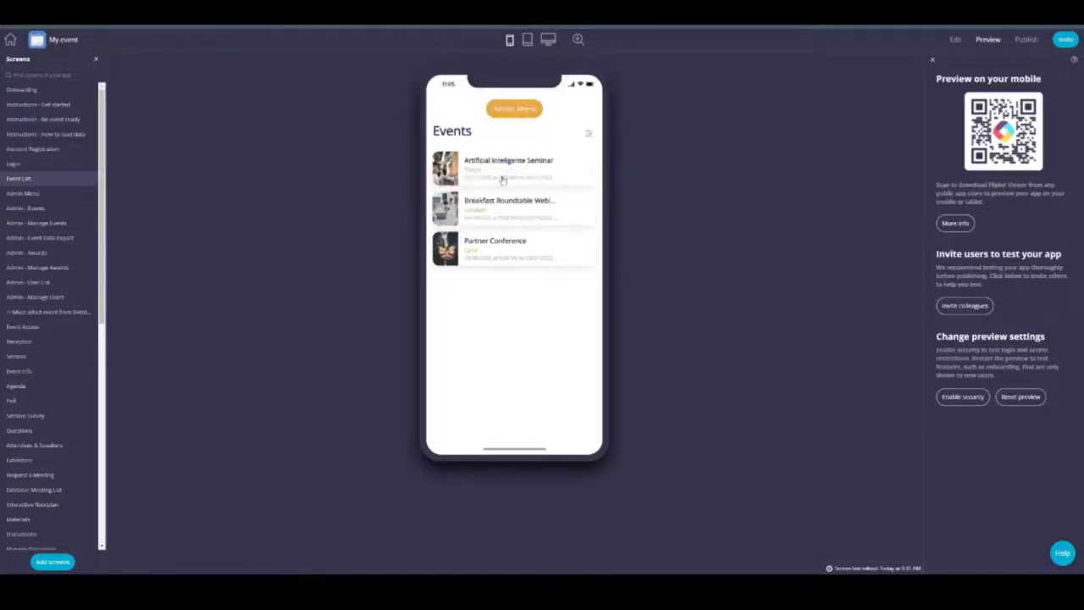
Step: View an event's Event Info screen, then show the Event List in desktop layout
left_click(504, 176)
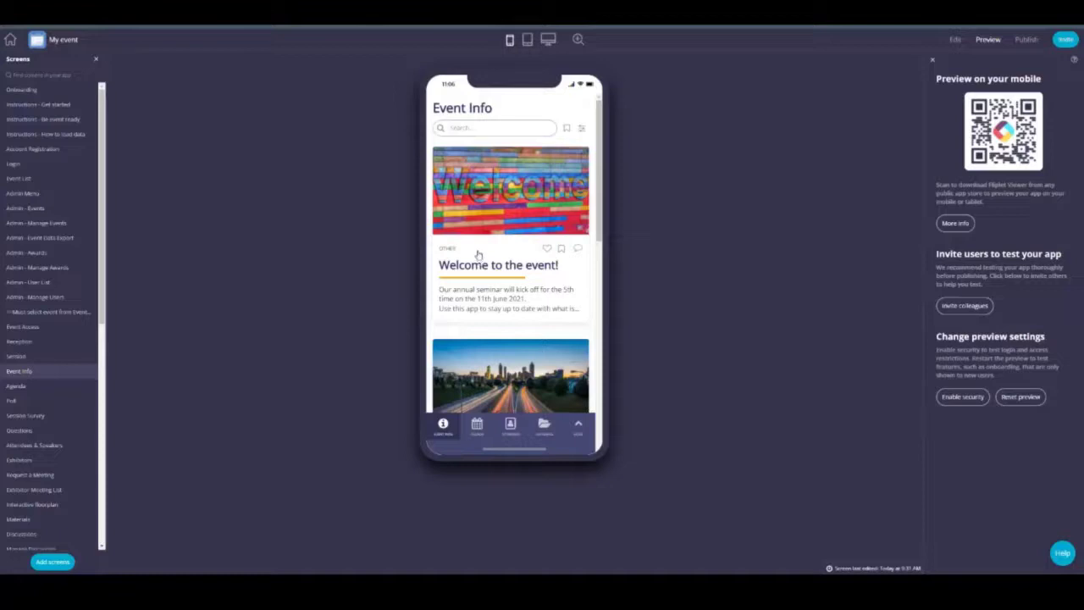
left_click(39, 179)
left_click(548, 39)
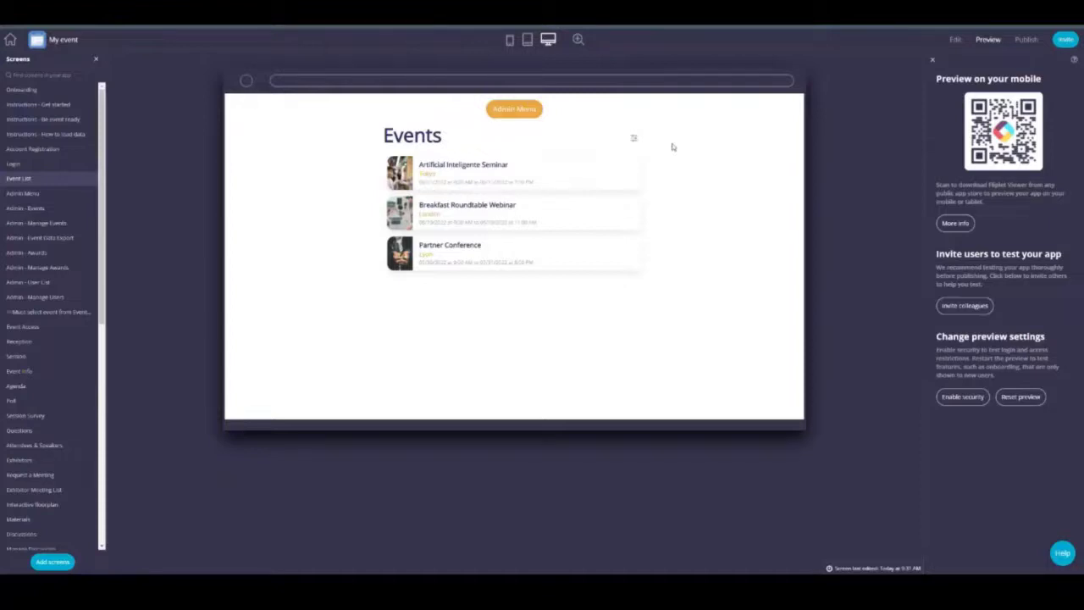
Step: Open the Artificial Inteligente Seminar, dismiss the JavaScript error, and publish the app to the web
left_click(472, 176)
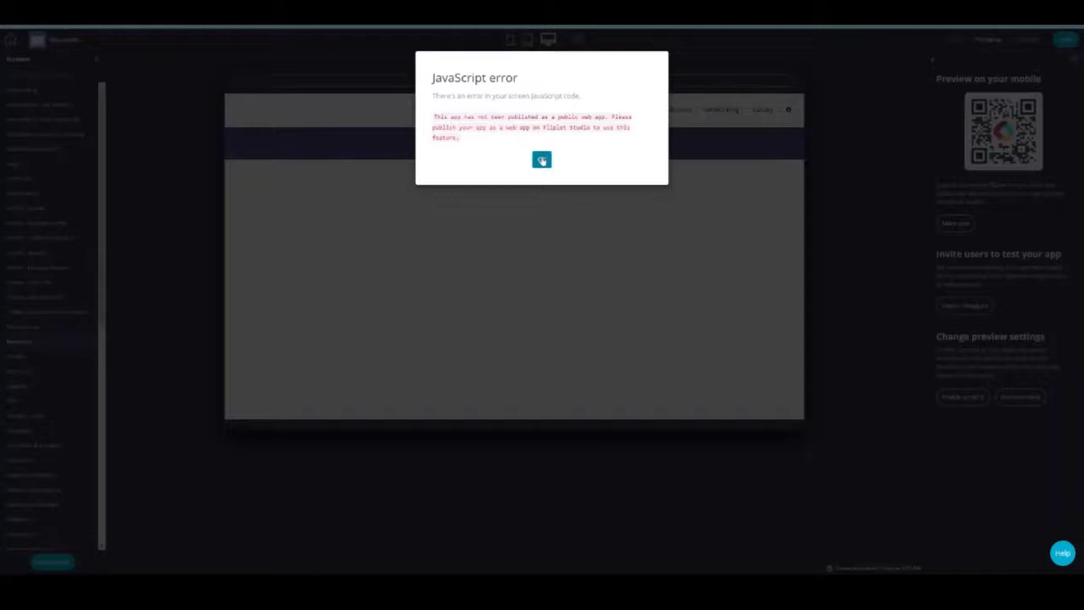
left_click(542, 160)
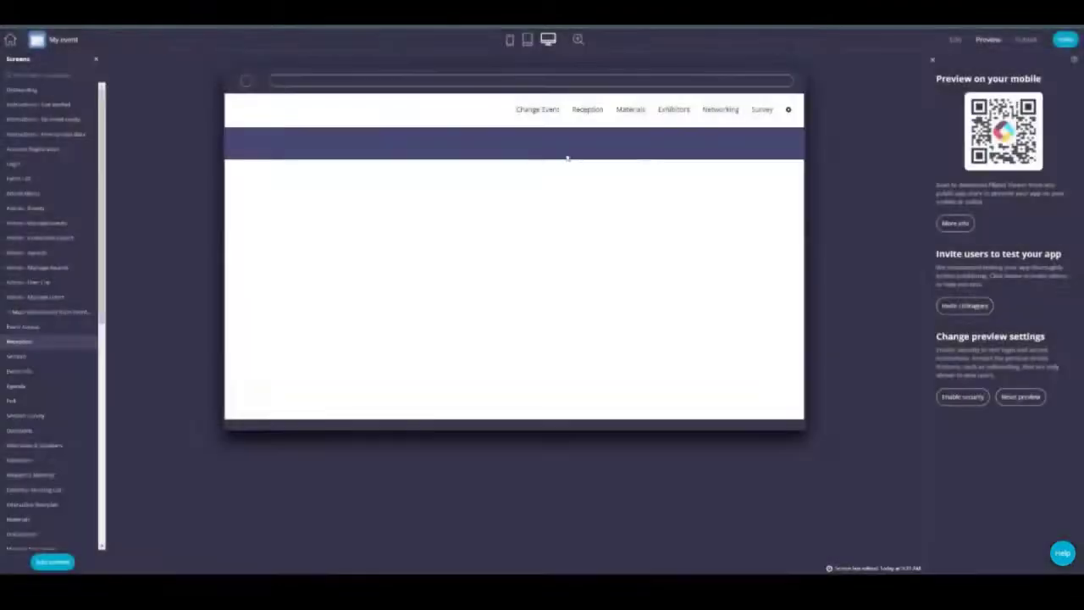
left_click(1024, 40)
left_click(708, 246)
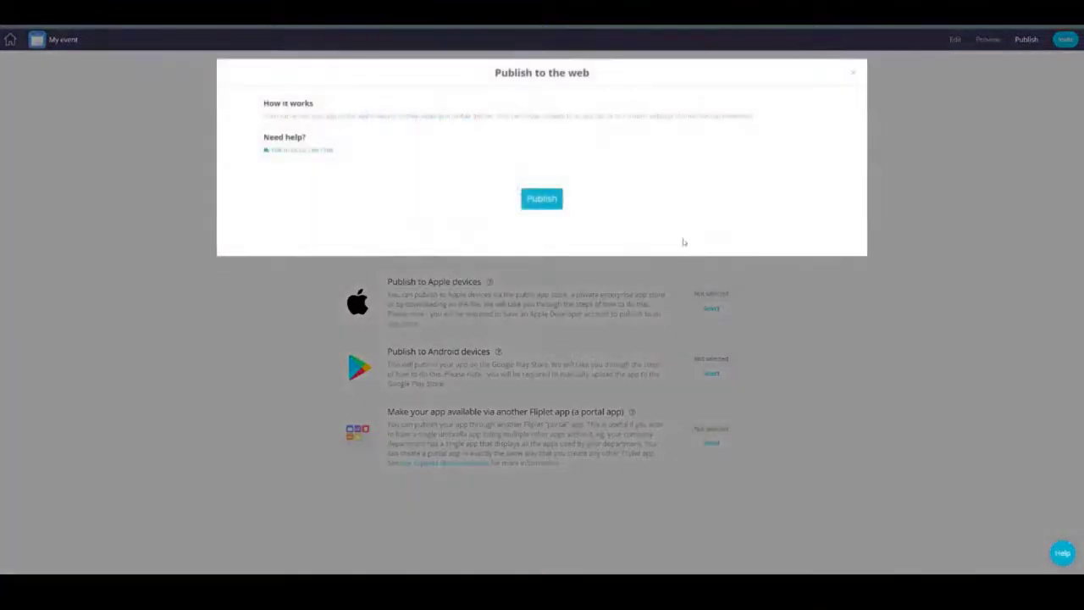
left_click(541, 197)
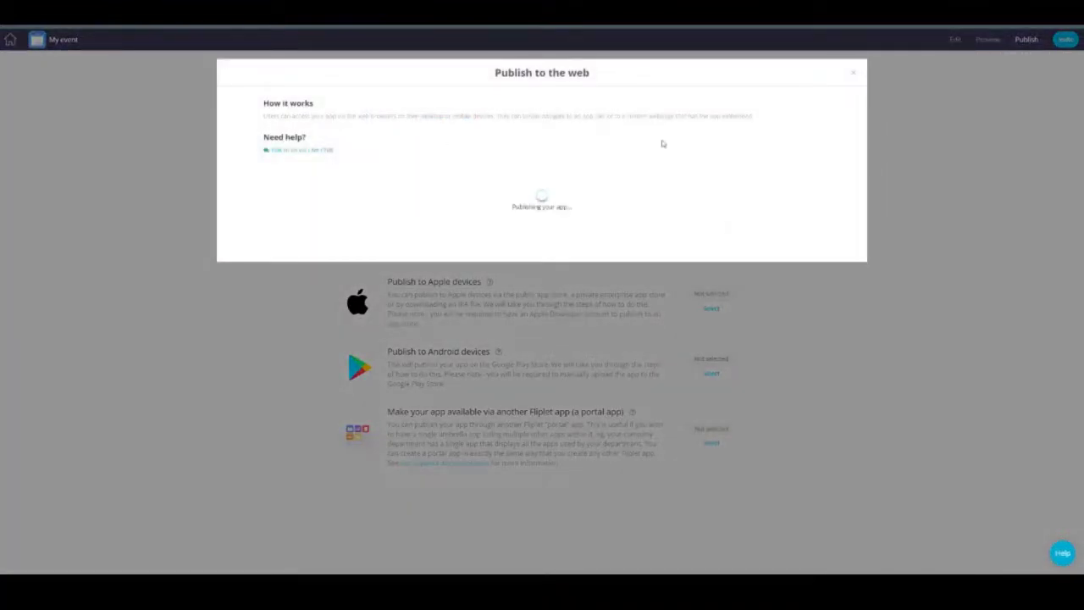
left_click(858, 75)
left_click(986, 39)
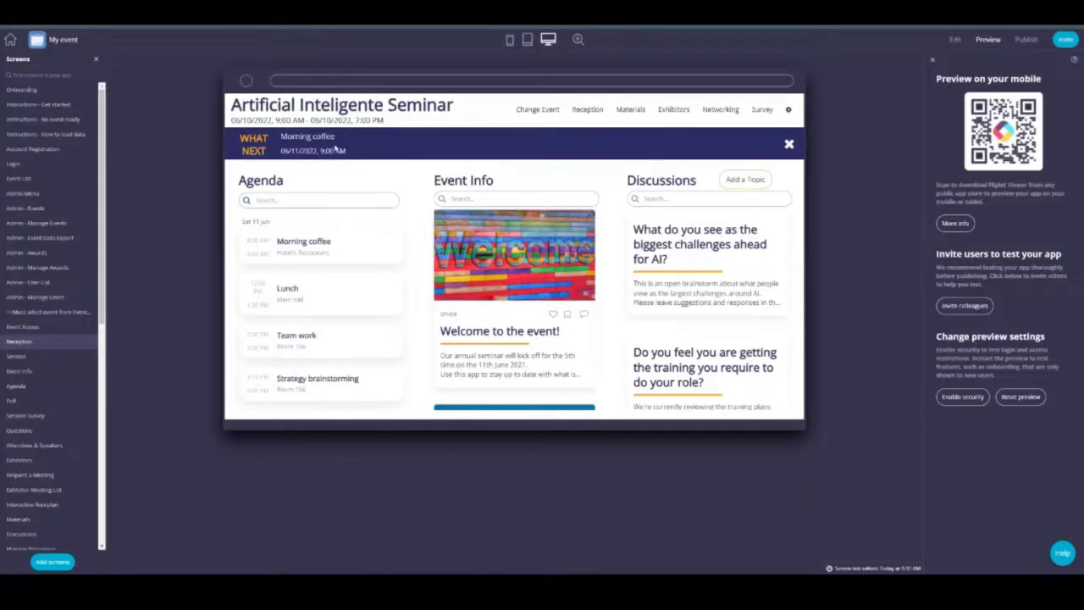
Step: Leave preview for Edit mode so the Reception screen loads in the editor
left_click(954, 39)
left_click(954, 38)
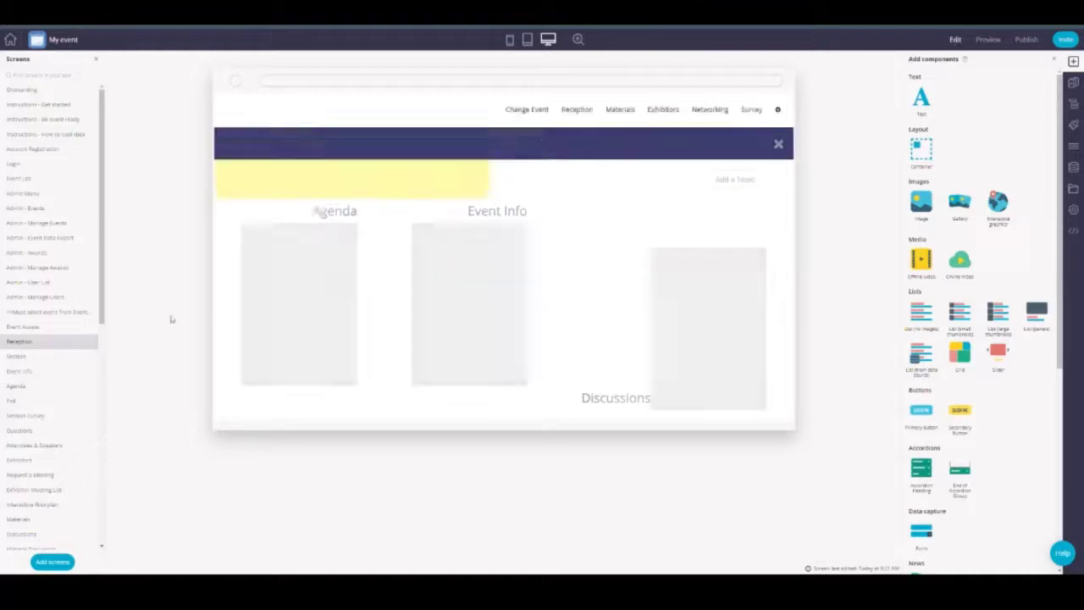
Step: Preview the Reception screen at phone size to see the over-800-pixel error, then restore desktop size
left_click(987, 39)
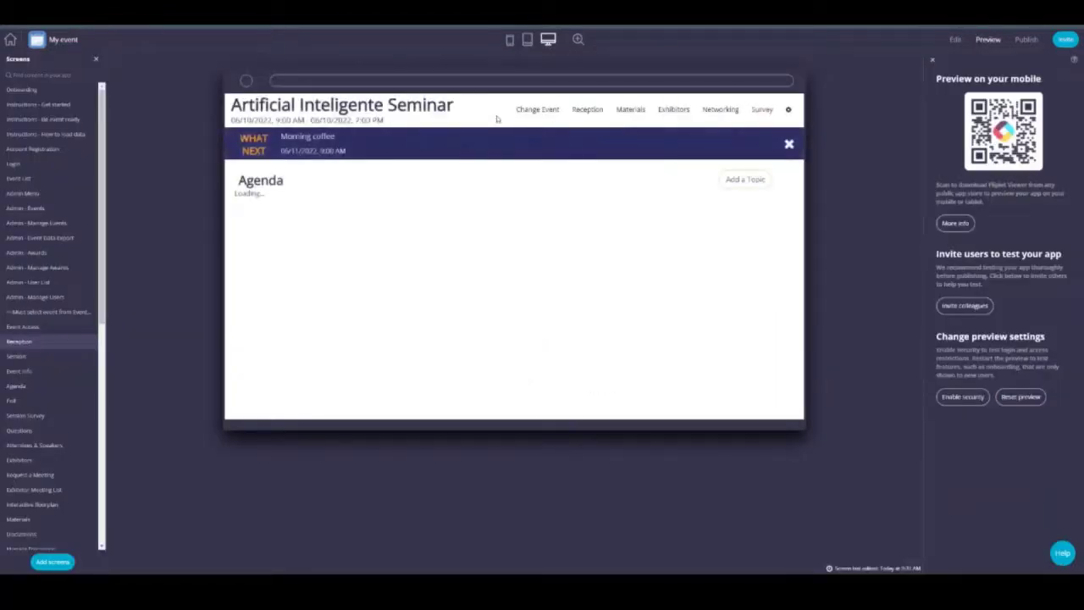
left_click(511, 43)
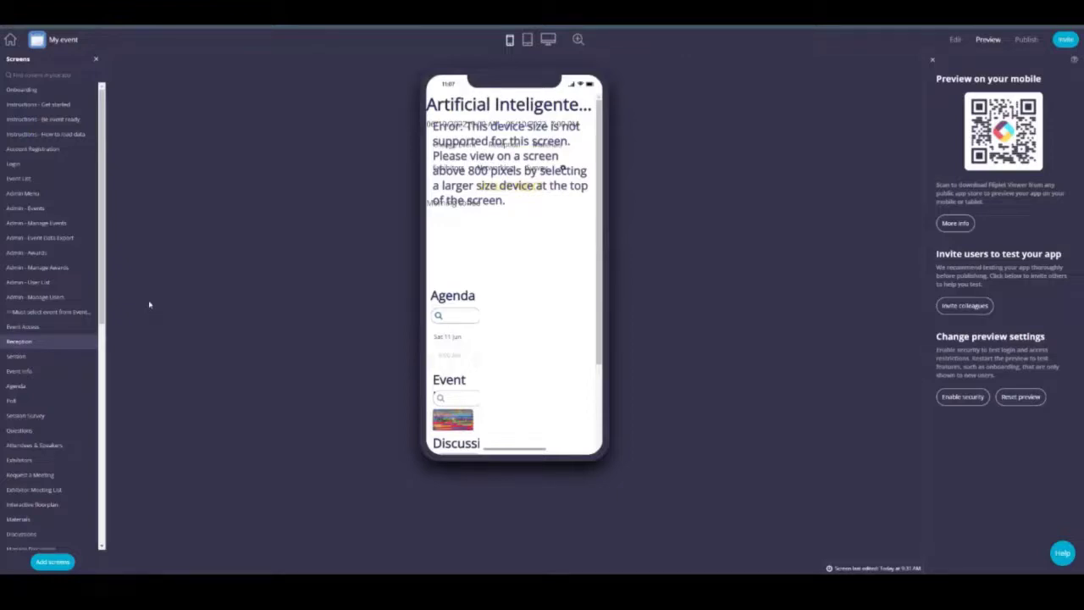
left_click(21, 371)
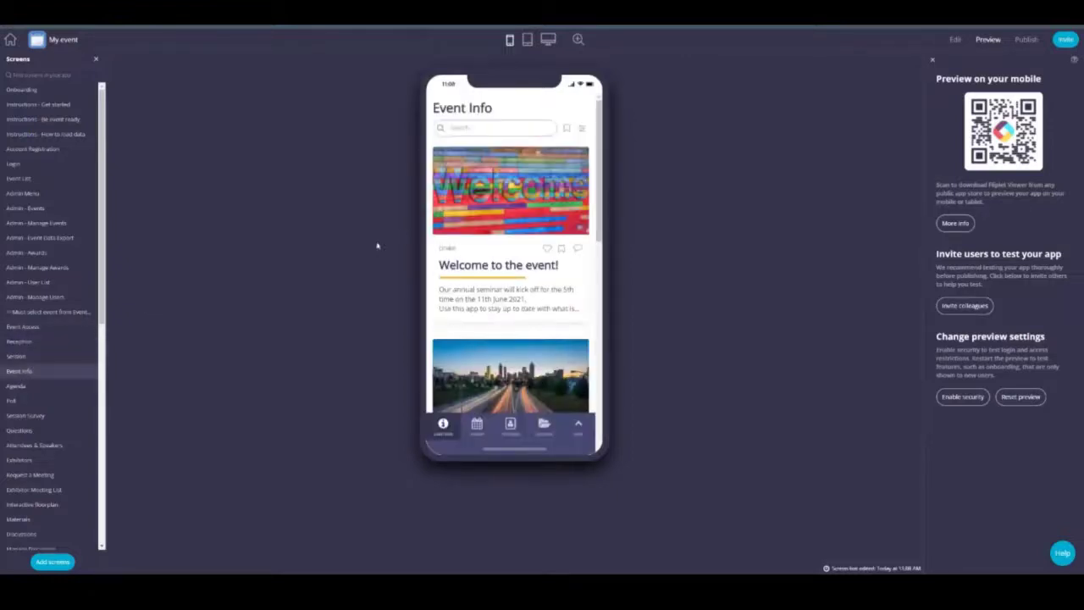
left_click(46, 345)
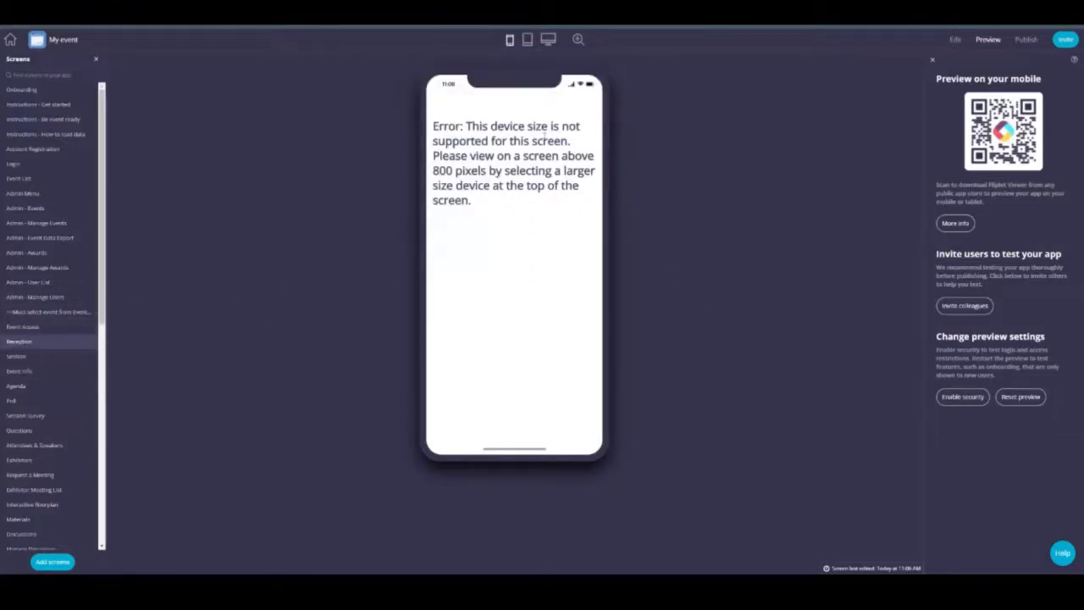
left_click(548, 39)
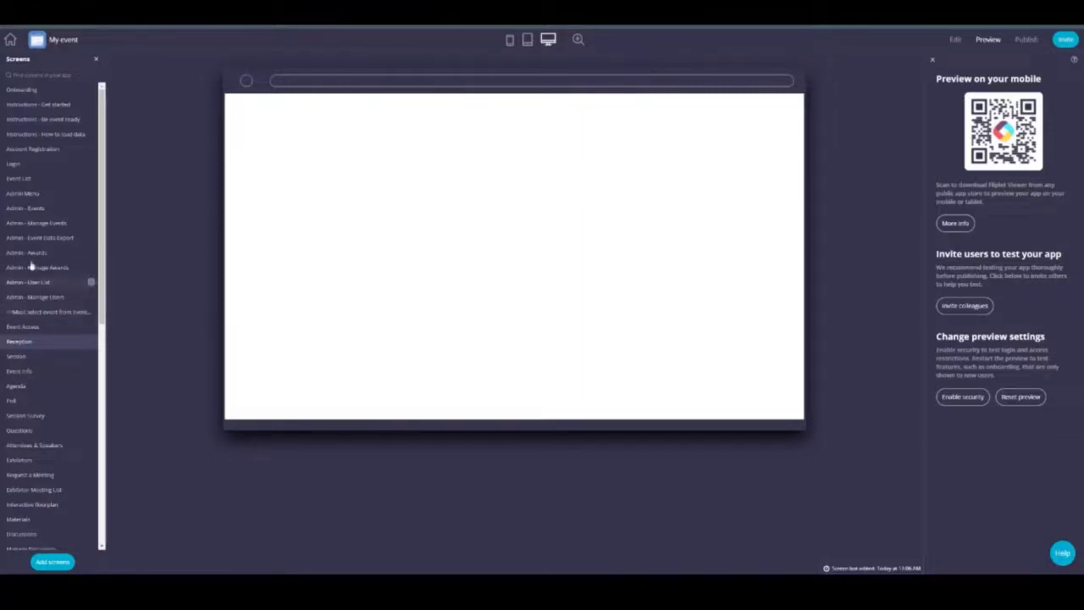
Step: Open the Artificial Inteligente Seminar event, then preview the Reception screen
left_click(90, 177)
left_click(508, 186)
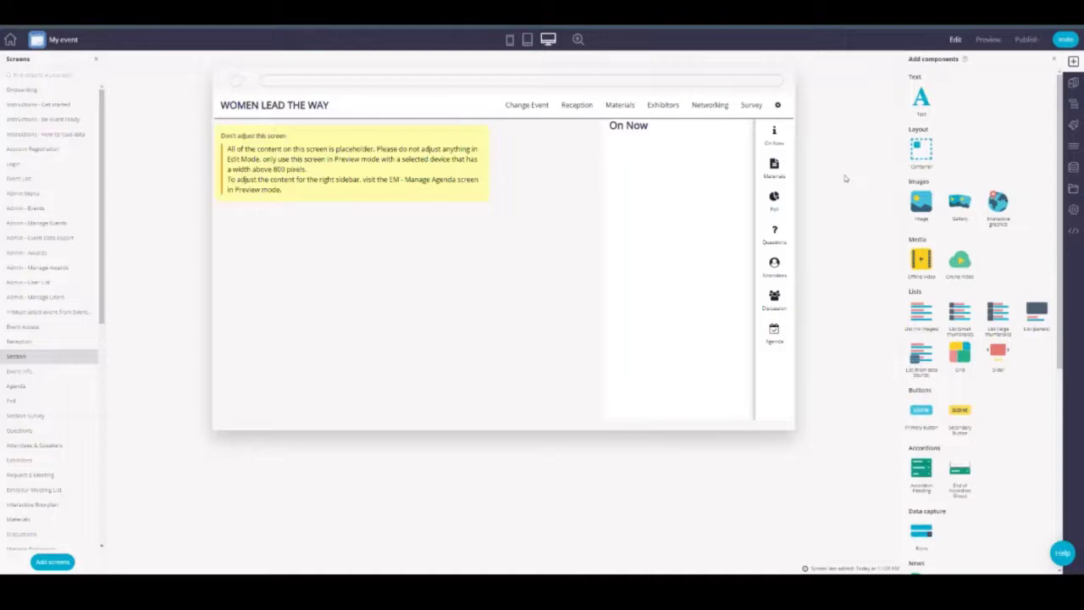
left_click(988, 40)
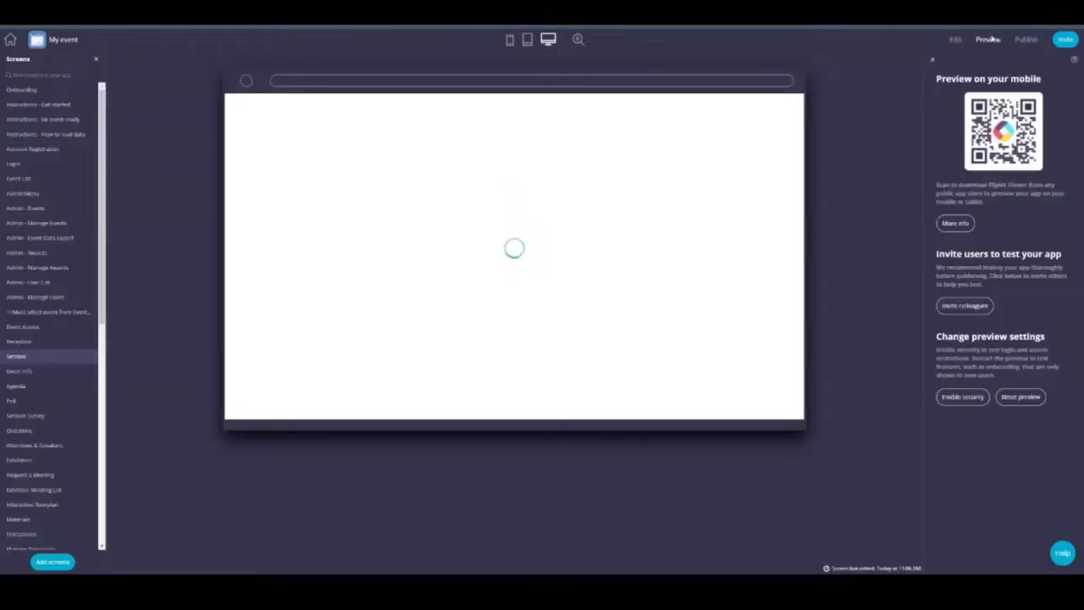
left_click(26, 341)
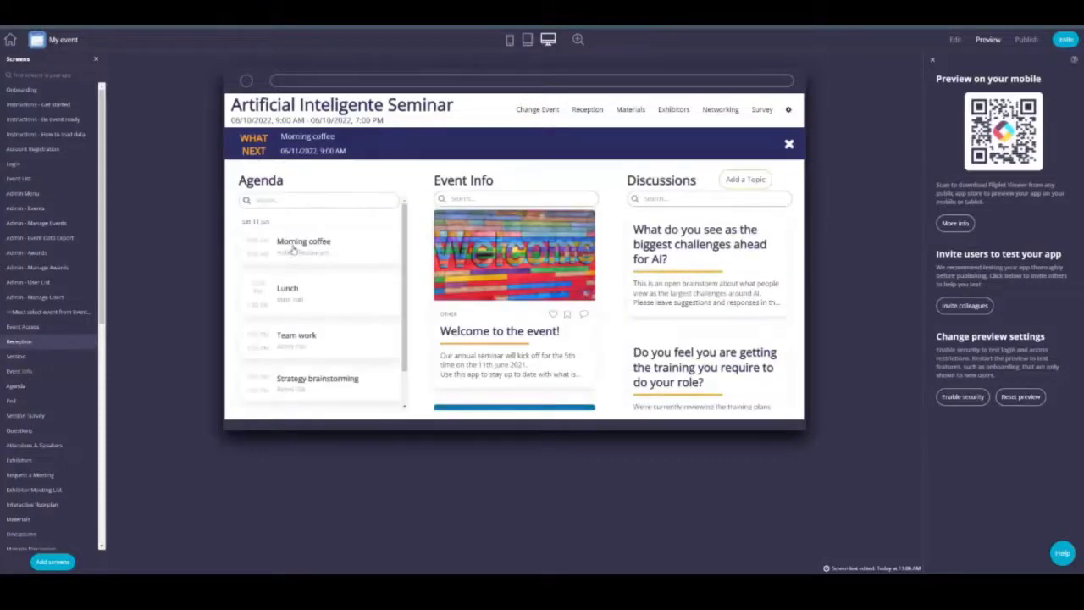
Step: View the Morning coffee session video without the On Now panel, then return to editing
left_click(293, 248)
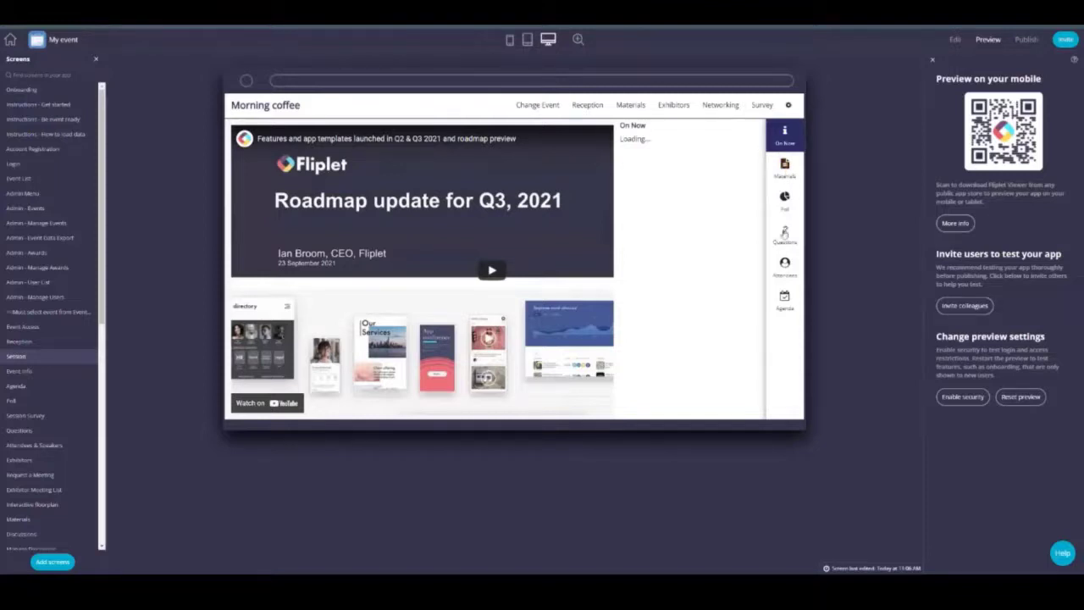
left_click(787, 139)
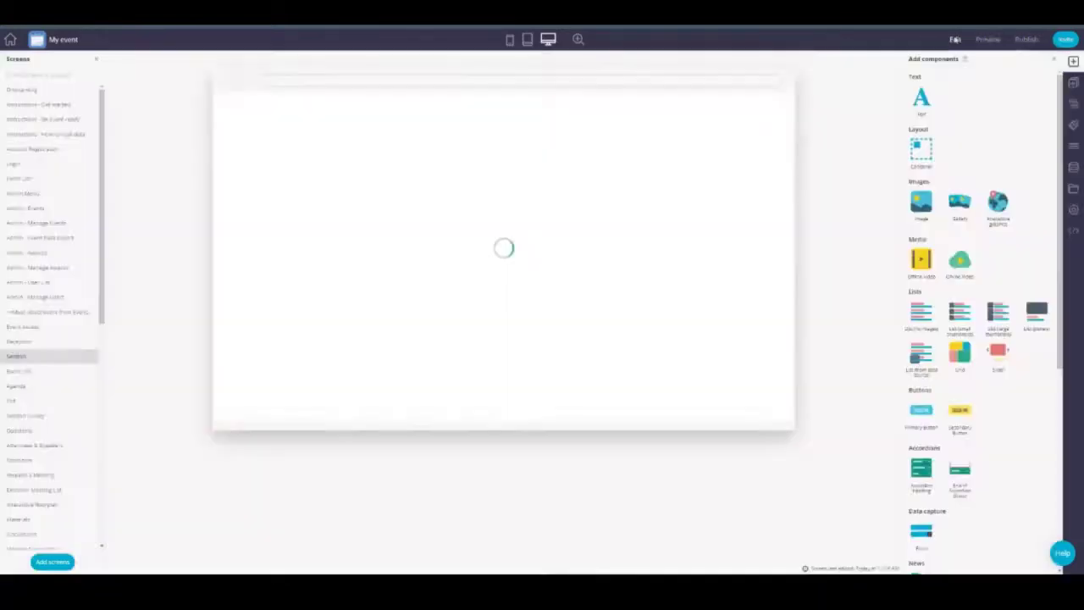
left_click(955, 40)
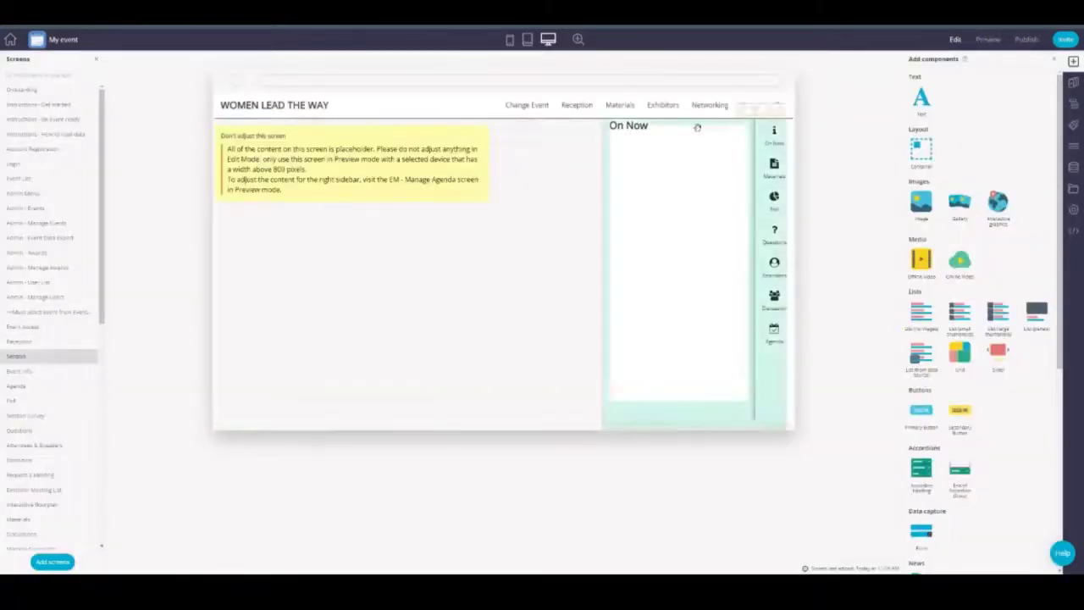
Step: Switch to phone size and preview the app's Settings screen
left_click(511, 40)
scroll(34, 398, "down", 3)
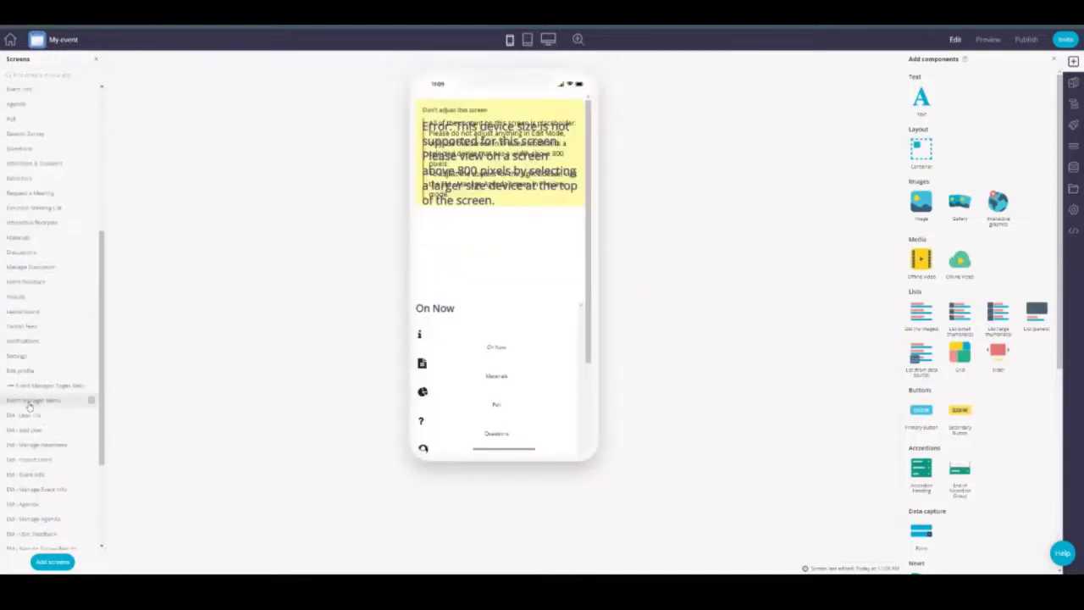
left_click(33, 399)
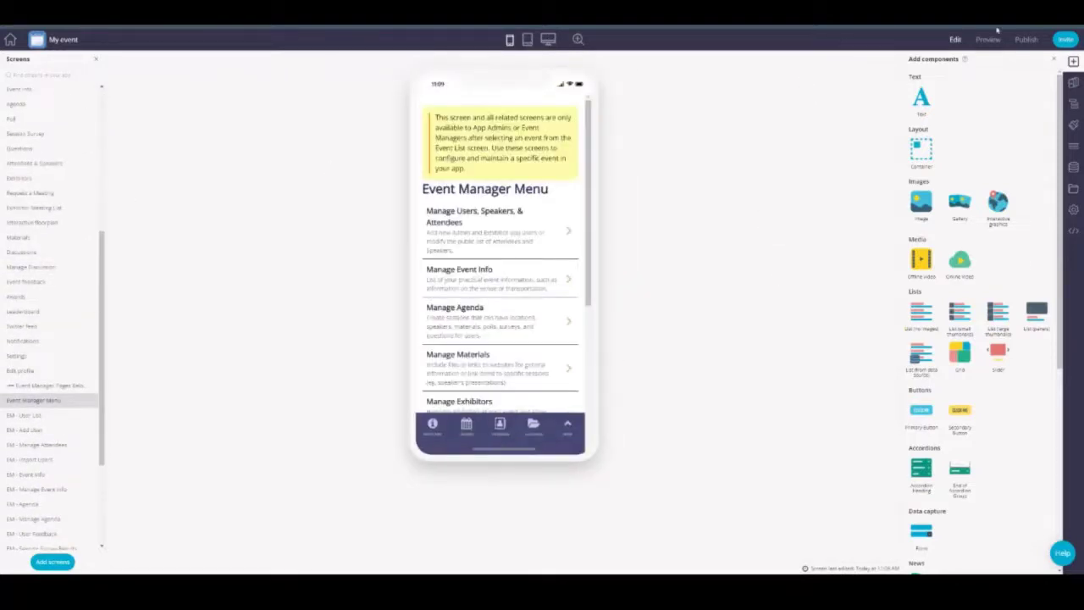
left_click(987, 40)
scroll(34, 313, "down", 5)
left_click(34, 354)
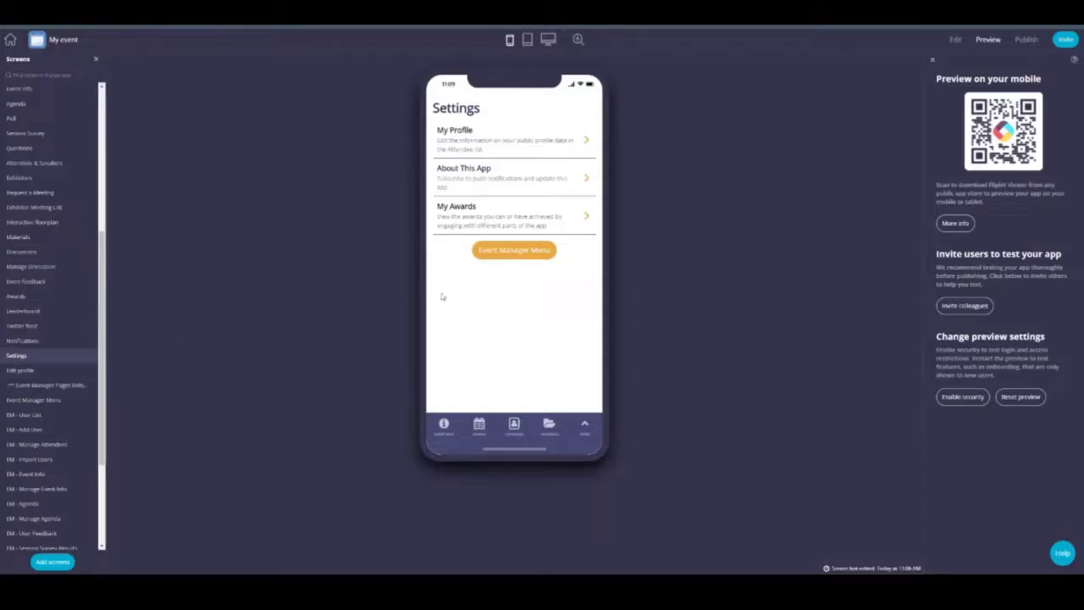
Step: Open the Manage Users bulk import form and set Overwrite Existing Users to Yes
left_click(536, 252)
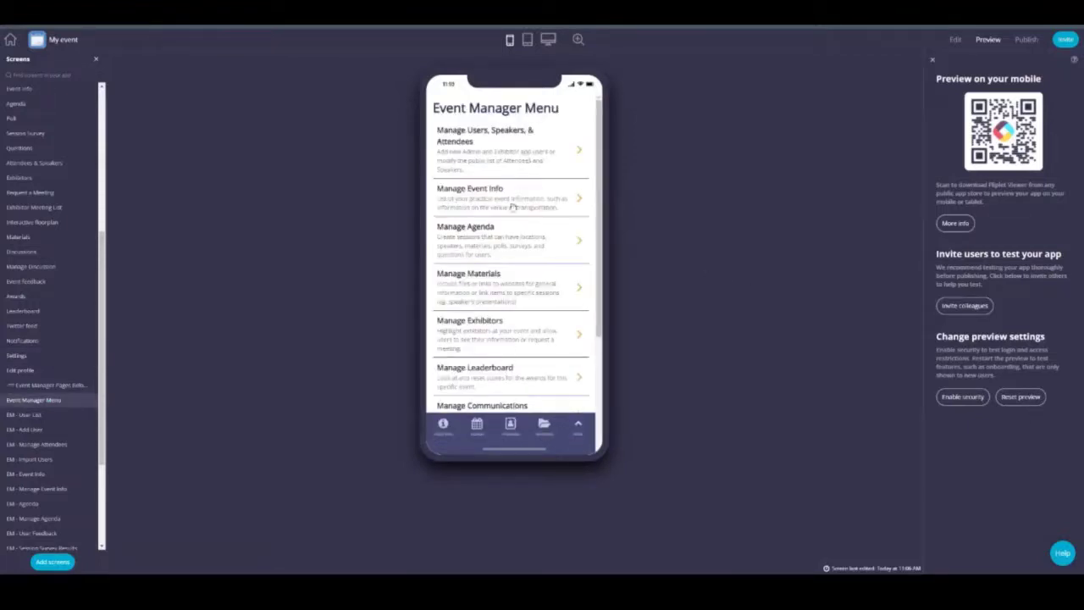
left_click(493, 152)
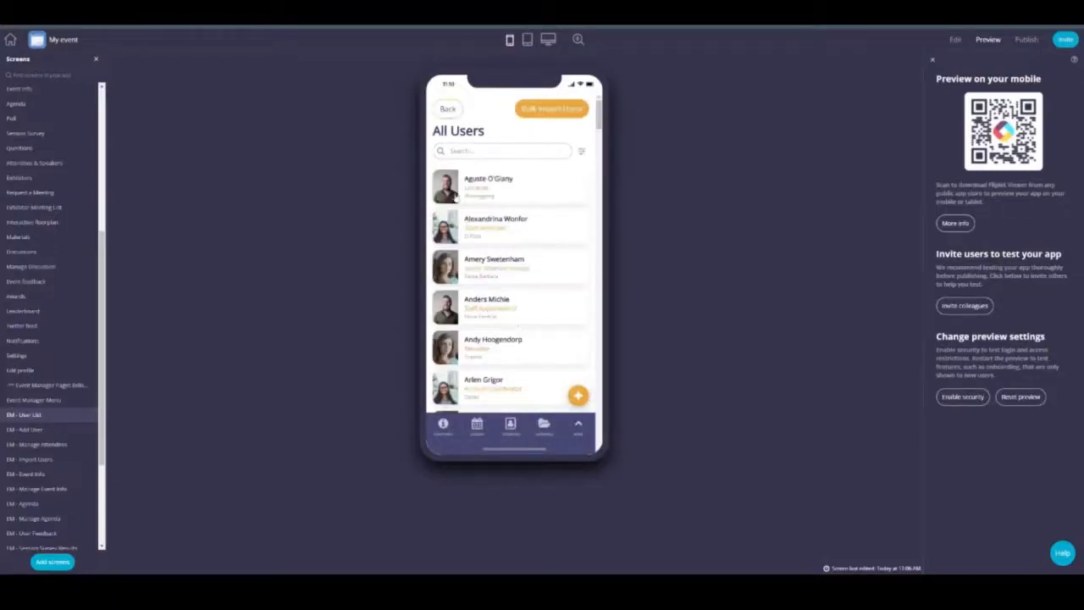
left_click(565, 121)
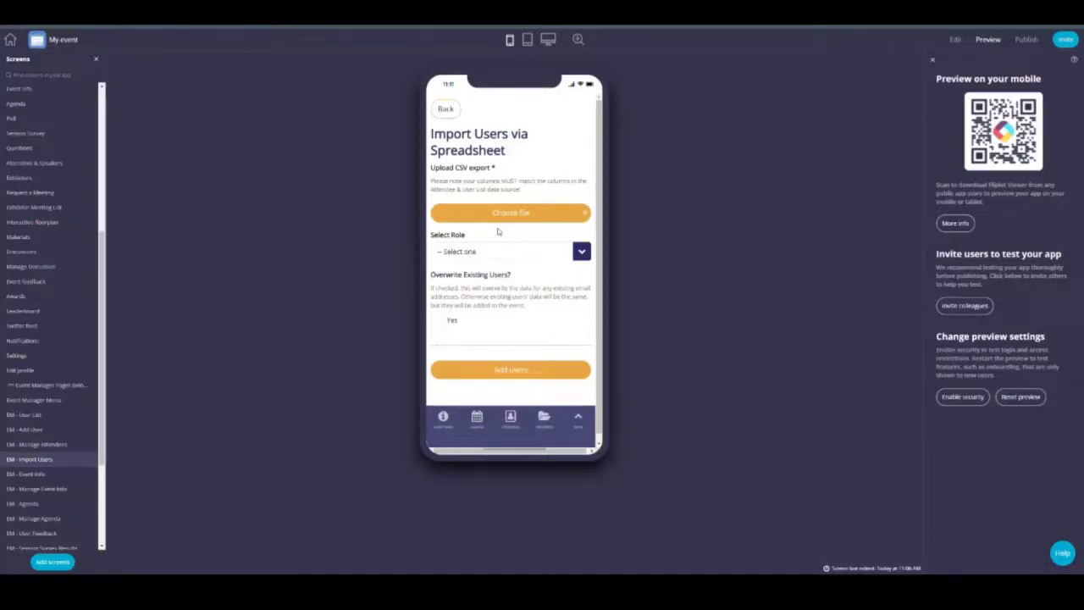
left_click(437, 320)
Step: Return to the Event Manager Menu and look over a blank Manage Event Info form
left_click(446, 108)
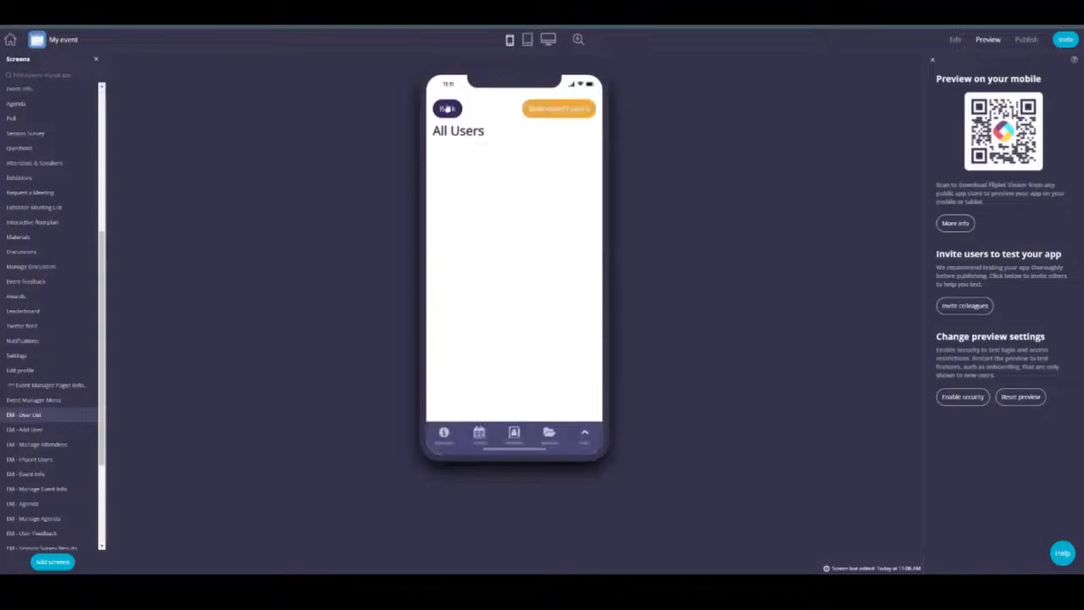
left_click(446, 108)
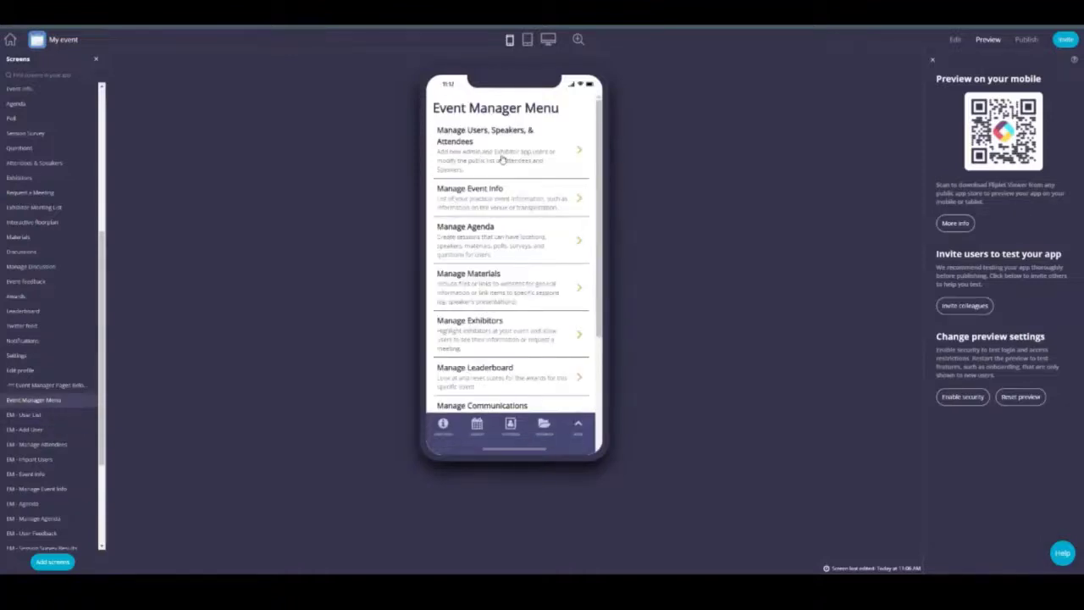
left_click(481, 203)
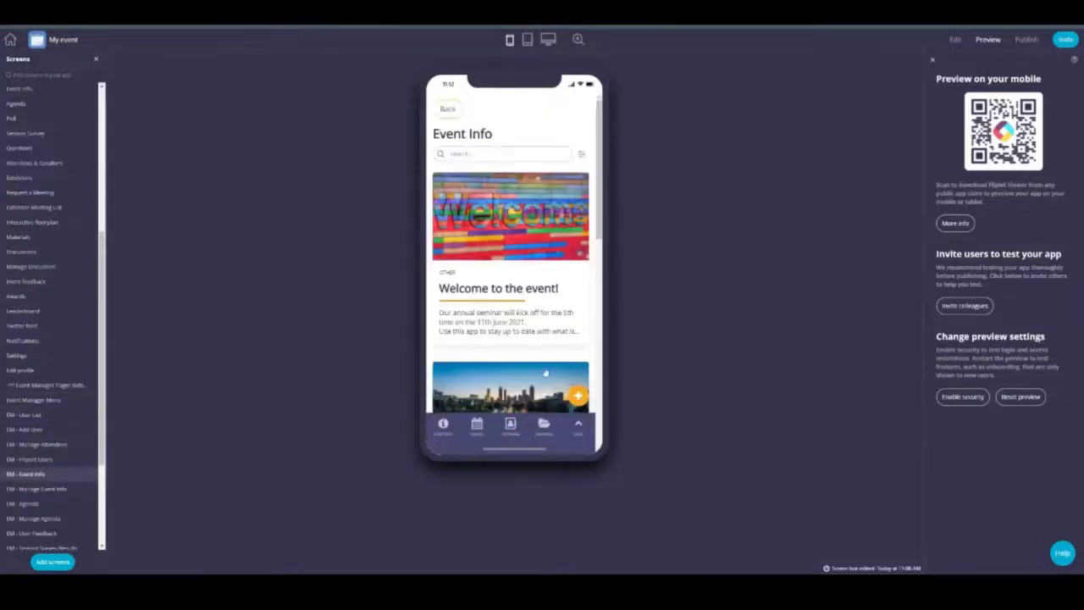
left_click(581, 395)
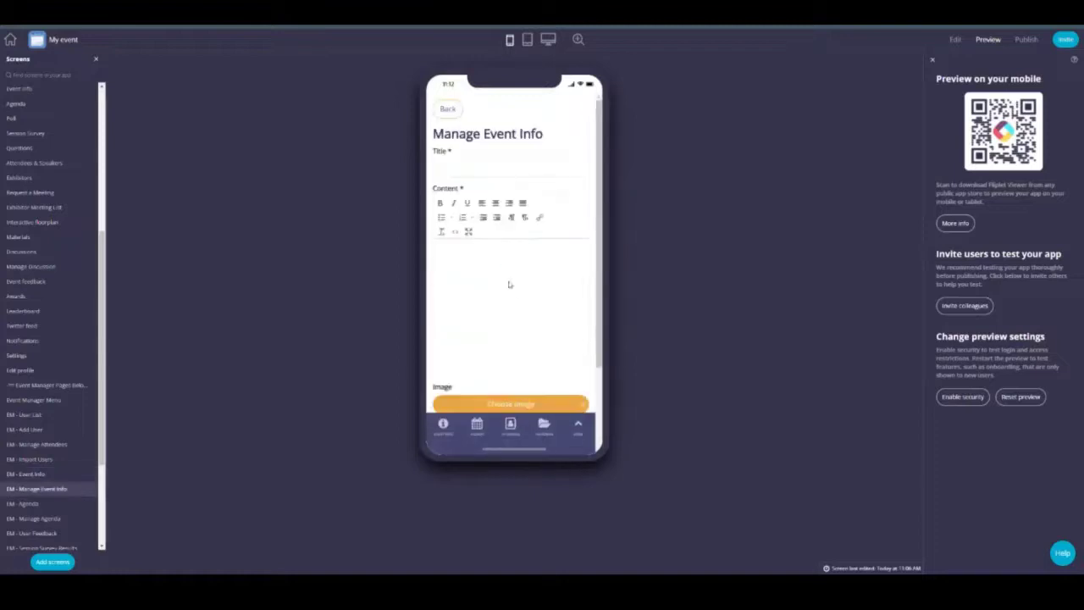
left_click_drag(504, 258, 458, 191)
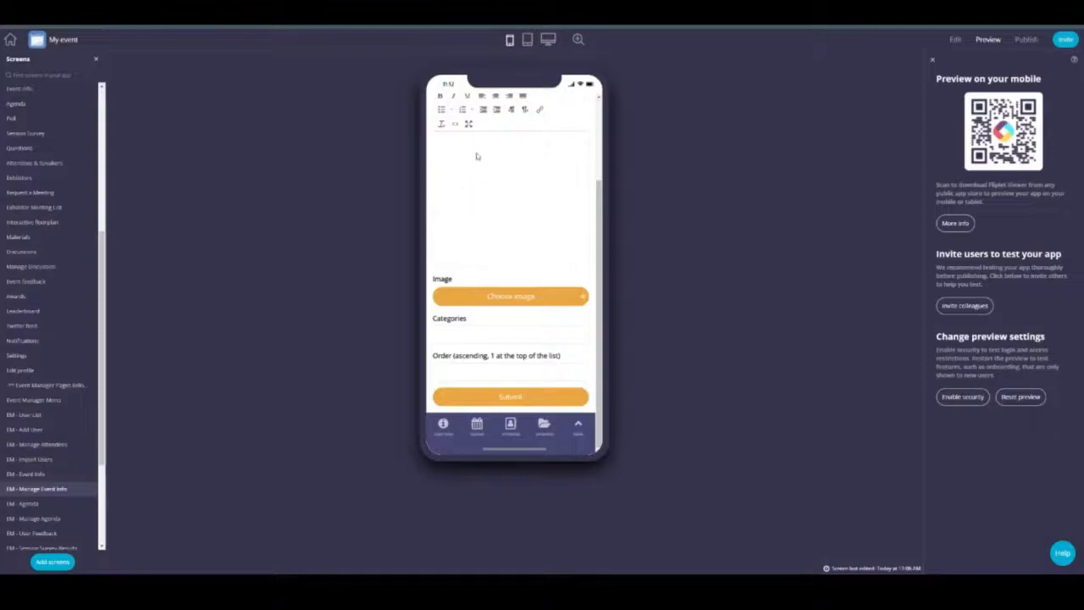
left_click_drag(508, 183, 496, 338)
left_click(447, 108)
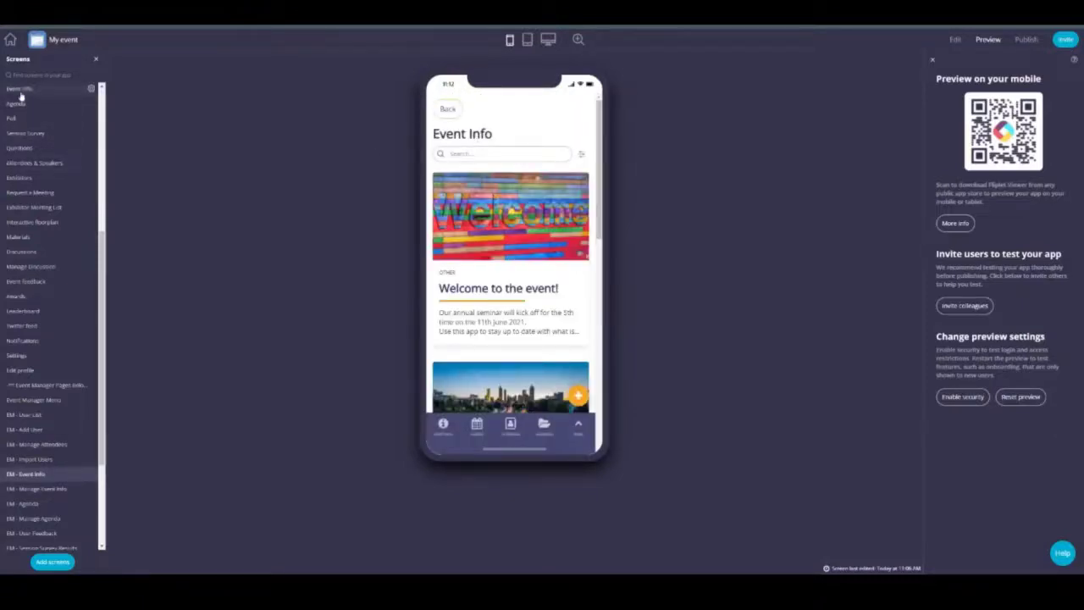
Step: Start a new Manage Agenda session with location Room 101
left_click(447, 109)
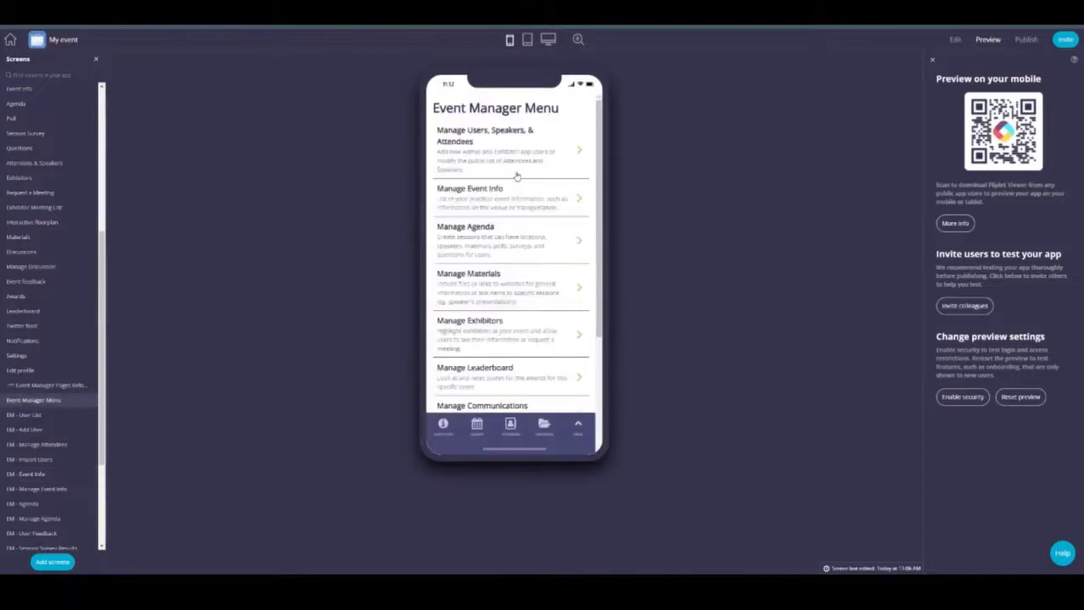
left_click(487, 245)
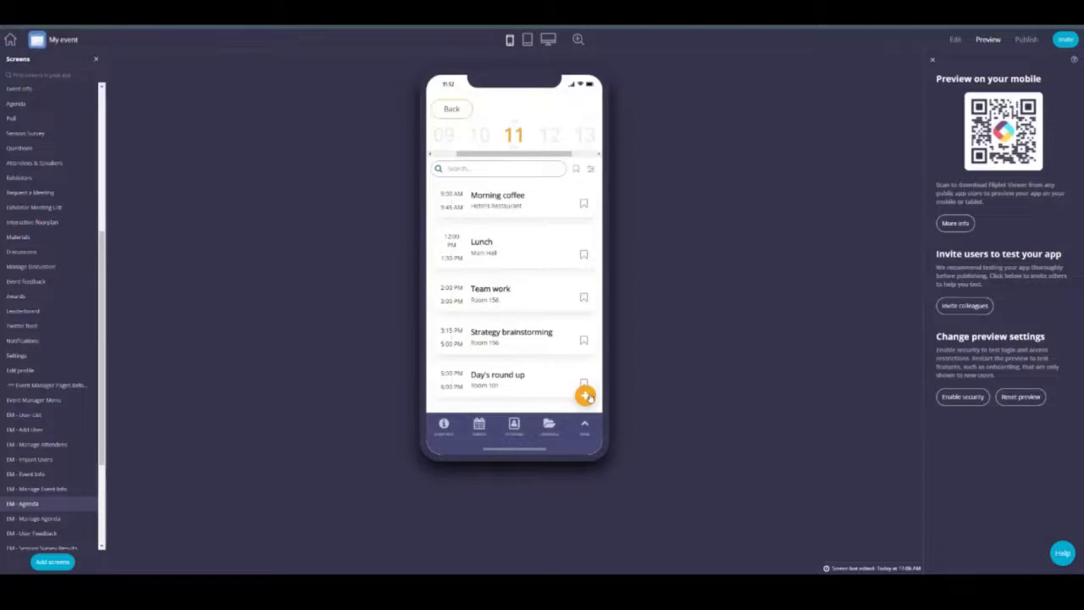
left_click(585, 396)
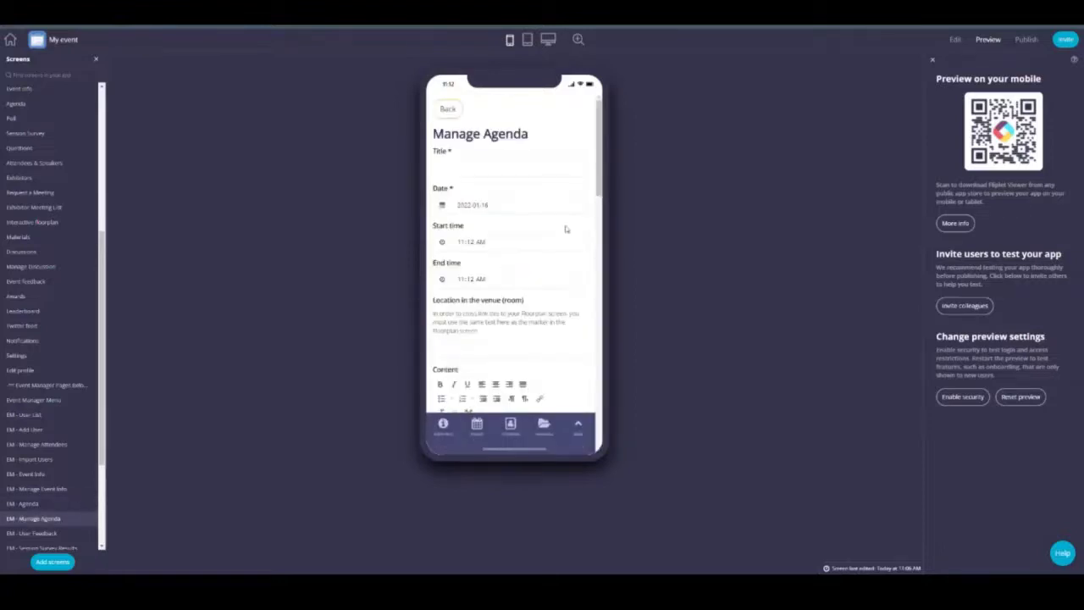
scroll(476, 203, "down", 2)
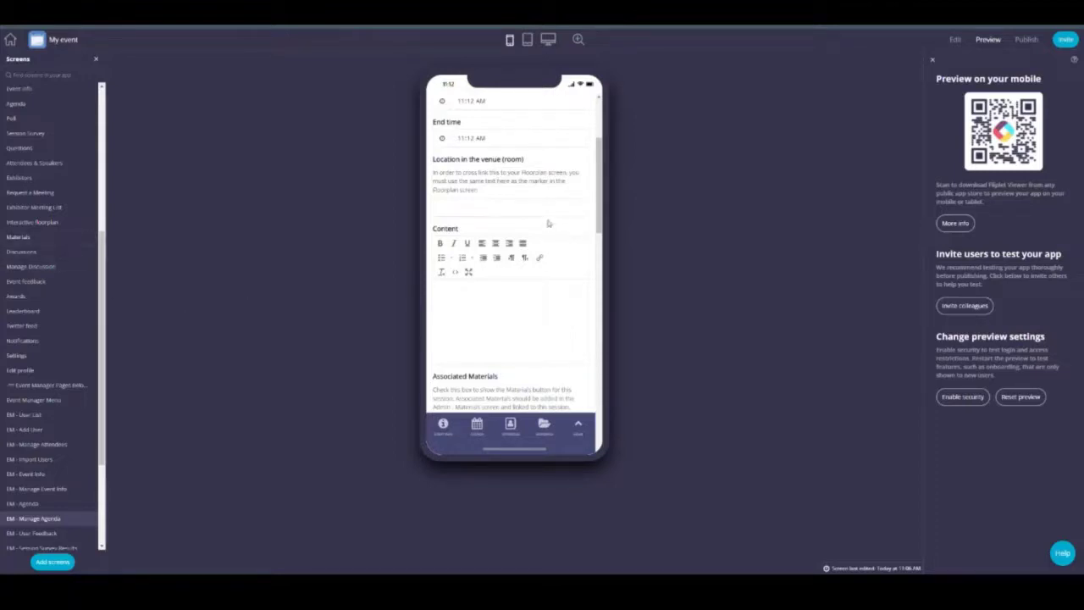
left_click(525, 209)
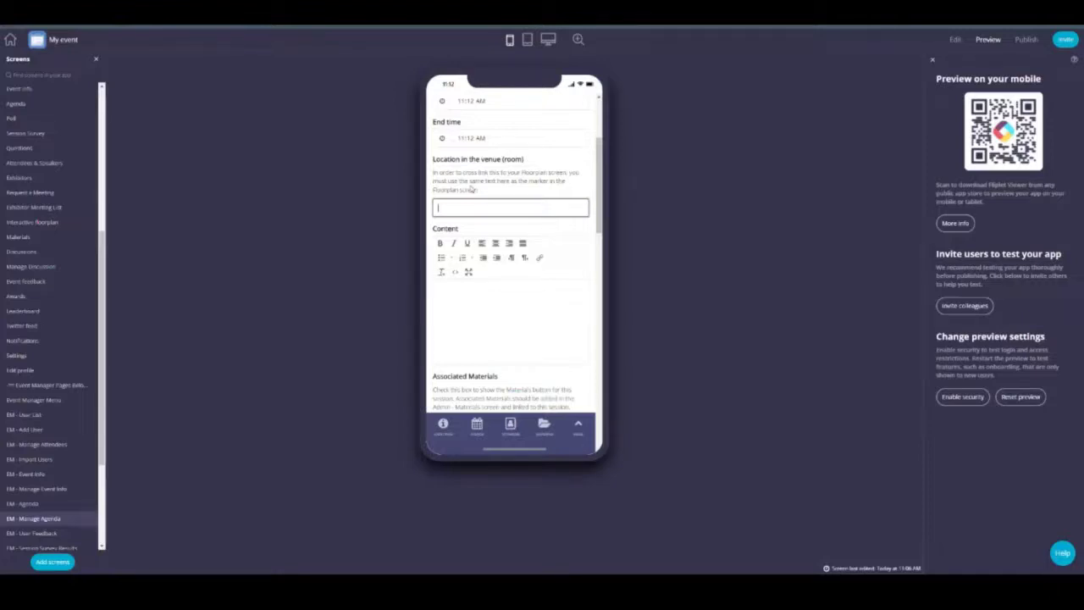
type("Room 101")
left_click_drag(469, 208, 443, 210)
left_click(457, 210)
Step: Set Associated Materials to Yes and mark the session as Optional
scroll(514, 226, "down", 3)
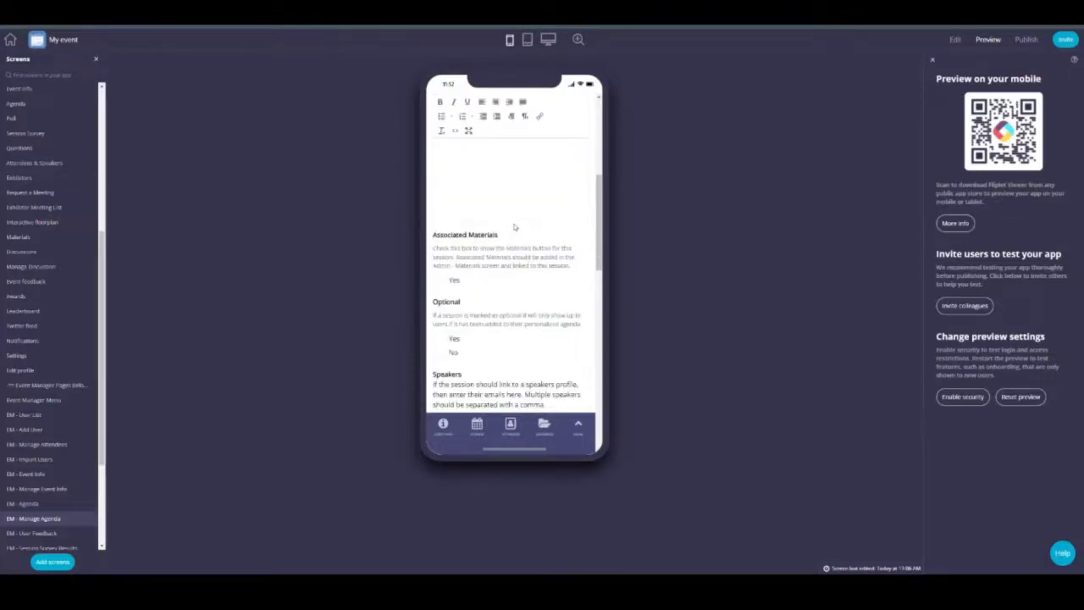
left_click(447, 281)
scroll(472, 277, "up", 10)
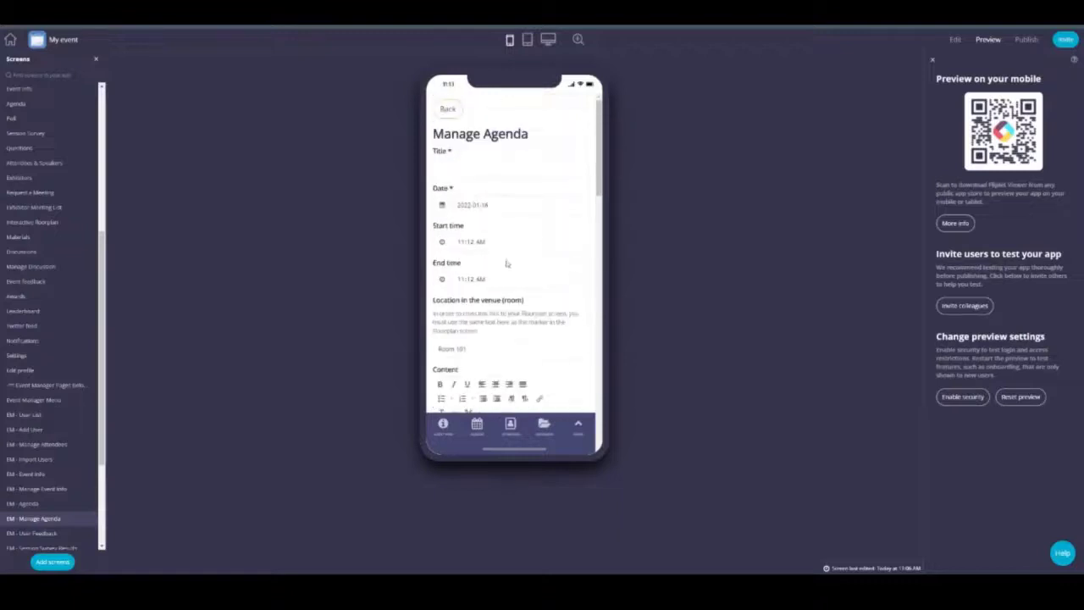
scroll(469, 178, "down", 10)
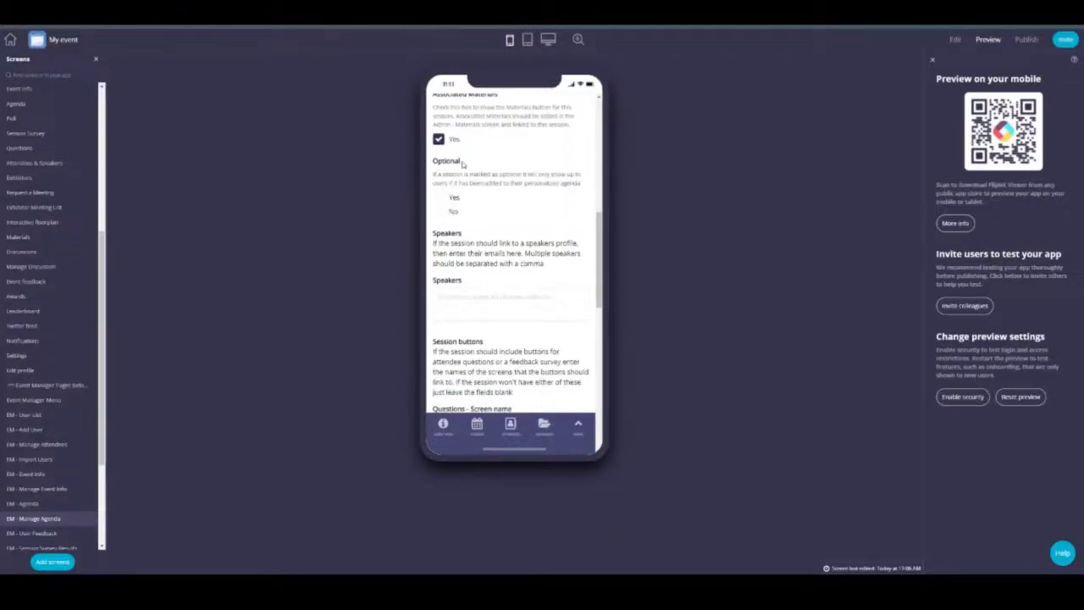
left_click(439, 198)
left_click(507, 303)
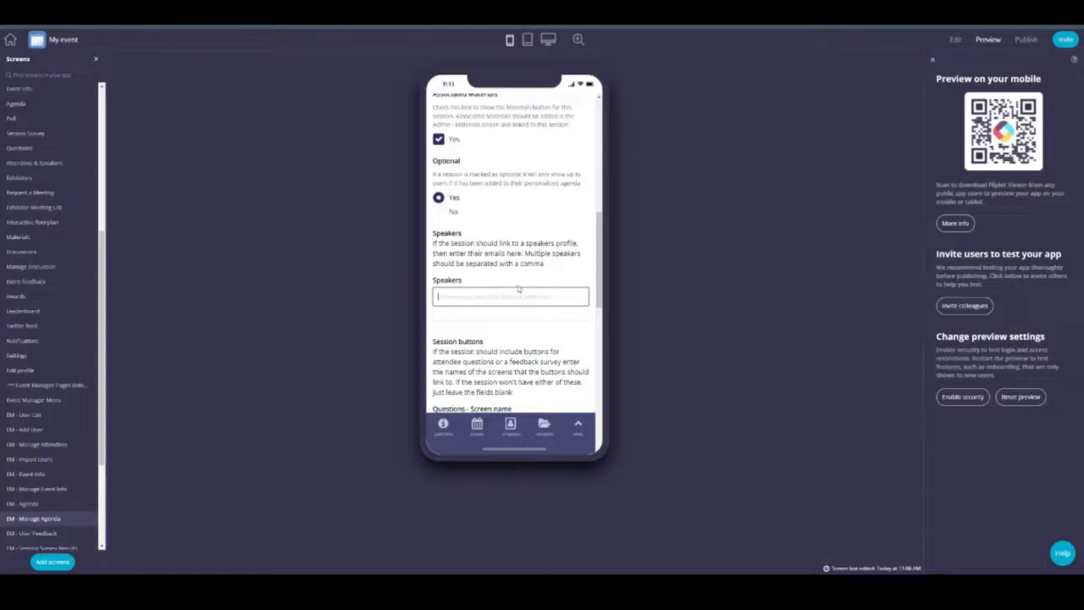
scroll(519, 289, "down", 3)
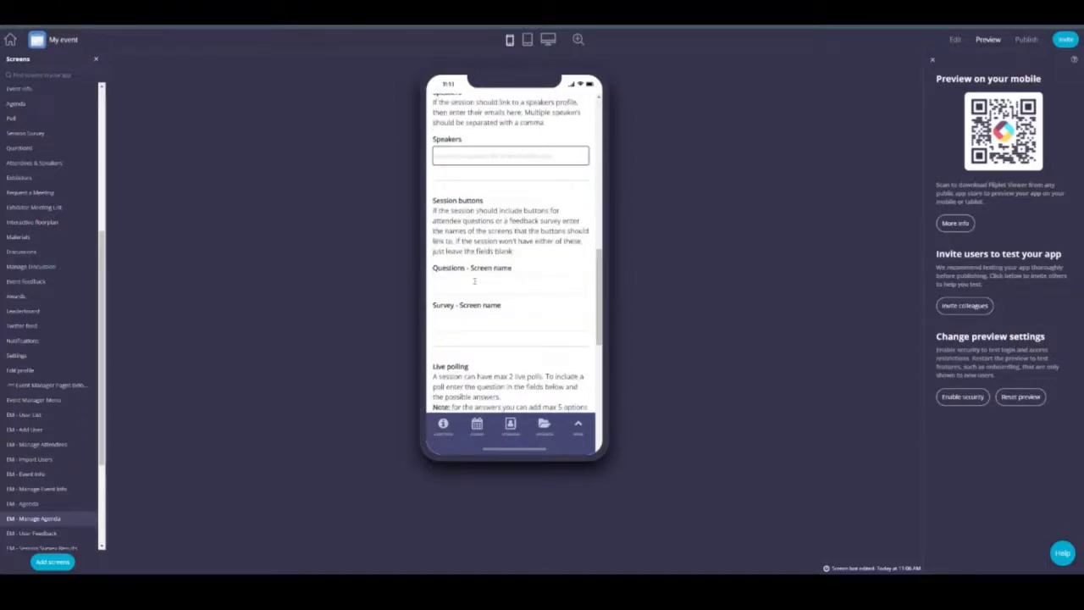
Step: Enter 'your favorite color?' as the Poll 1 question
left_click(475, 283)
left_click(470, 317)
left_click(476, 283)
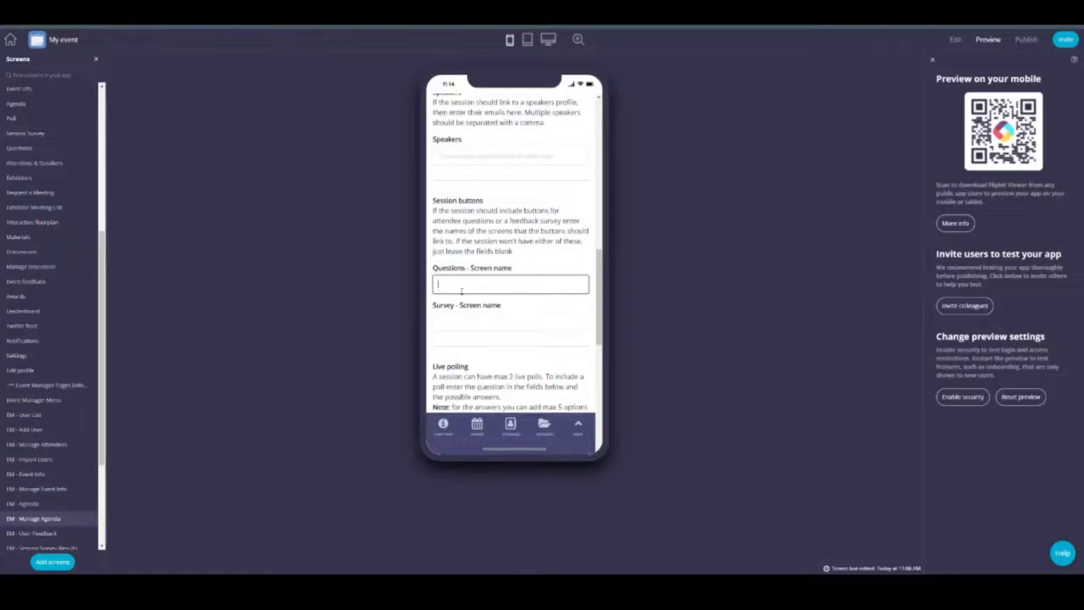
scroll(466, 271, "down", 5)
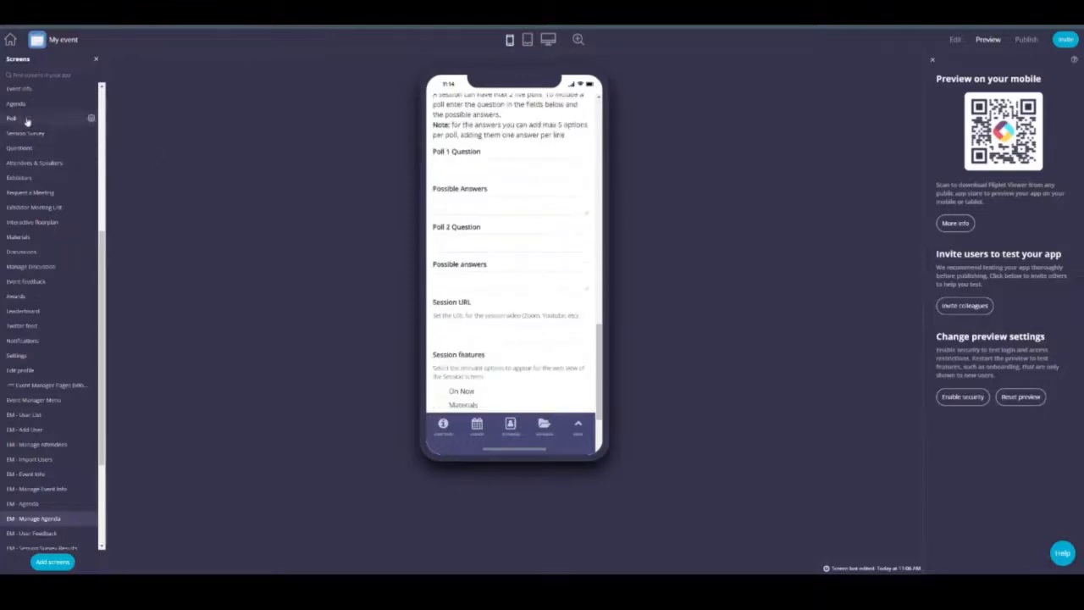
scroll(514, 254, "up", 1)
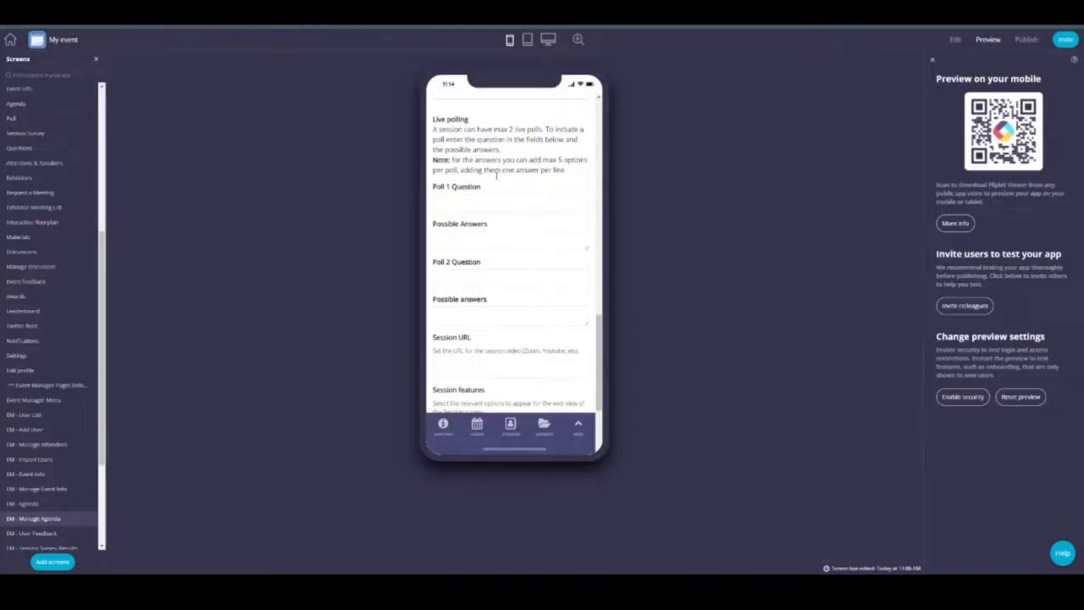
left_click(466, 245)
left_click(464, 210)
type("aaaa")
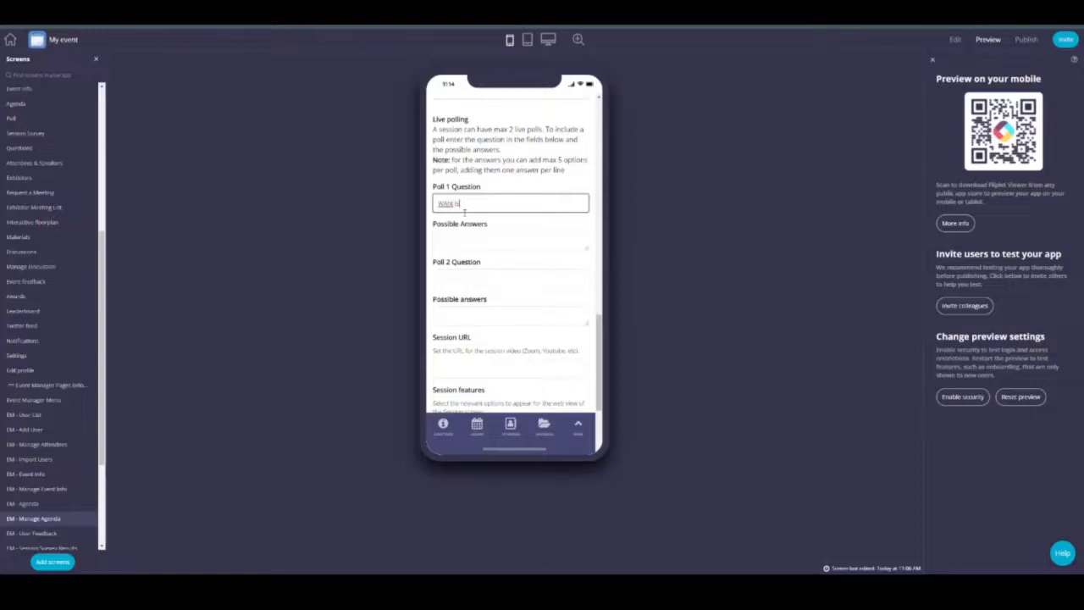
type("your favorite color?")
Step: List Blue, Green, Red and Yellow as Poll 1 possible answers, one per line
left_click(464, 242)
type("Blue")
key("Return")
type("Green")
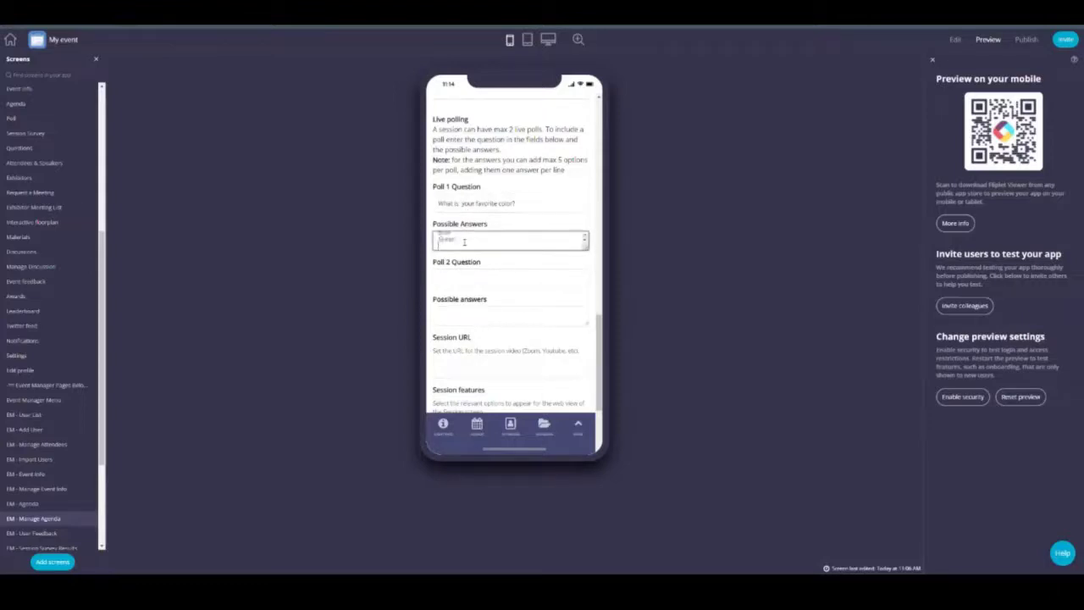
key("Return")
type("Red")
key("Return")
type("Yellow")
Step: Visit the Poll 2 Question and Session URL fields, then preview Reception at desktop size
left_click(471, 281)
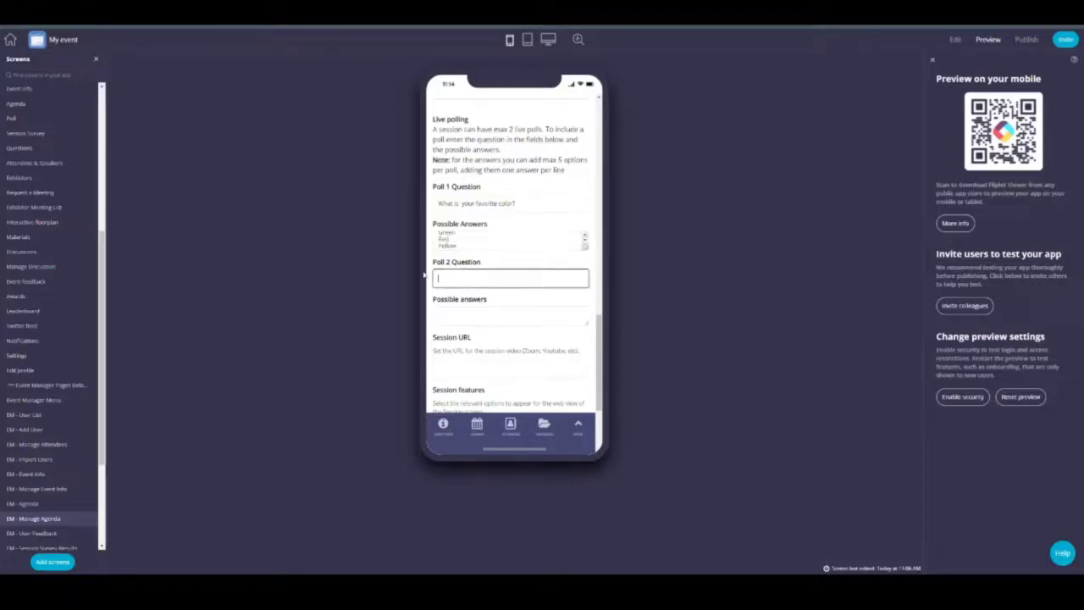
scroll(462, 230, "down", 2)
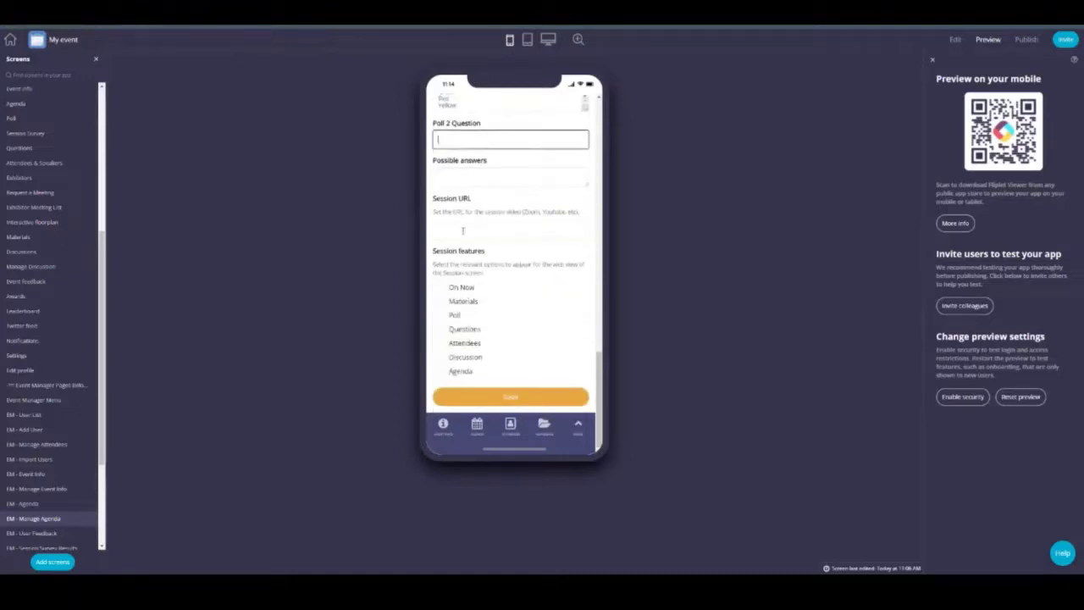
left_click(464, 232)
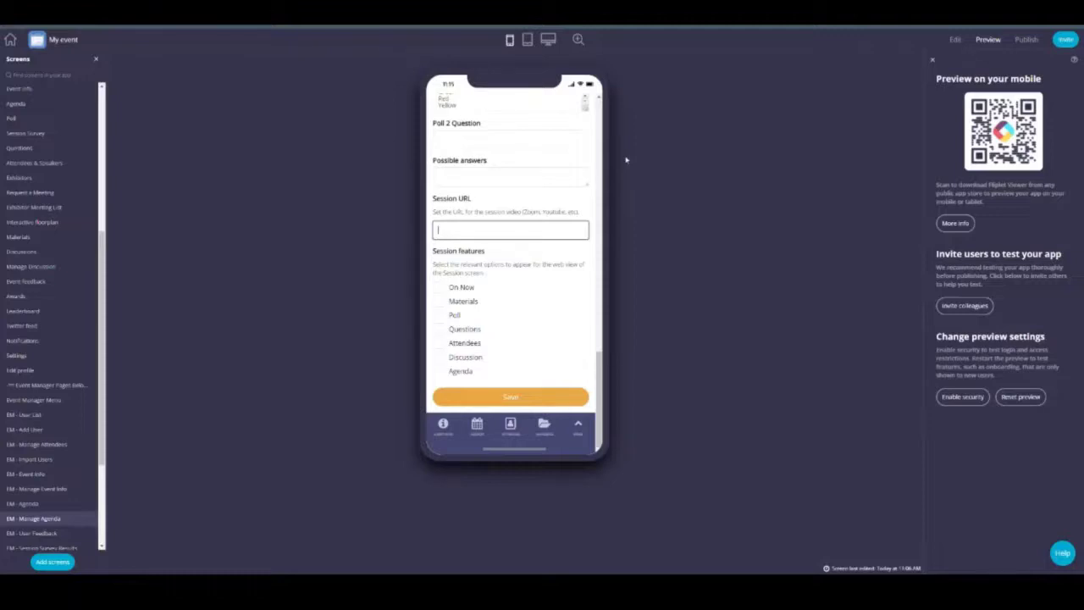
scroll(89, 285, "up", 3)
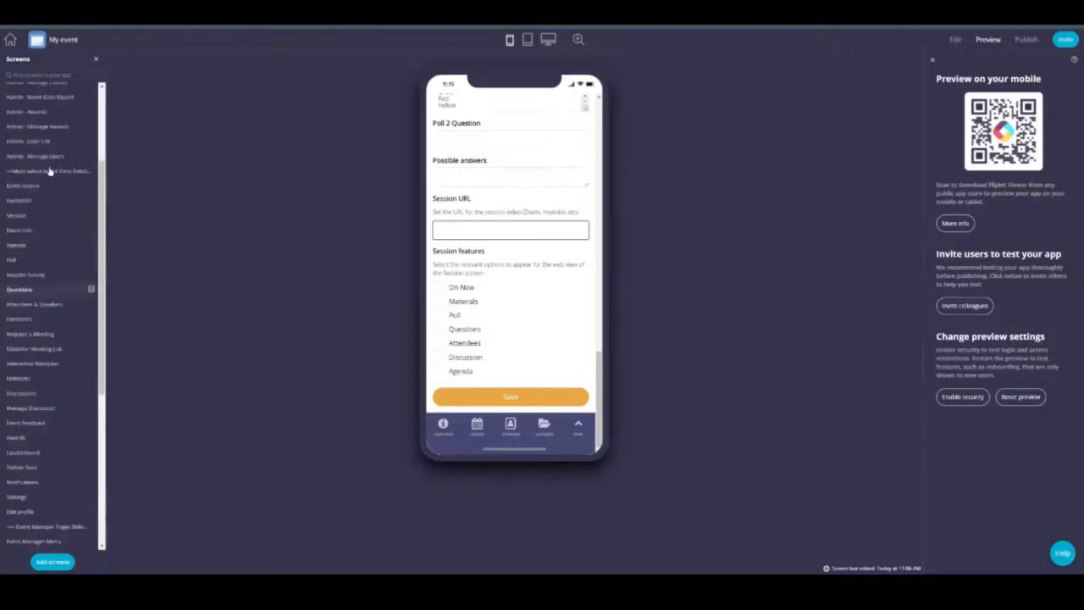
left_click(90, 199)
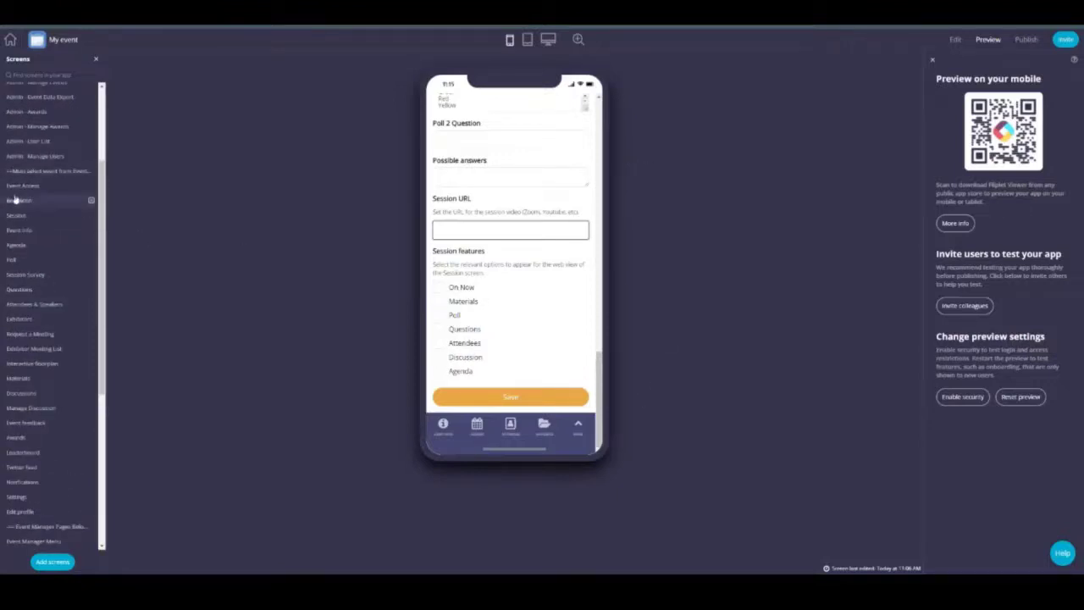
left_click(548, 39)
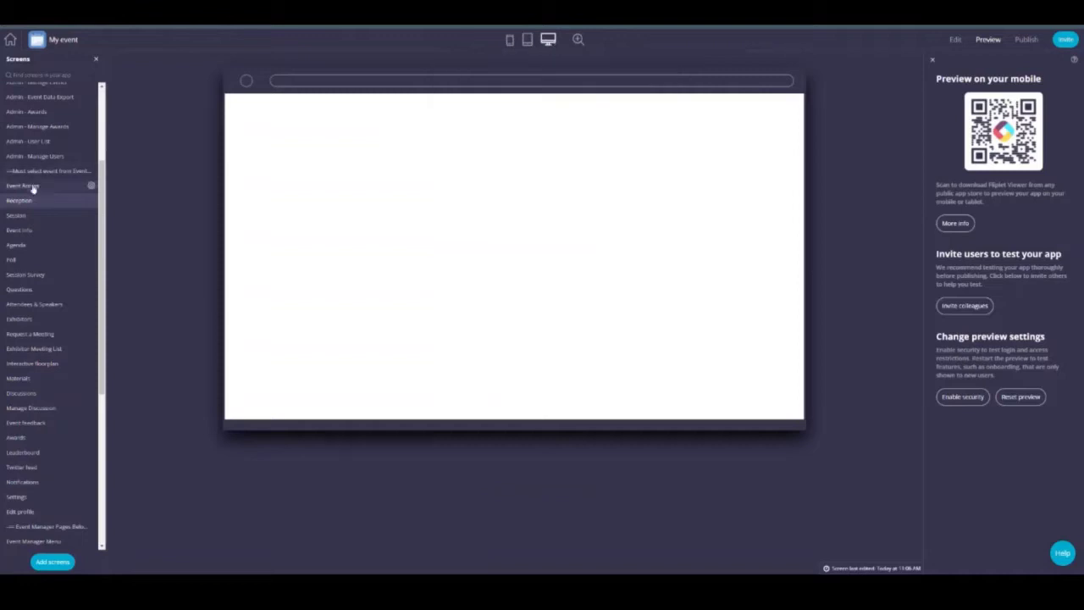
Step: Reload the Reception screen on desktop and open the Morning coffee session
scroll(90, 223, "up", 3)
left_click(34, 341)
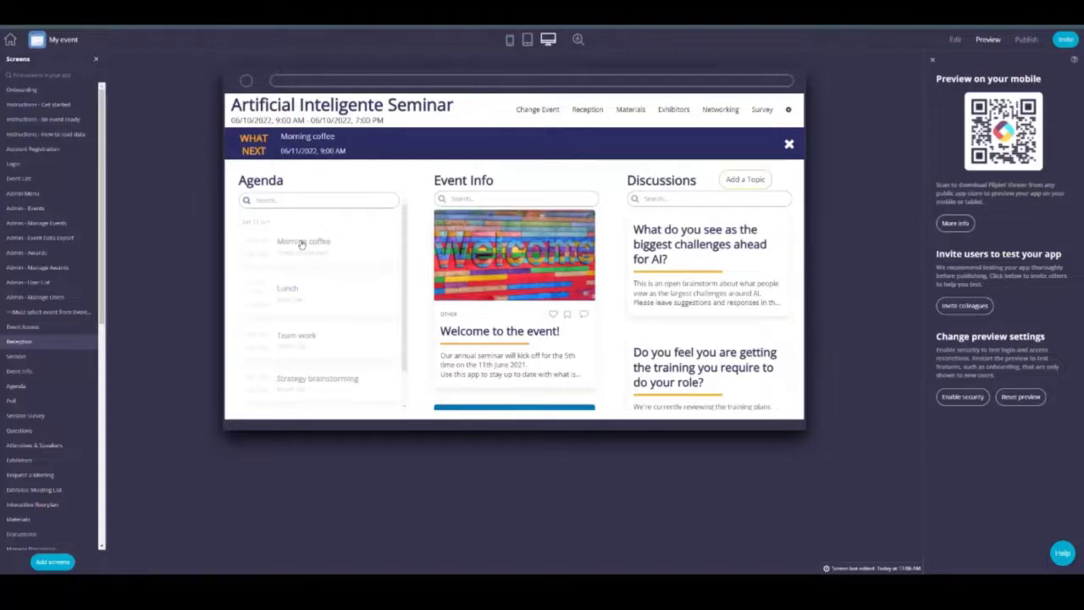
left_click(302, 242)
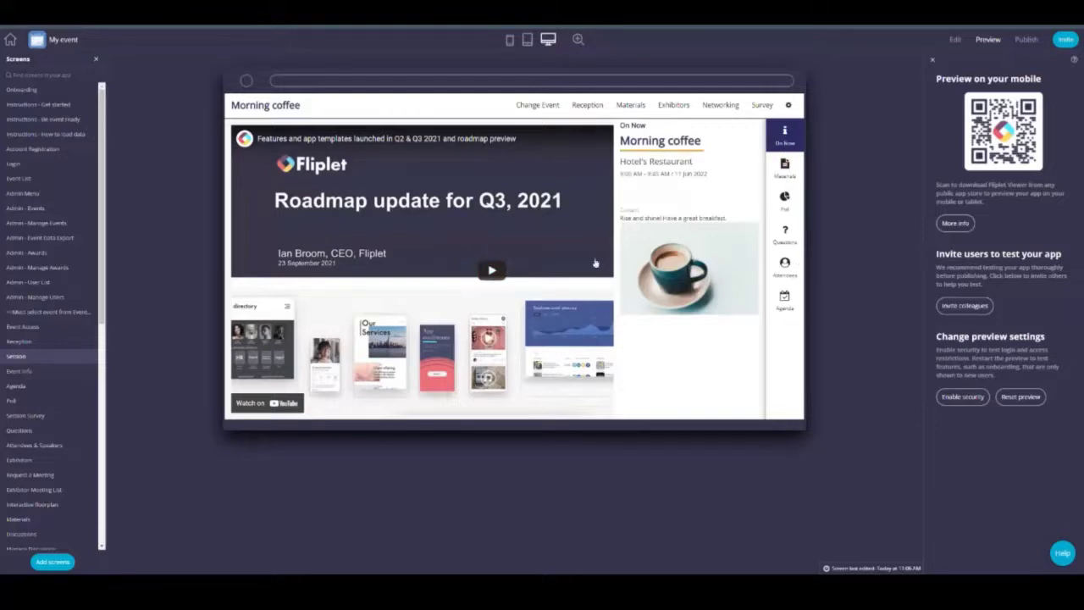
Step: Preview the EM - Manage Agenda form at phone size, then go back
scroll(51, 339, "down", 10)
left_click(34, 377)
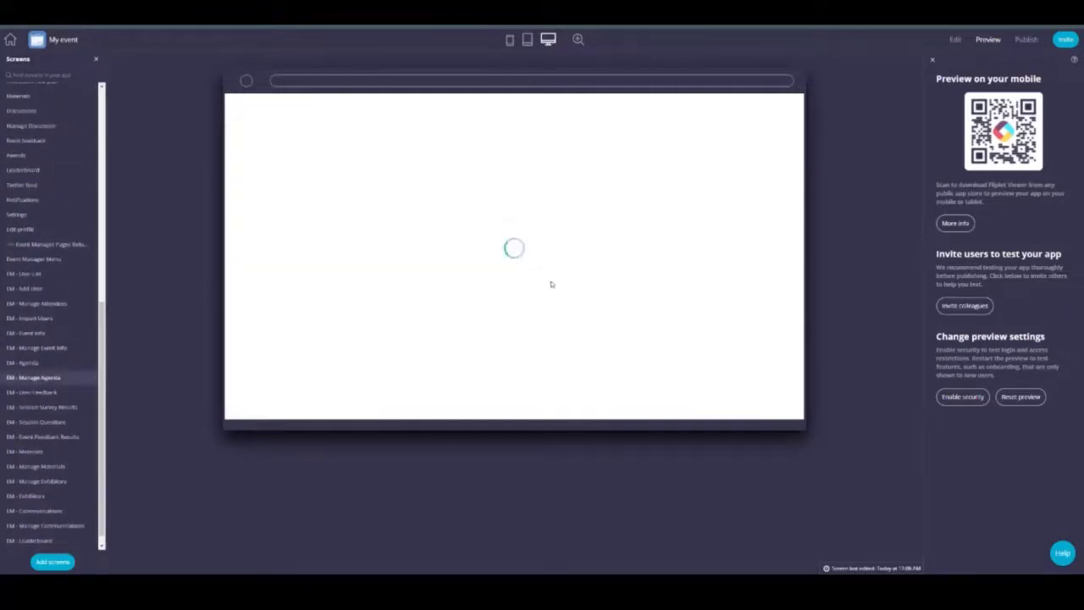
left_click(509, 39)
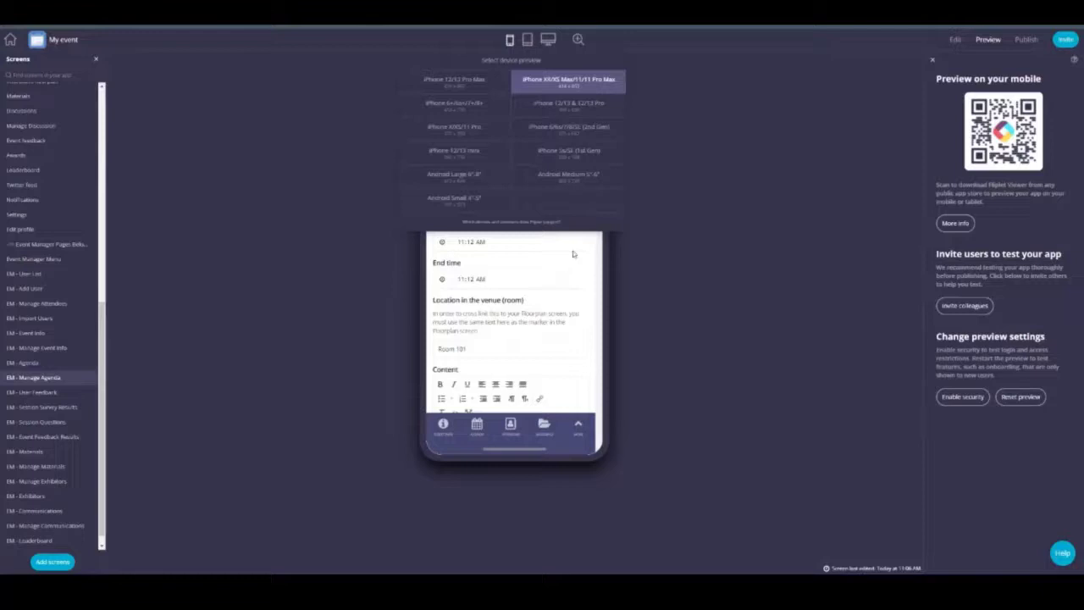
left_click(559, 247)
scroll(549, 271, "down", 10)
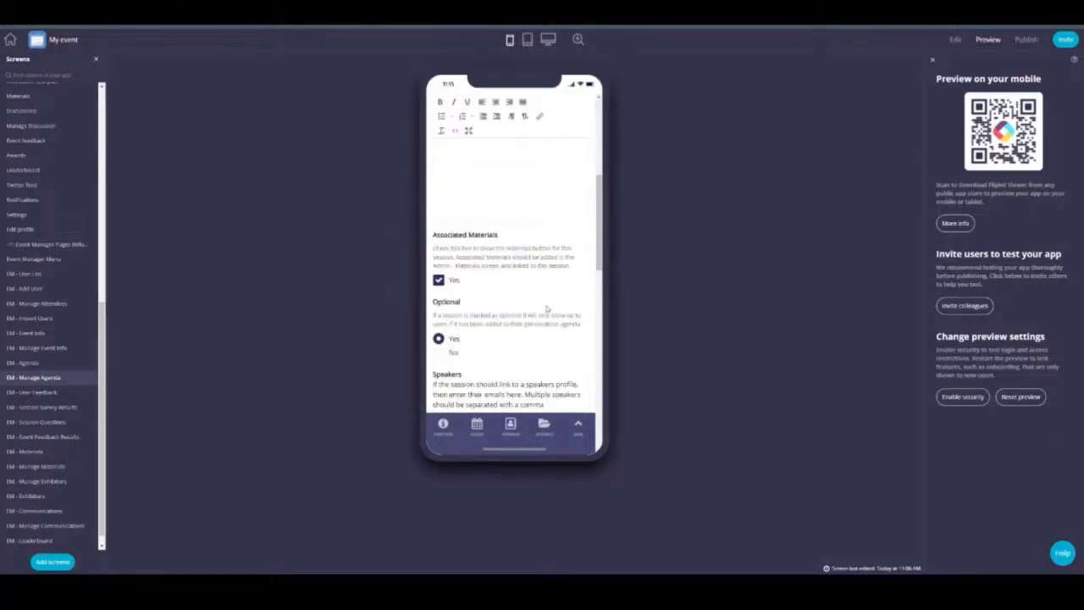
scroll(547, 309, "down", 3)
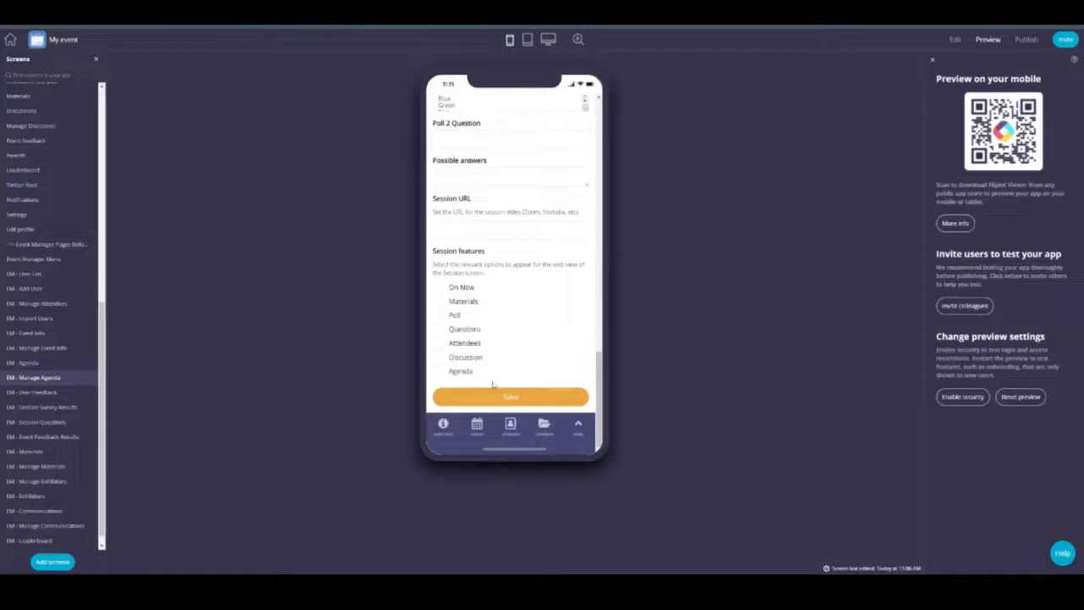
scroll(449, 127, "up", 10)
scroll(450, 127, "up", 3)
left_click(447, 109)
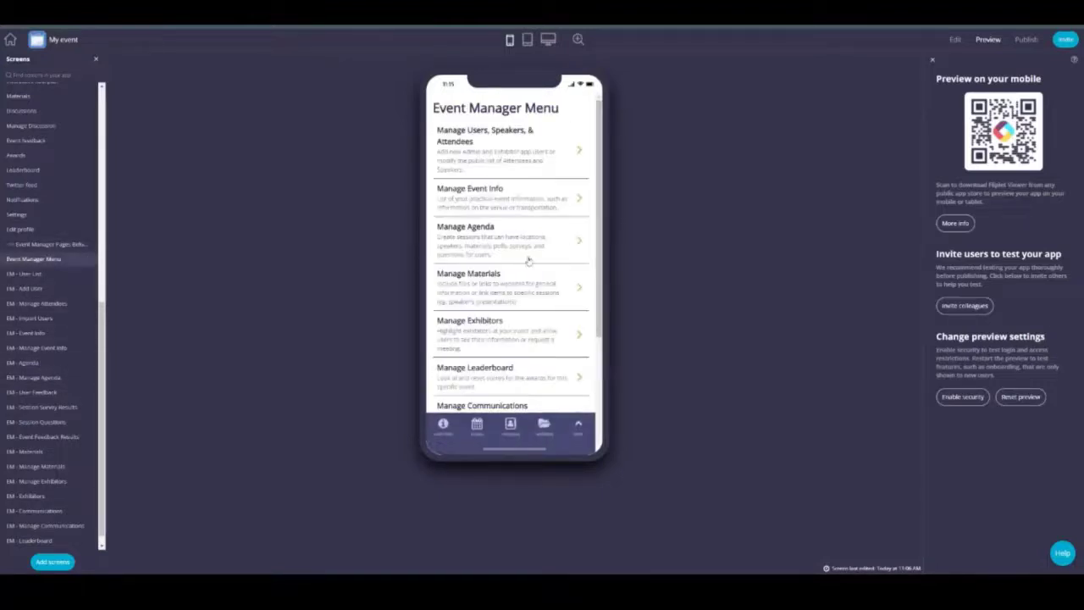
left_click(508, 284)
left_click(551, 263)
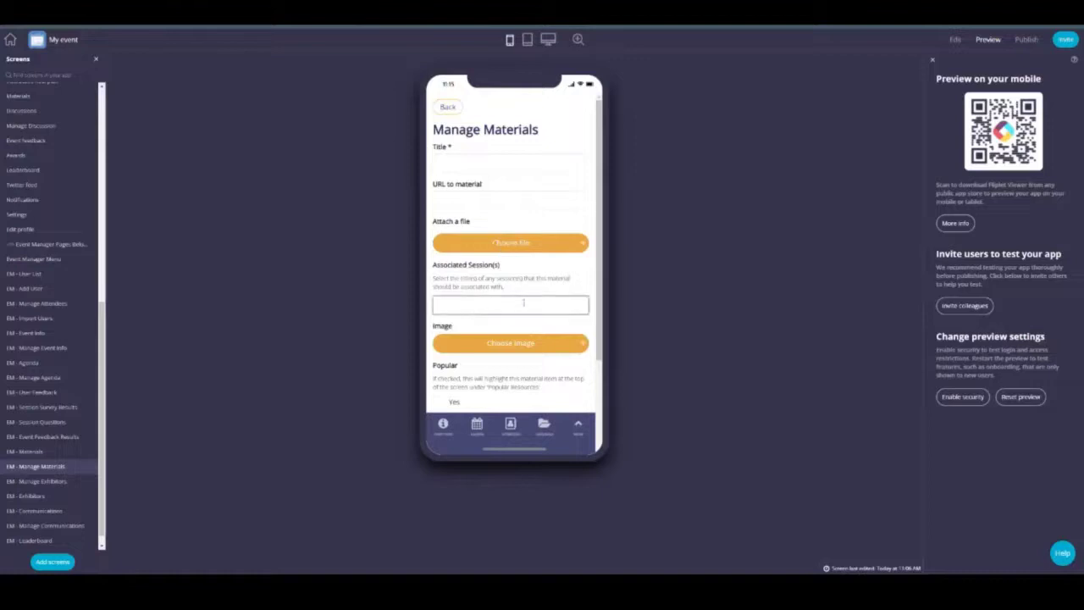
left_click(523, 302)
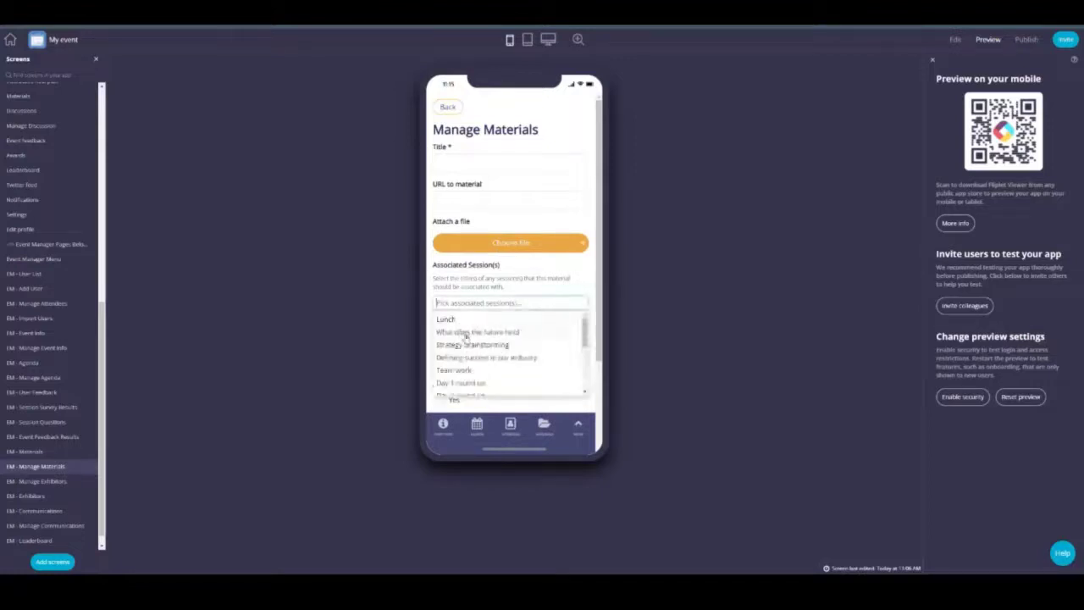
left_click(468, 348)
scroll(468, 349, "down", 3)
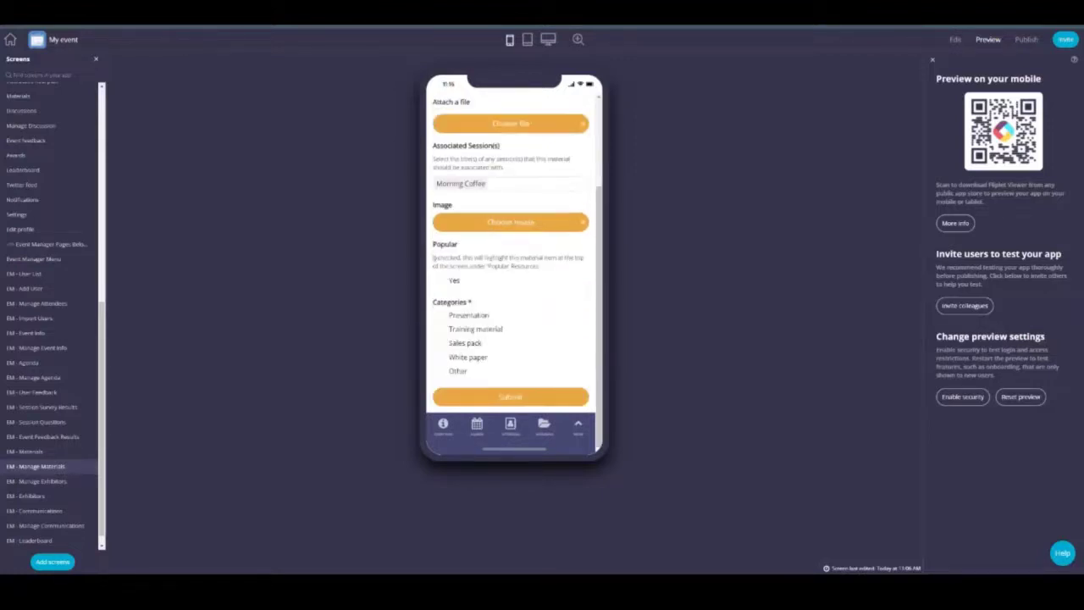
left_click(439, 281)
scroll(37, 262, "up", 3)
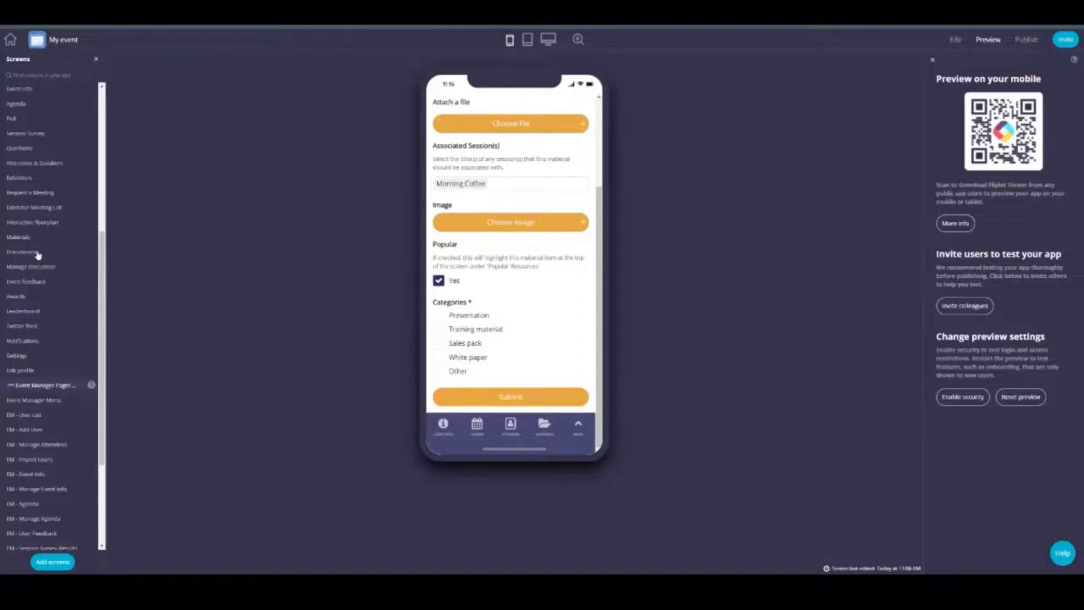
left_click(33, 238)
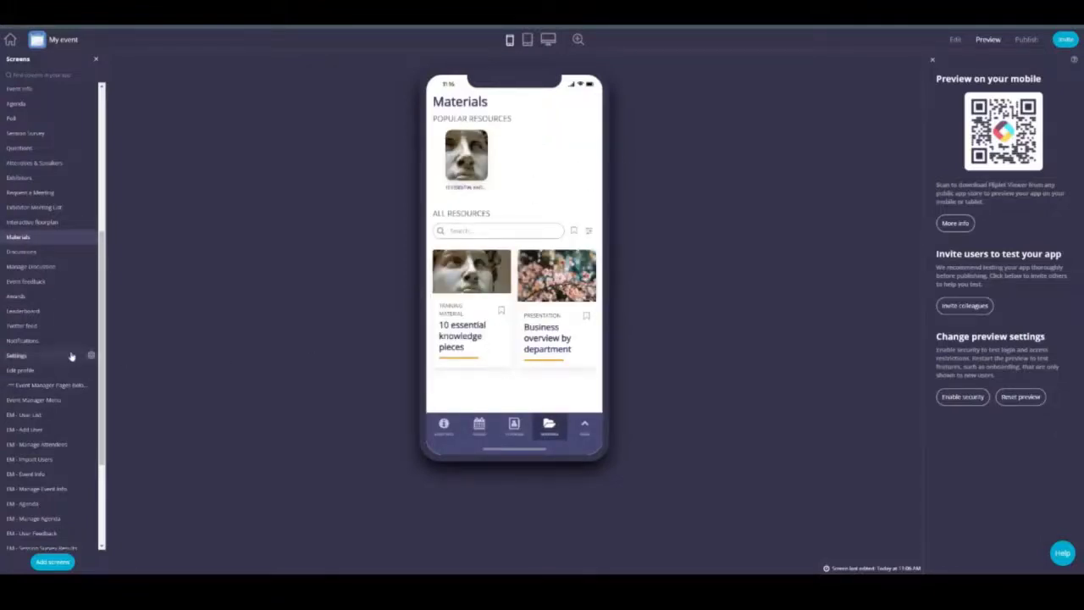
scroll(51, 355, "down", 3)
left_click(38, 258)
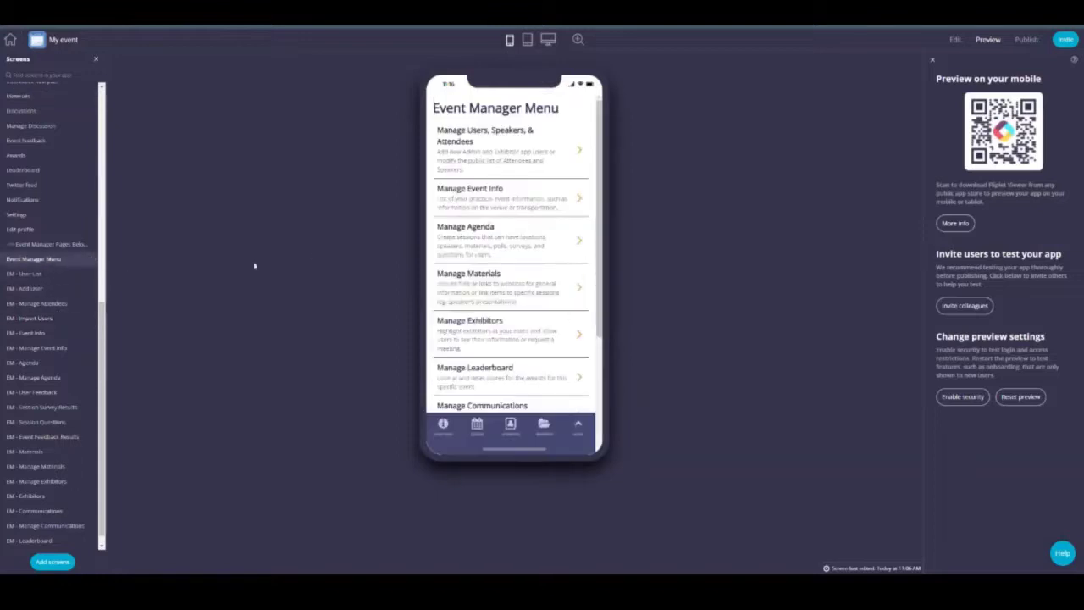
Step: Open a user from All Users and tick Attendee alongside Speaker in Edit Users
left_click(490, 145)
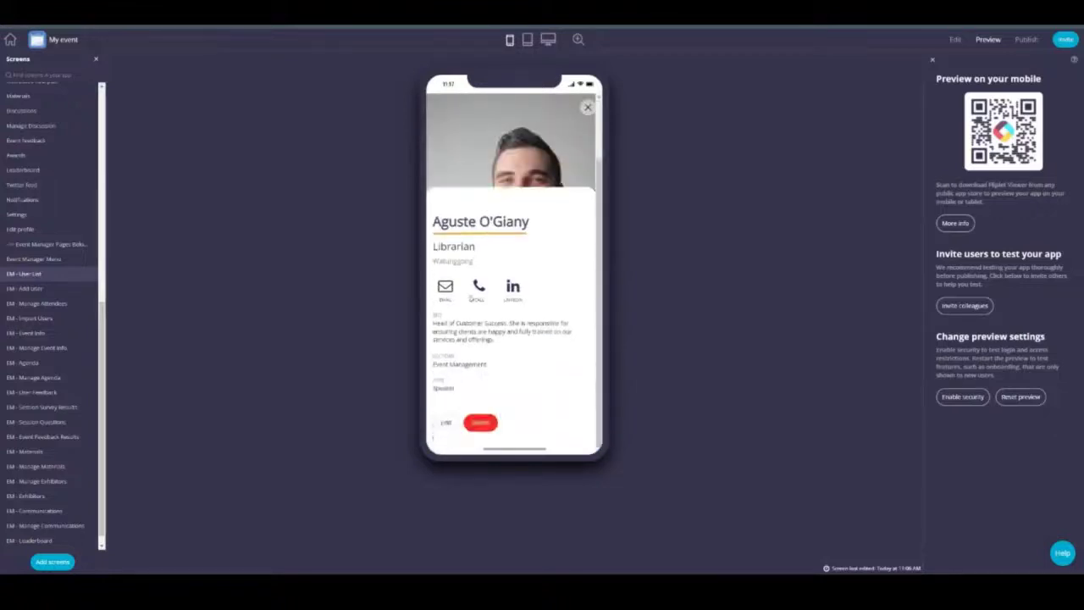
left_click(446, 421)
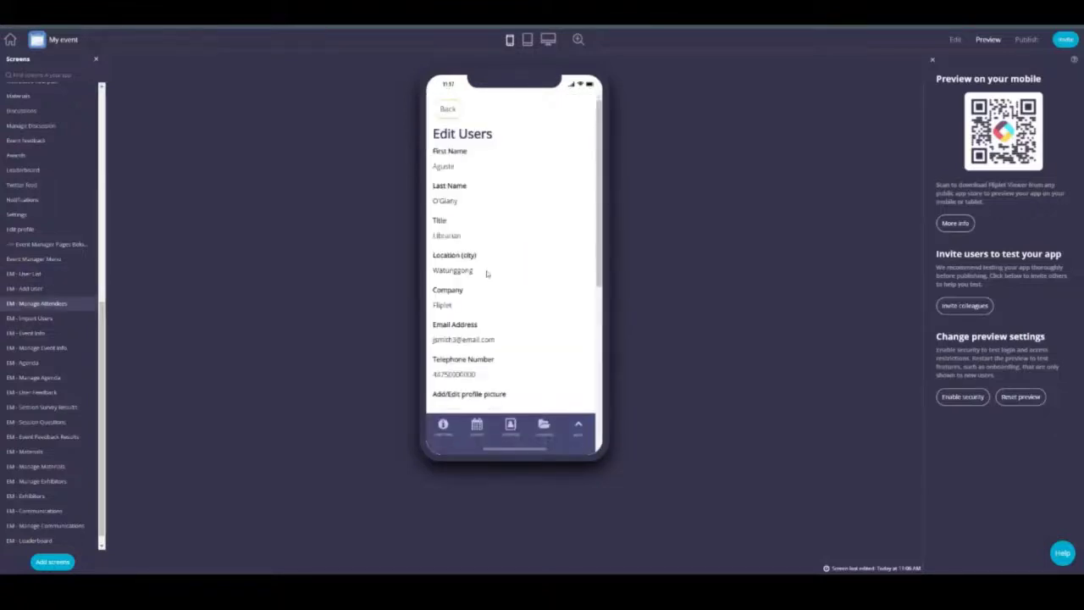
left_click_drag(441, 158, 480, 209)
left_click(480, 209)
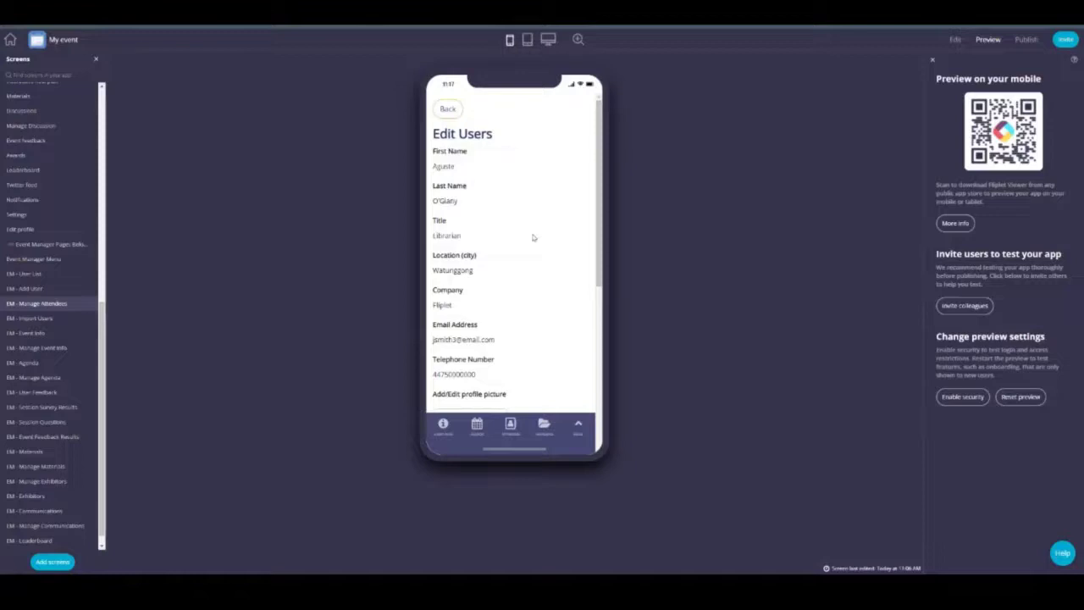
scroll(533, 238, "down", 3)
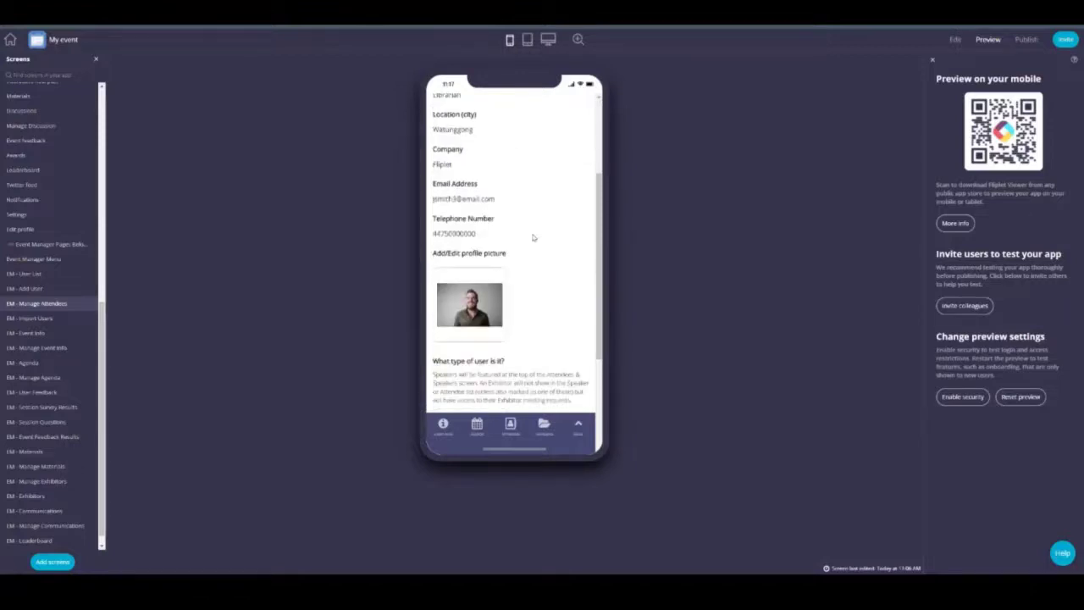
scroll(508, 220, "up", 3)
scroll(479, 236, "down", 3)
scroll(478, 236, "down", 4)
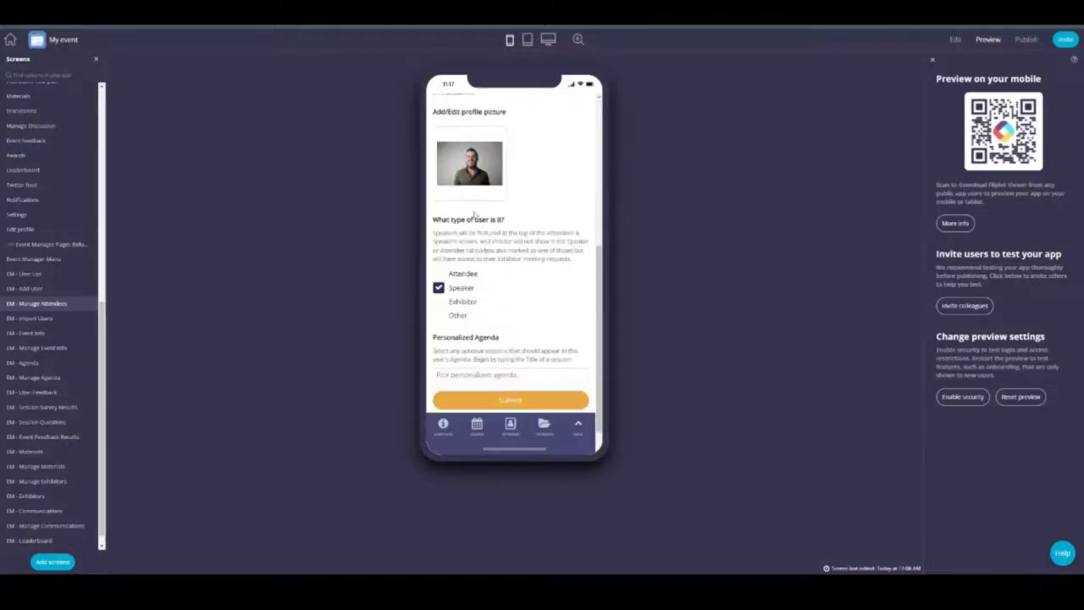
left_click(439, 245)
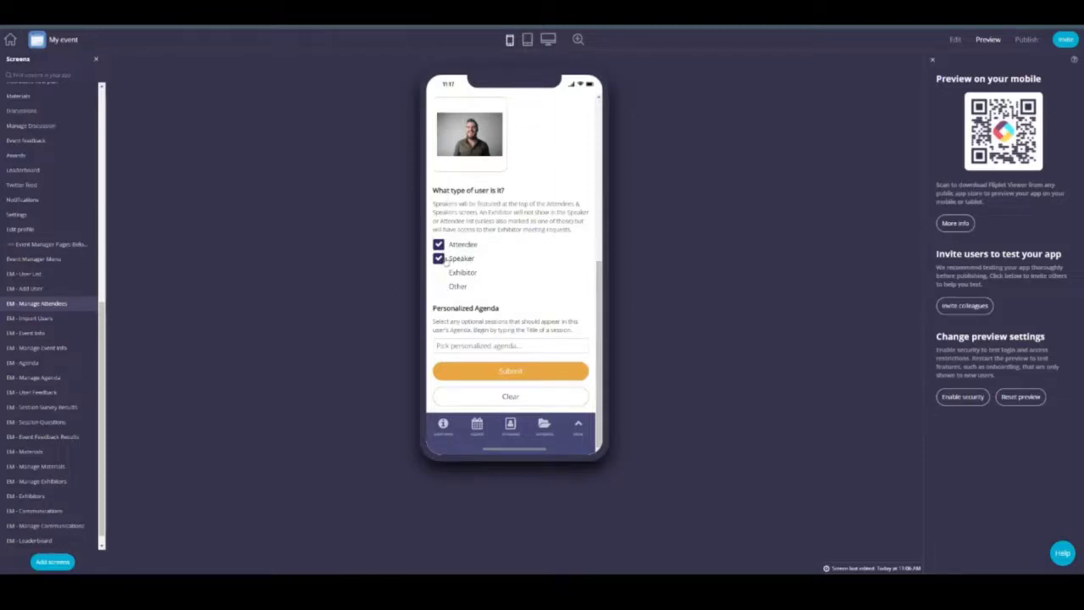
Step: Change the user type from Speaker and Attendee to Other only
left_click(439, 258)
left_click(439, 245)
left_click(439, 286)
Step: Add 'What does the future hold' and 'Defining success in our industry' to the Personalized Agenda
left_click(509, 347)
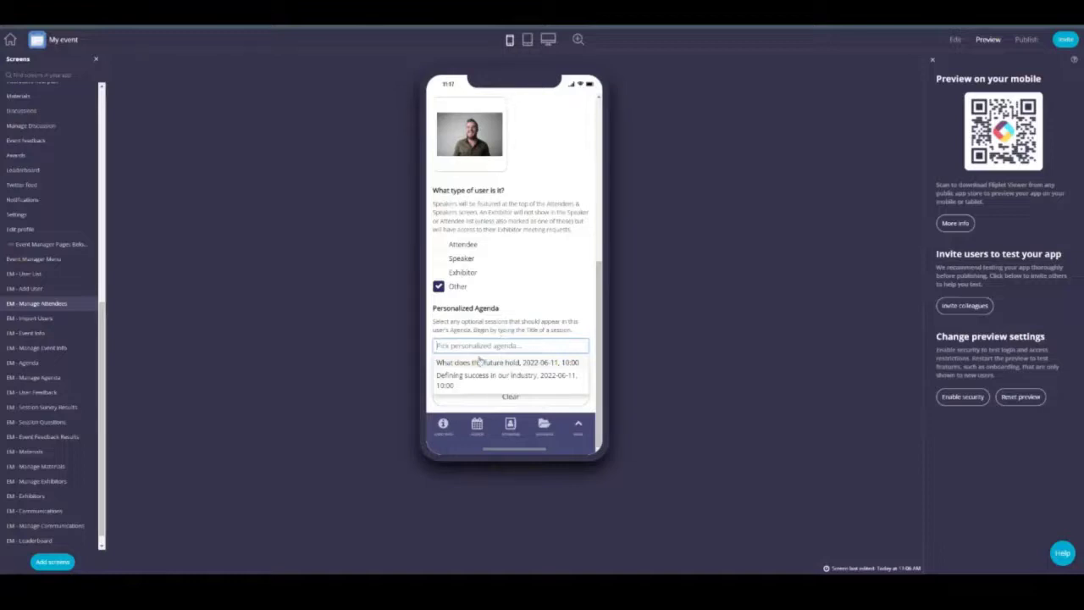
left_click(476, 364)
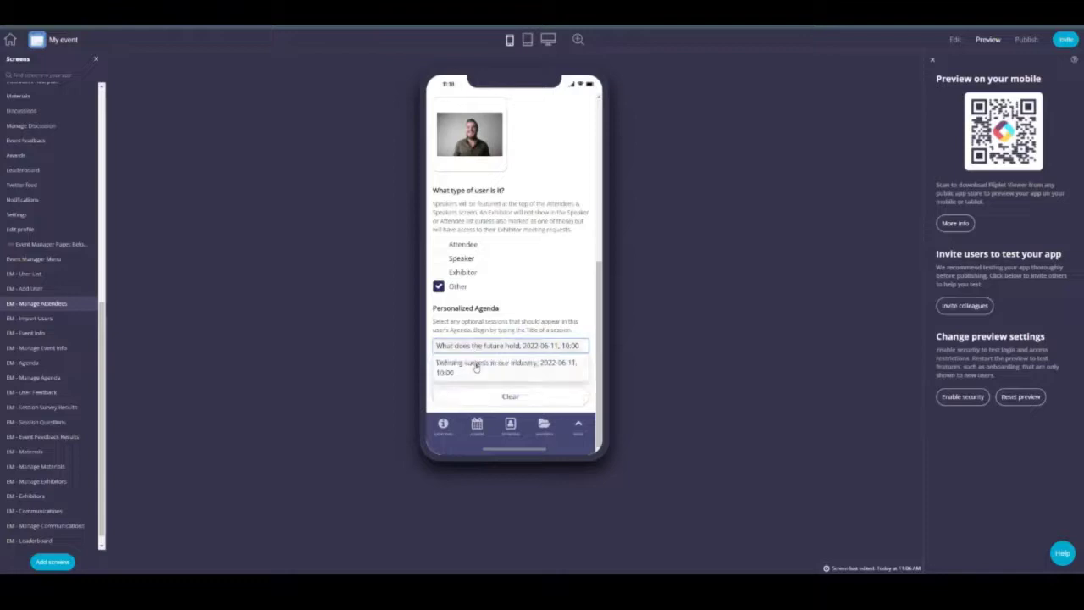
left_click(539, 364)
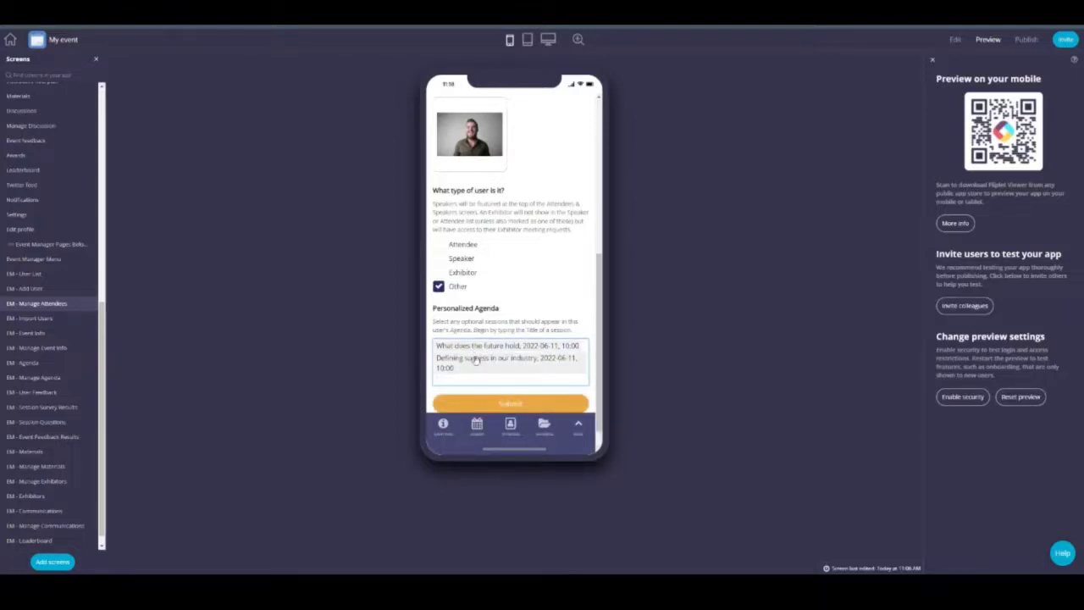
scroll(474, 365, "down", 1)
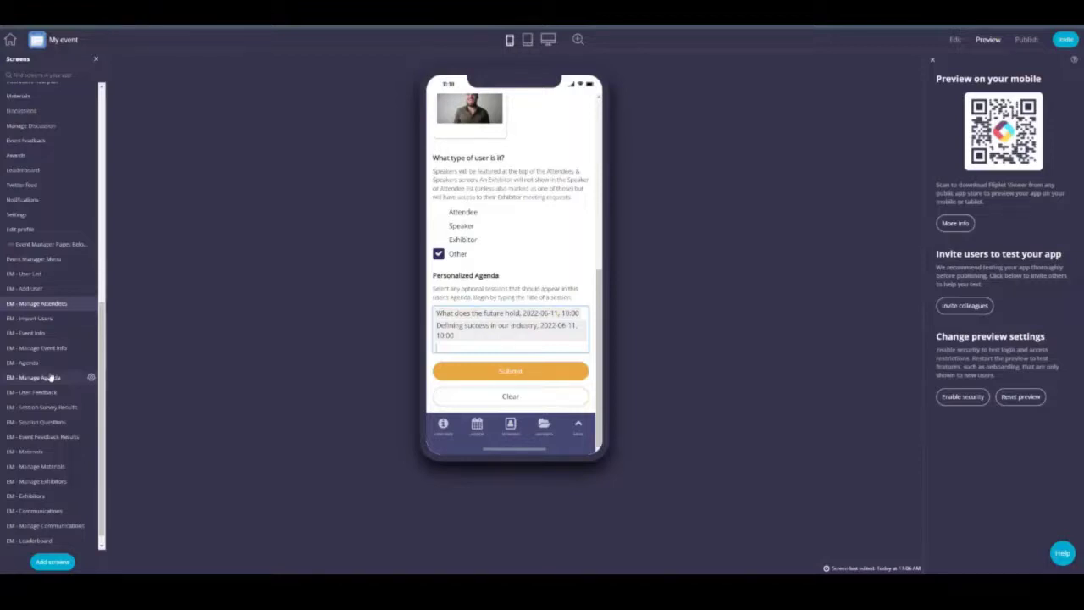
Step: Open the exhibitors management screen from the Event Manager Menu
left_click(33, 259)
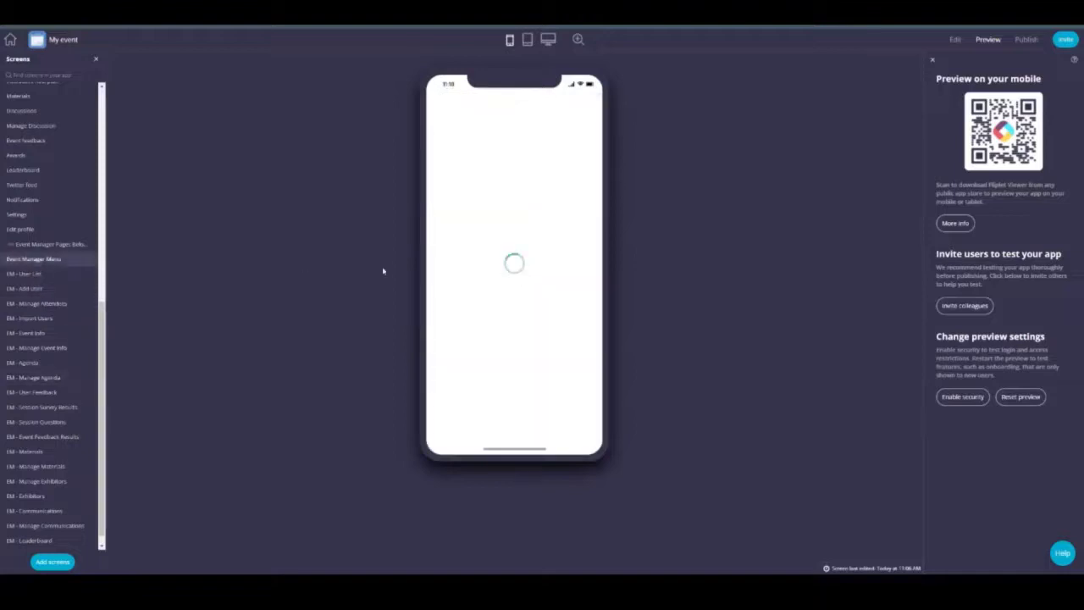
left_click(498, 335)
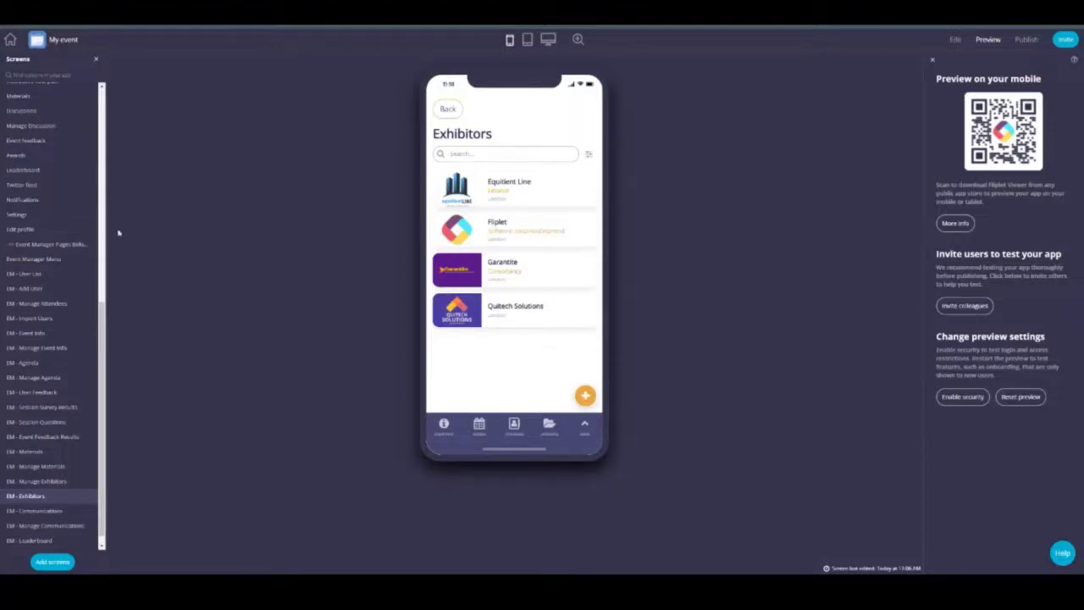
scroll(29, 289, "up", 3)
Step: Preview Fliplet's exhibitor profile and meeting request form, then load EM - Exhibitors
left_click(22, 179)
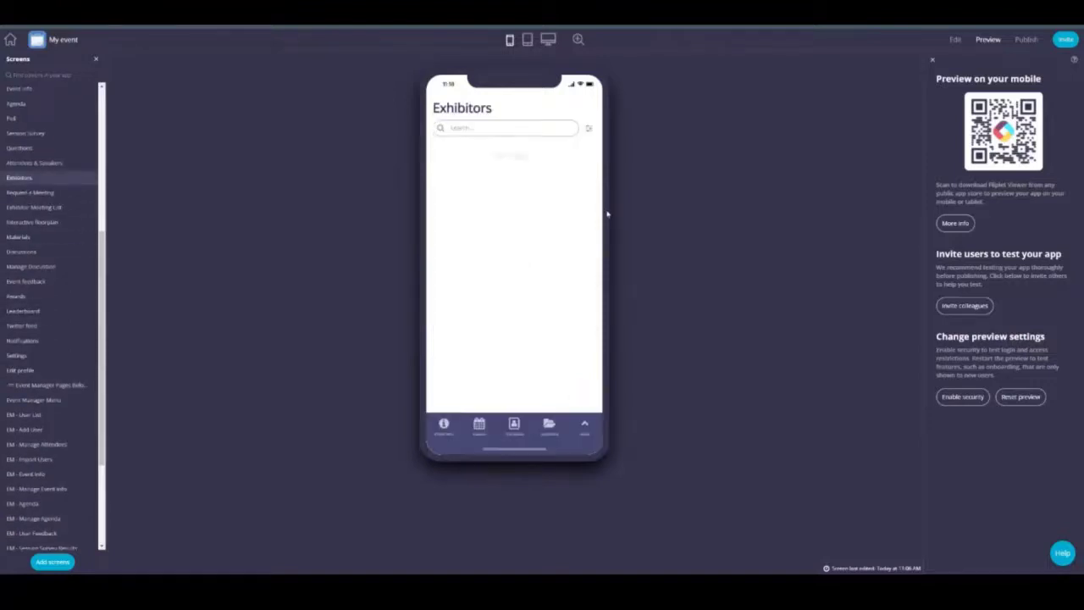
left_click(530, 208)
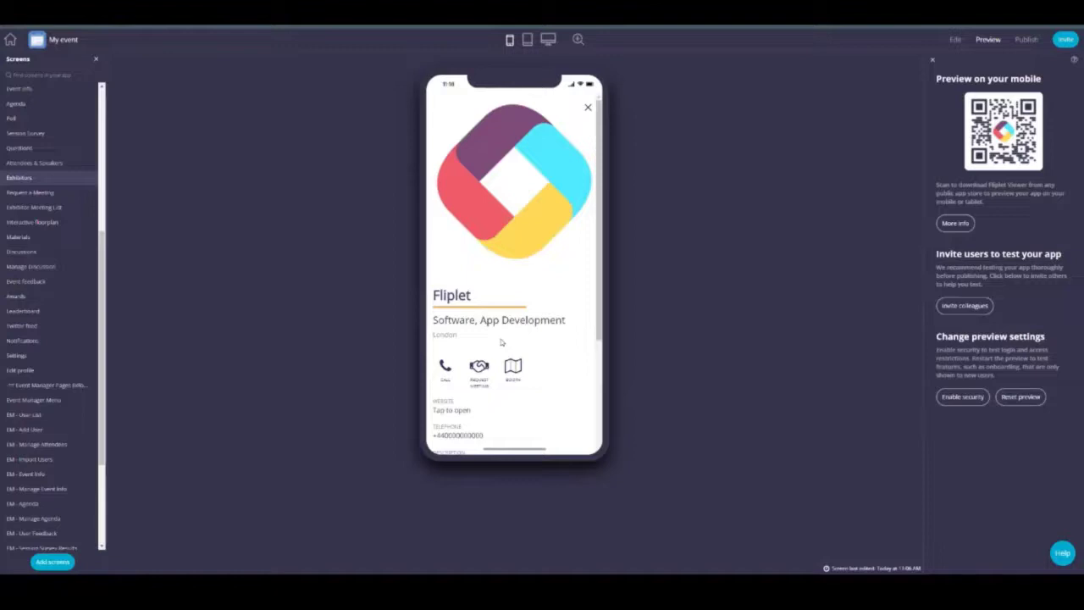
left_click(480, 368)
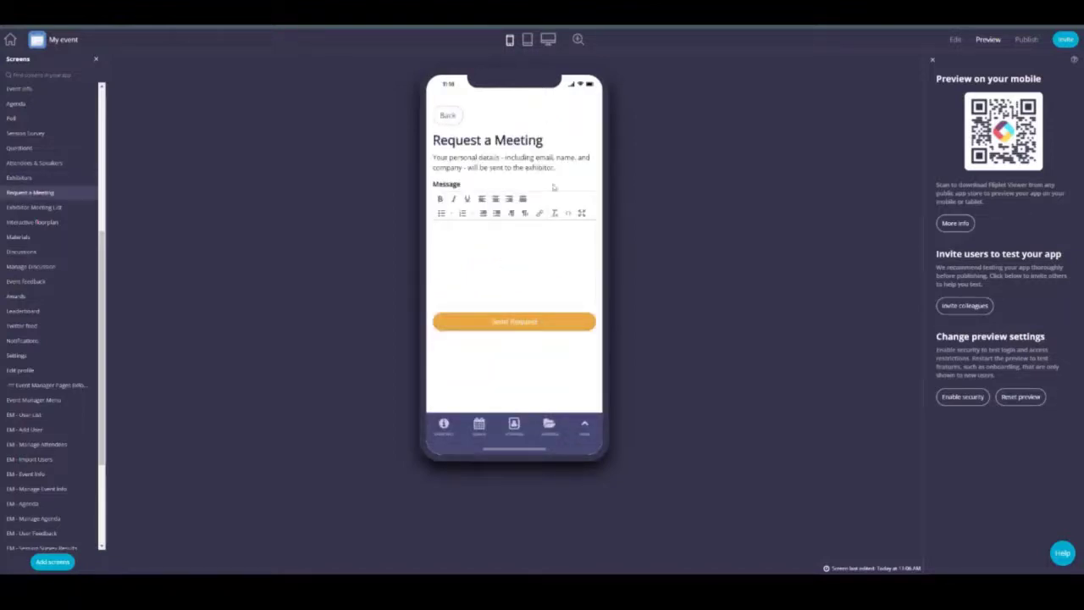
left_click(81, 178)
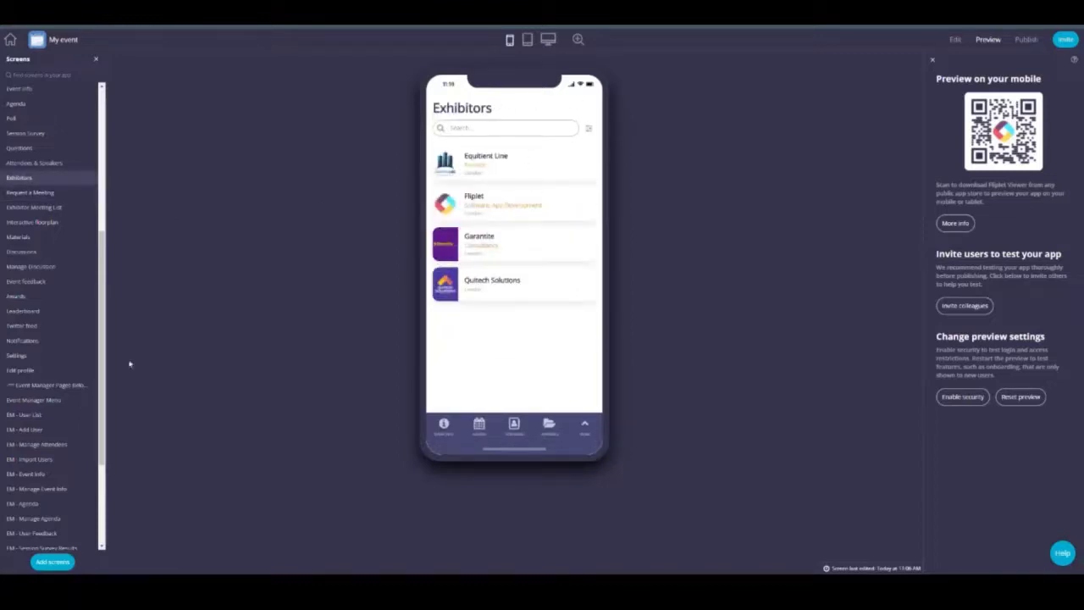
scroll(92, 359, "down", 3)
scroll(42, 466, "down", 1)
left_click(31, 483)
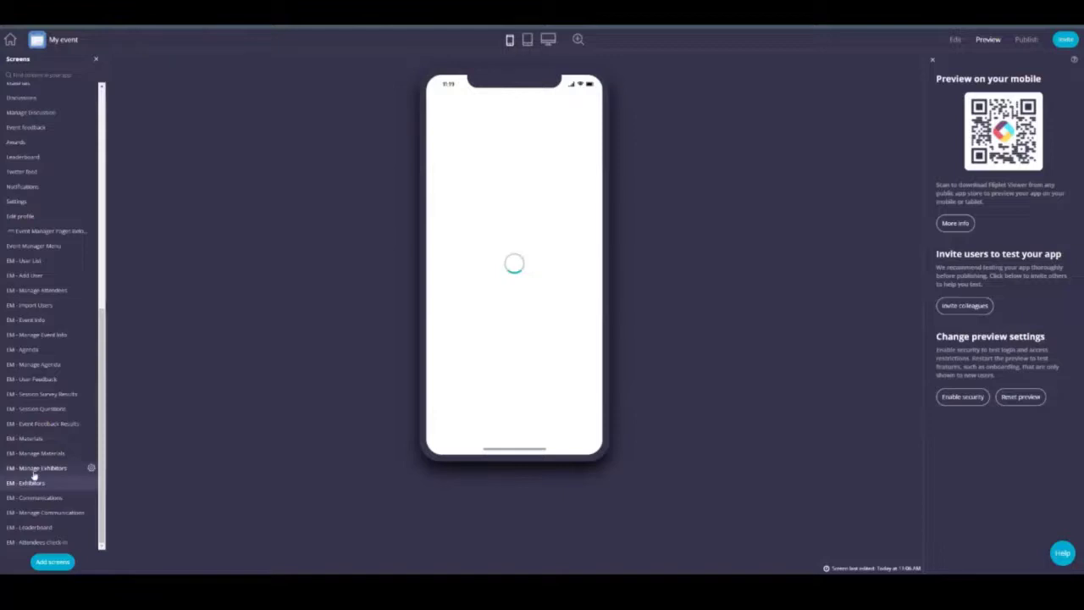
Step: In the EM - Manage Exhibitors form, enter 'Exhibitor - Booth 123' in the Booth field
left_click(34, 470)
scroll(520, 190, "down", 3)
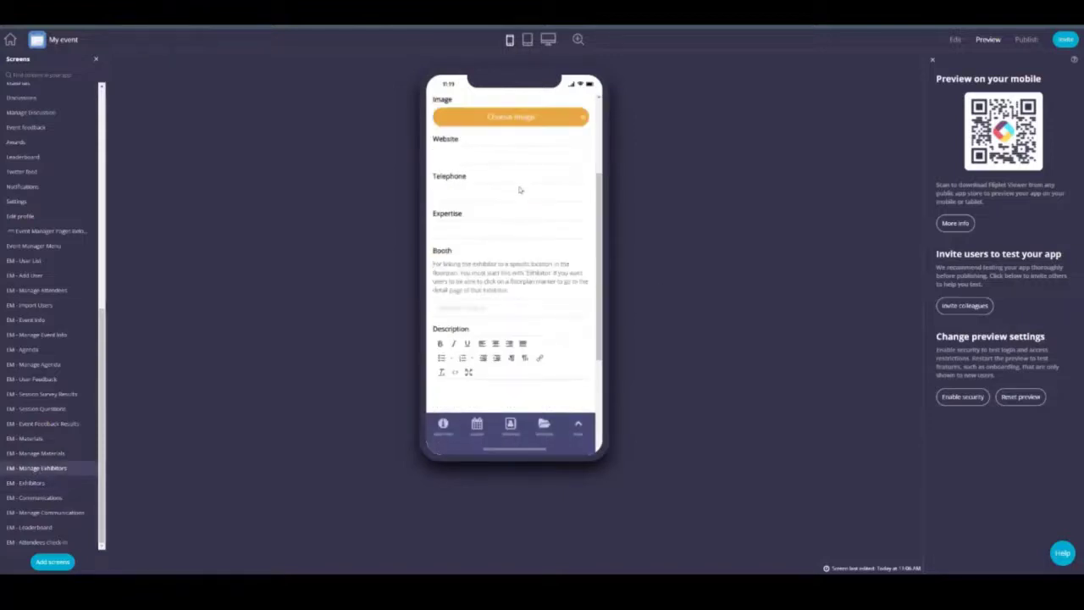
scroll(520, 190, "down", 5)
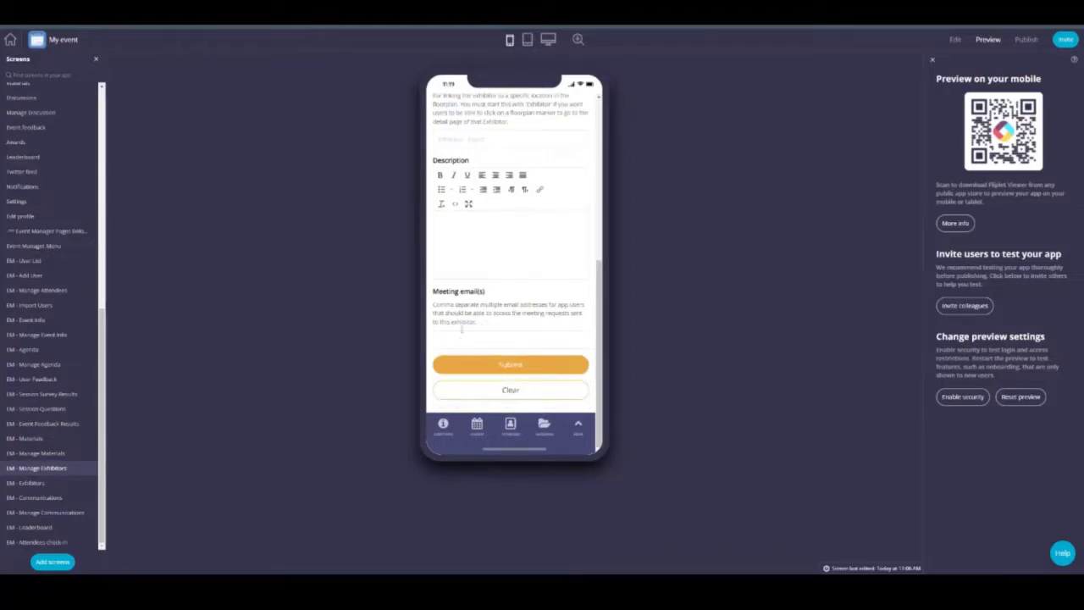
scroll(497, 281, "up", 3)
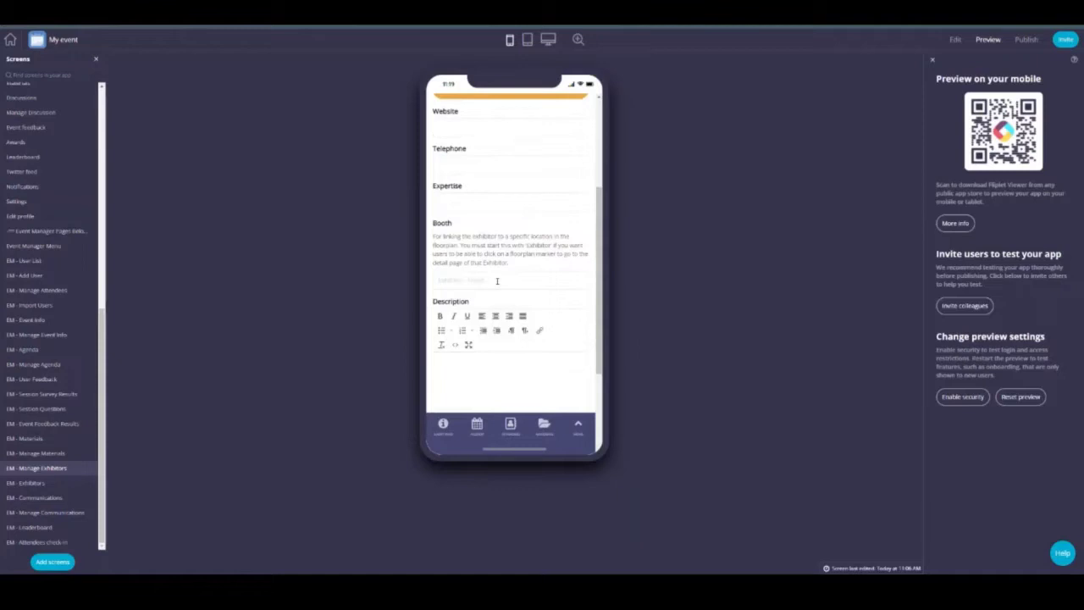
scroll(497, 280, "up", 2)
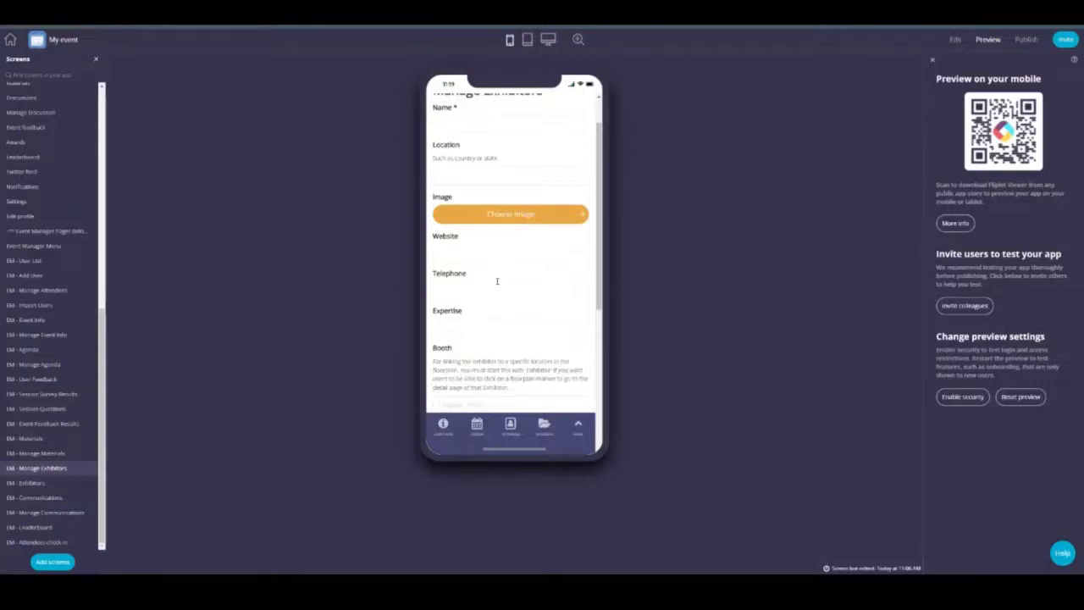
scroll(497, 280, "down", 3)
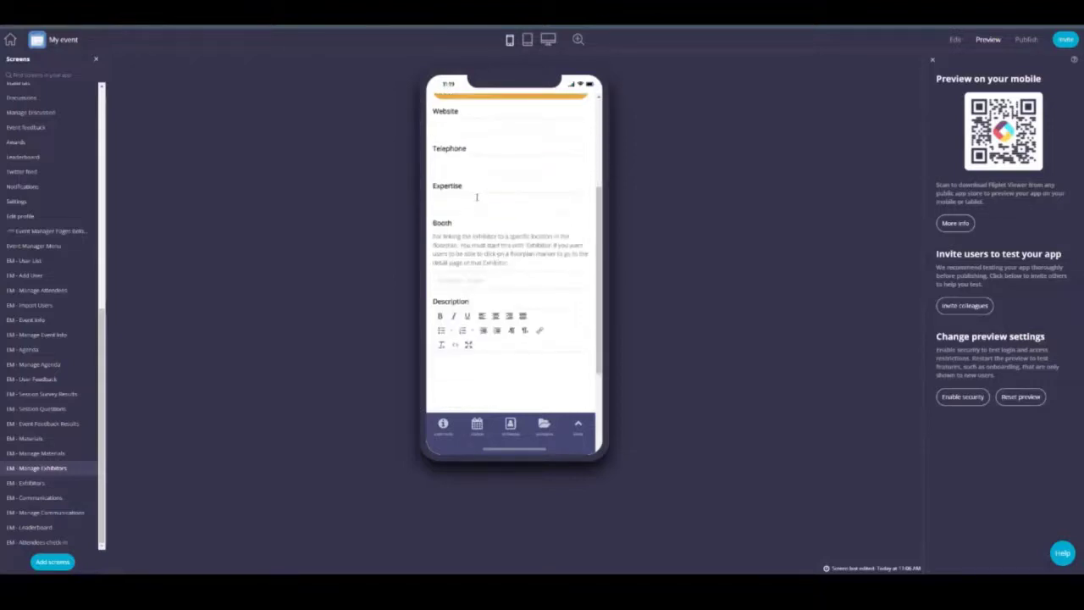
left_click(464, 279)
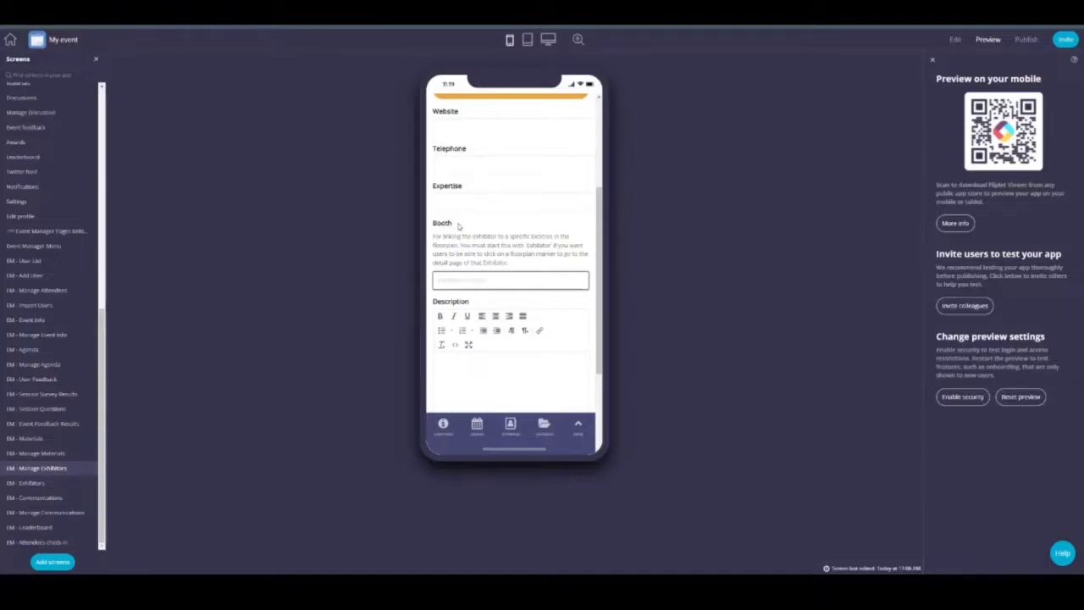
type("Exhibitor - Booth 123")
left_click_drag(508, 280, 437, 280)
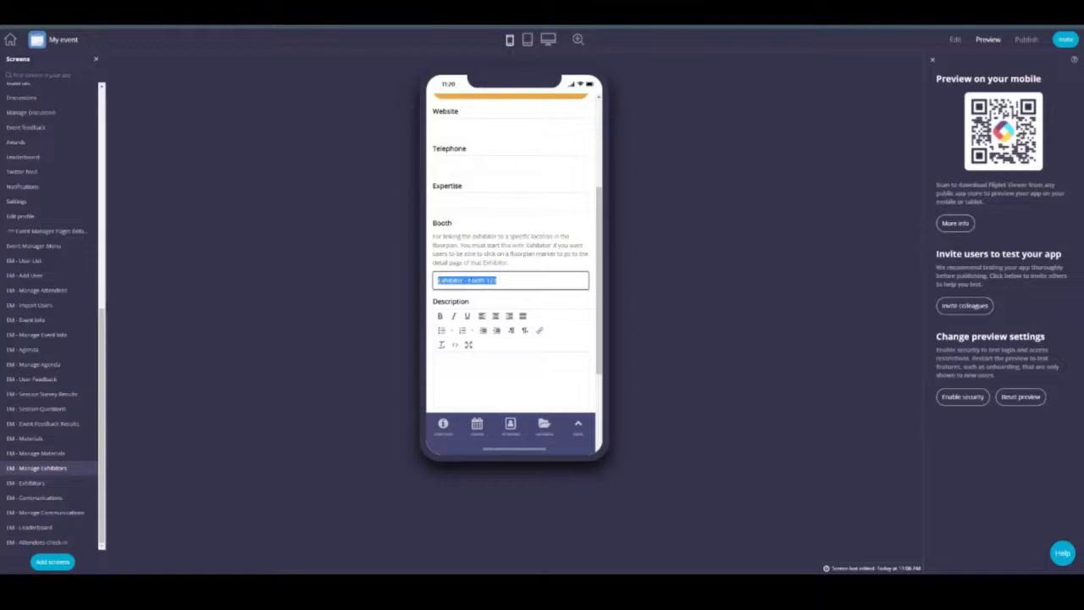
scroll(90, 216, "up", 3)
scroll(277, 243, "down", 3)
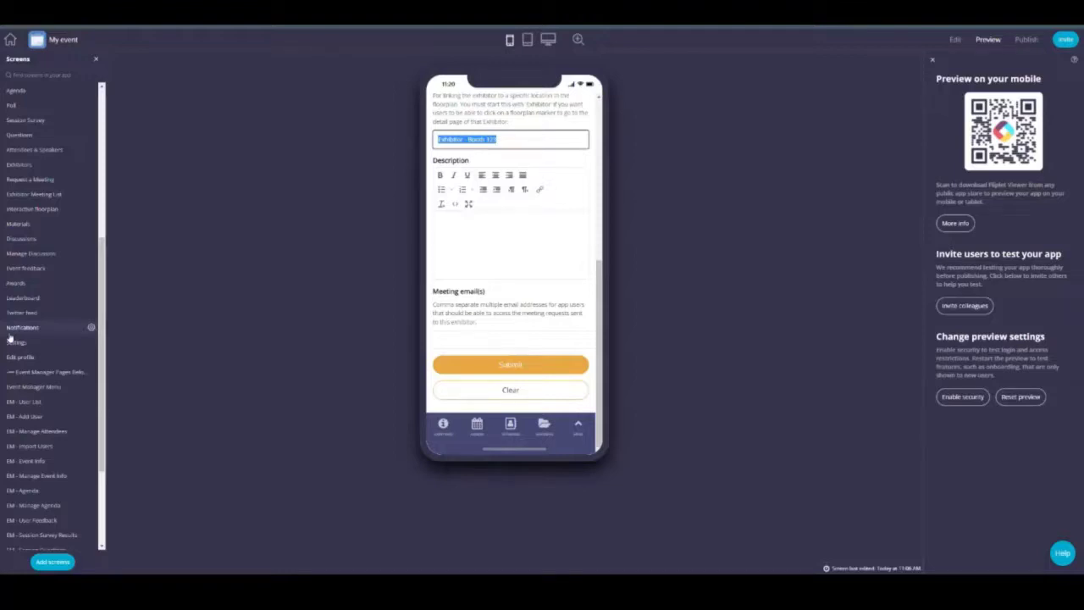
Step: Go to the Event Manager Menu and view the Manage Leaderboard top contributors
scroll(10, 337, "down", 3)
left_click(21, 246)
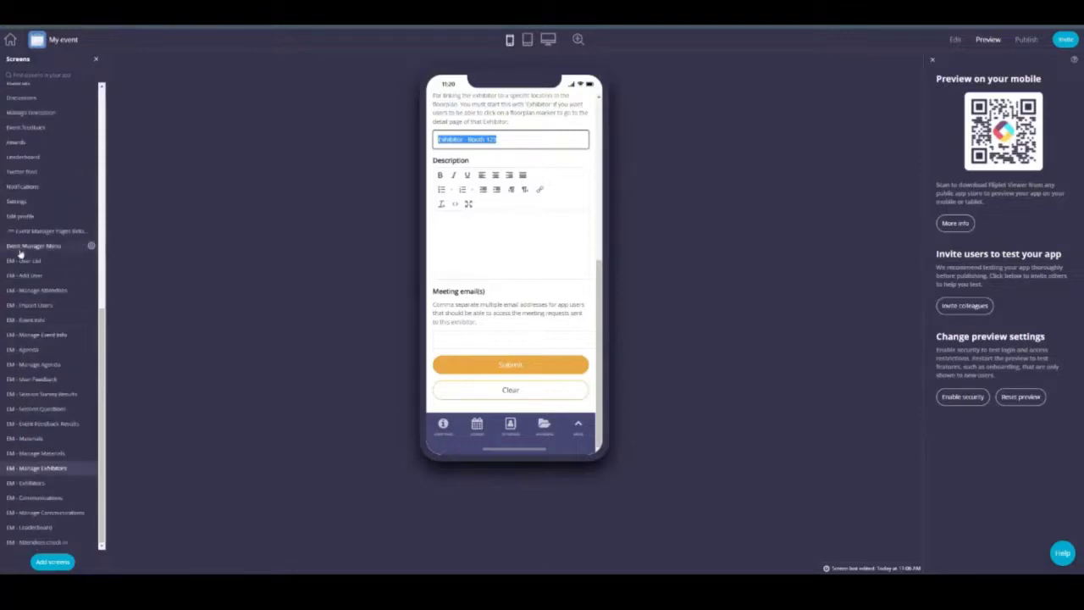
scroll(510, 217, "down", 3)
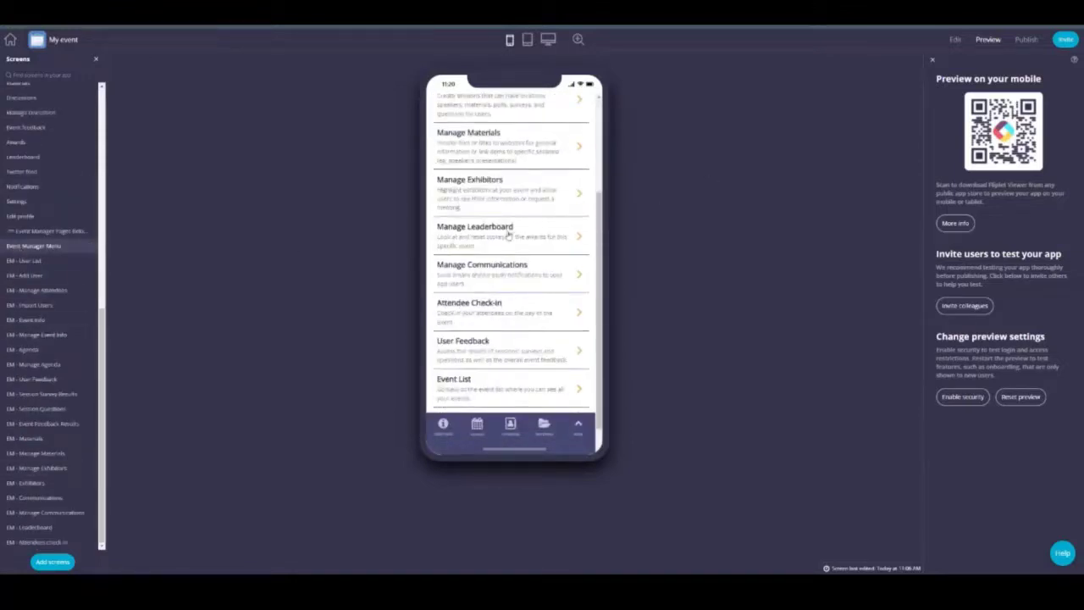
left_click(507, 237)
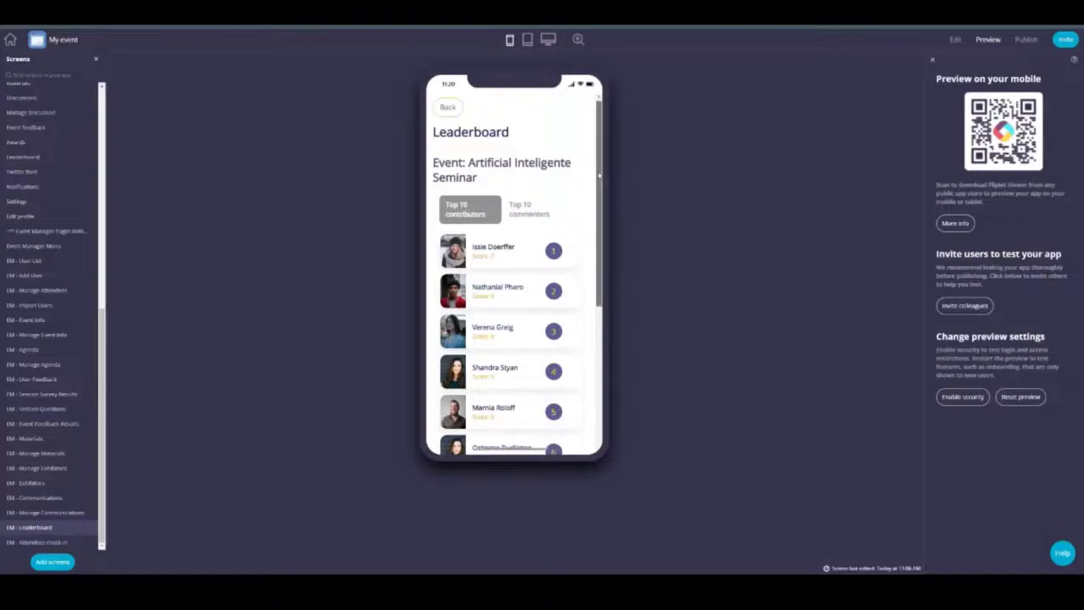
scroll(592, 195, "down", 3)
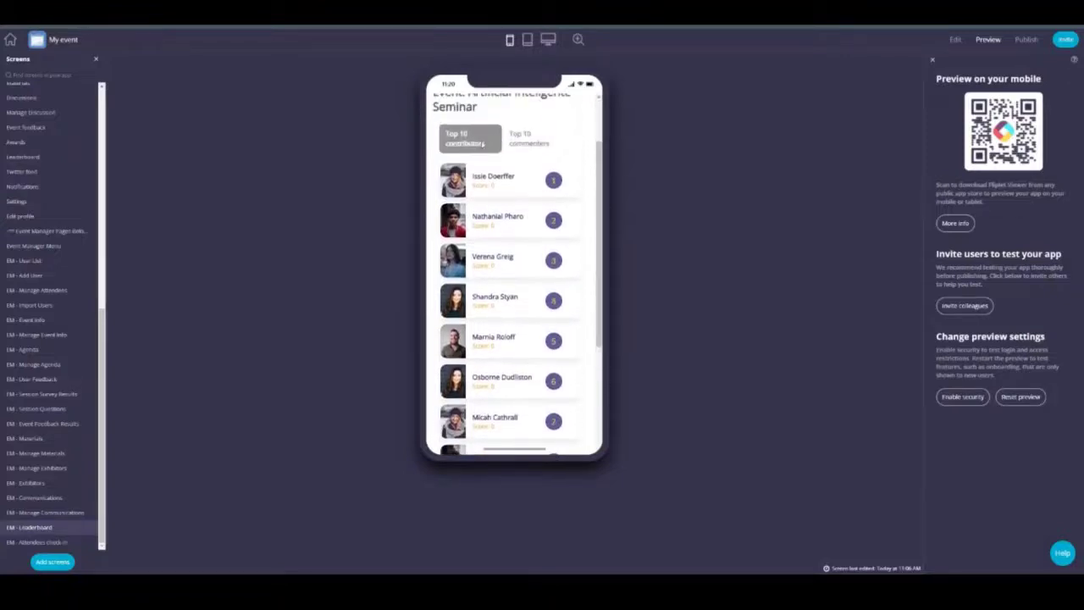
scroll(492, 181, "down", 2)
scroll(508, 195, "up", 4)
Step: Show the Top 10 commenters ranking and reset the leaderboard scores
left_click(525, 214)
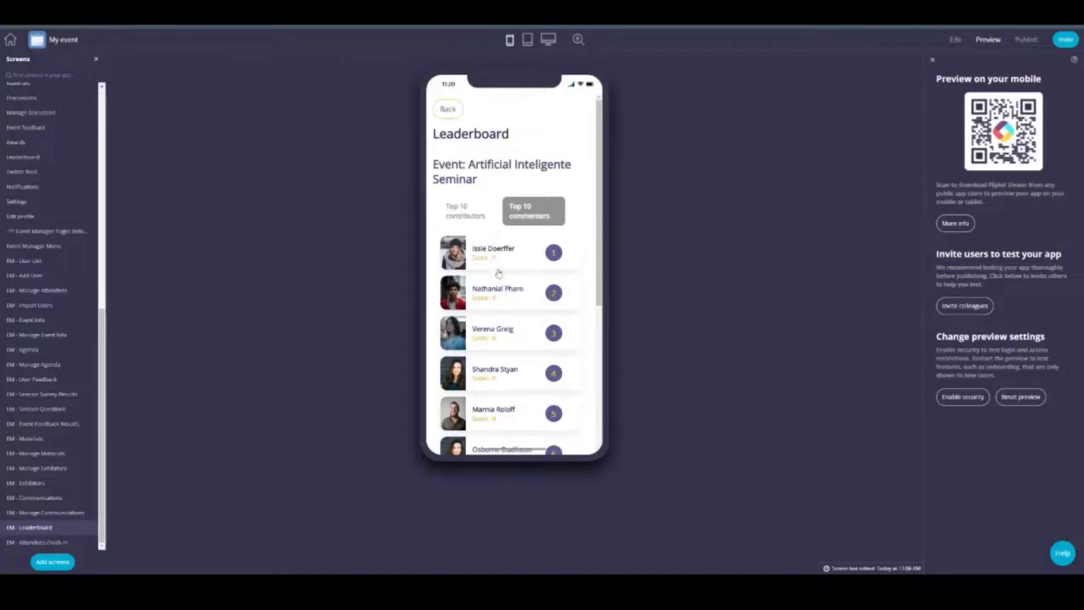
scroll(502, 254, "down", 5)
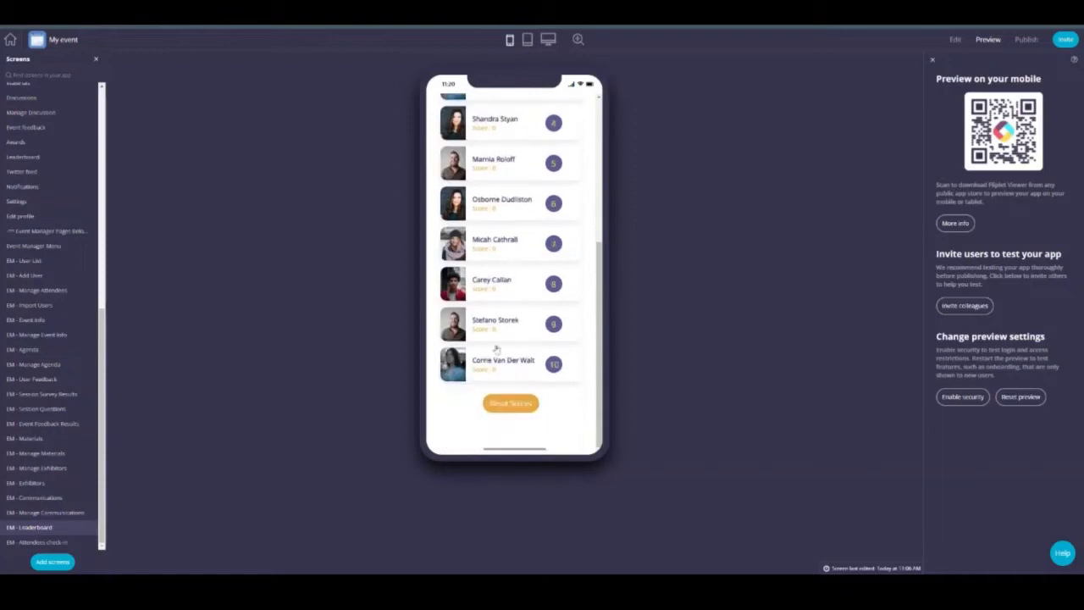
left_click(529, 412)
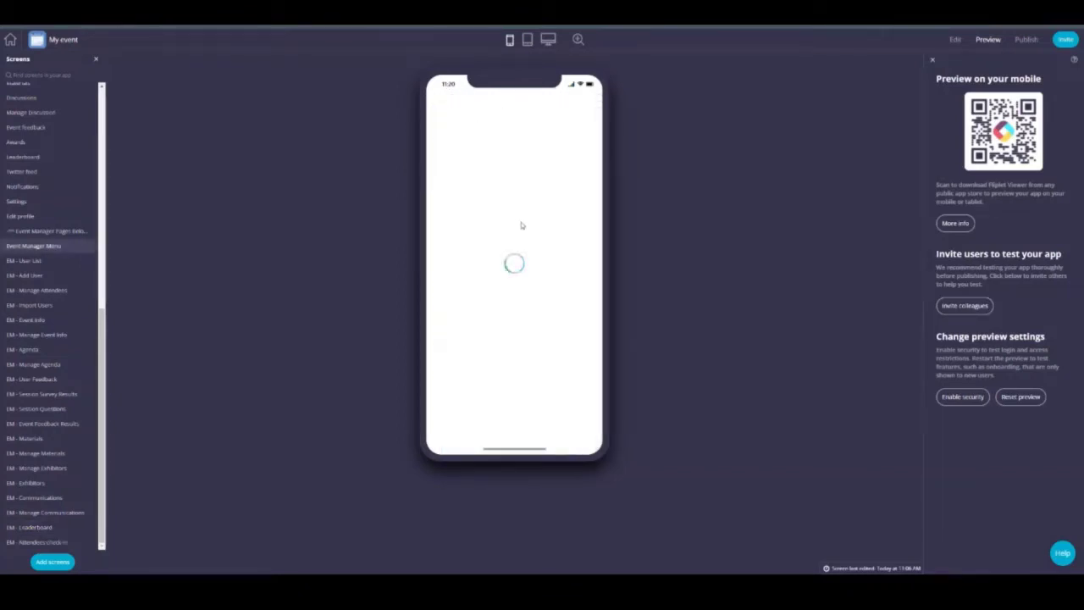
scroll(523, 228, "down", 3)
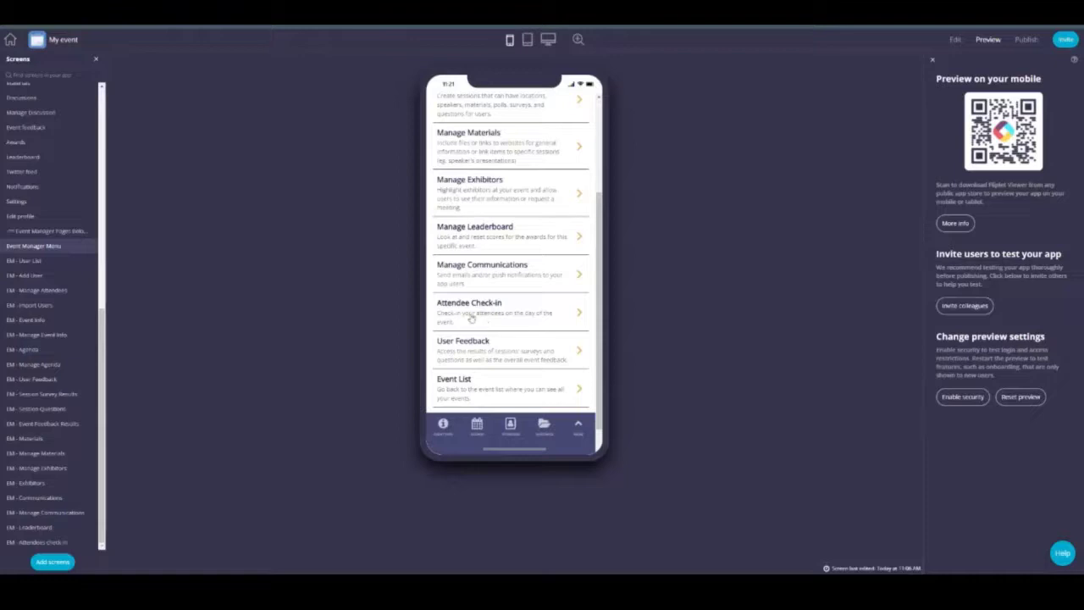
Step: Check in the first attendee on Attendee Check-in, then return to the Event Manager Menu
left_click(470, 315)
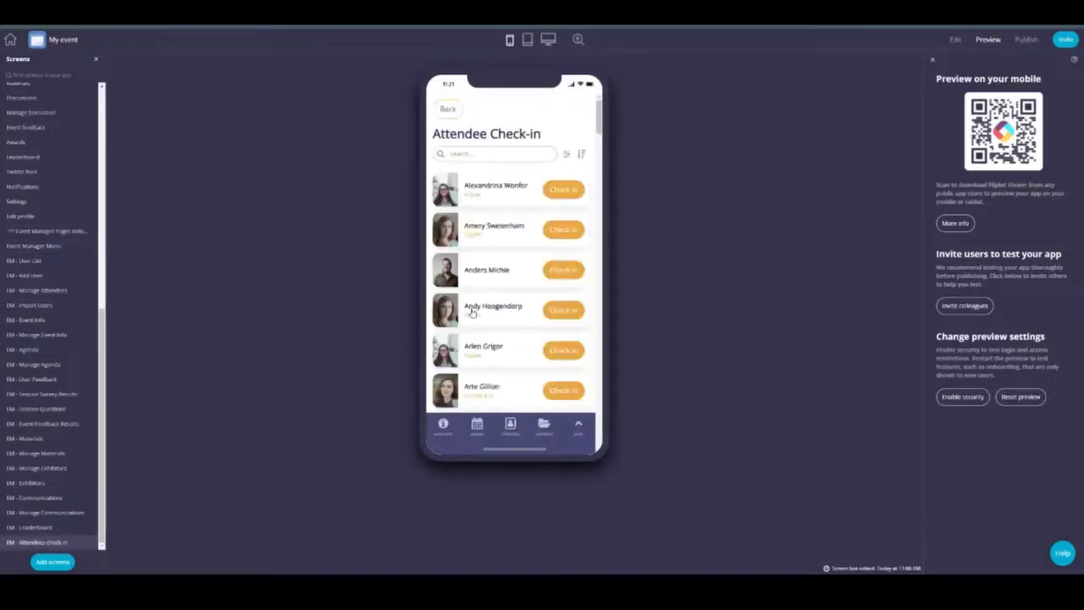
left_click(563, 191)
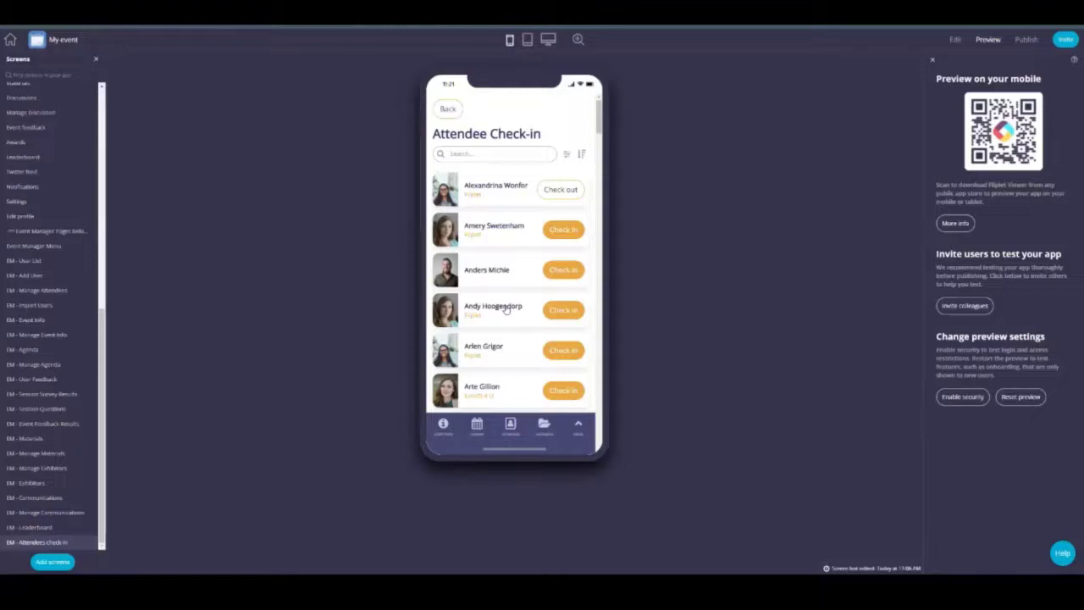
left_click(90, 245)
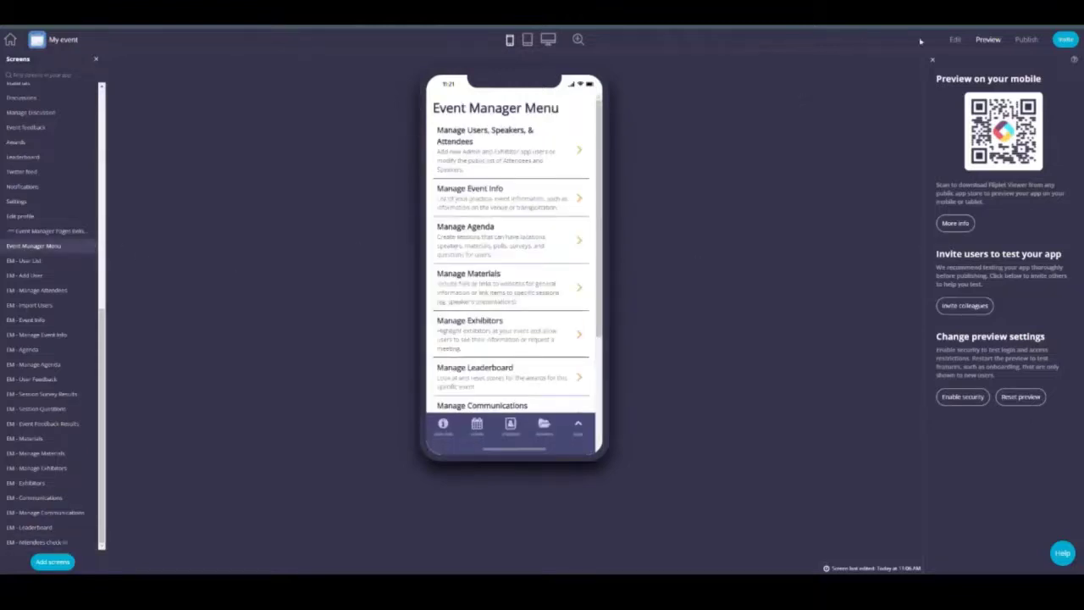
scroll(91, 186, "up", 10)
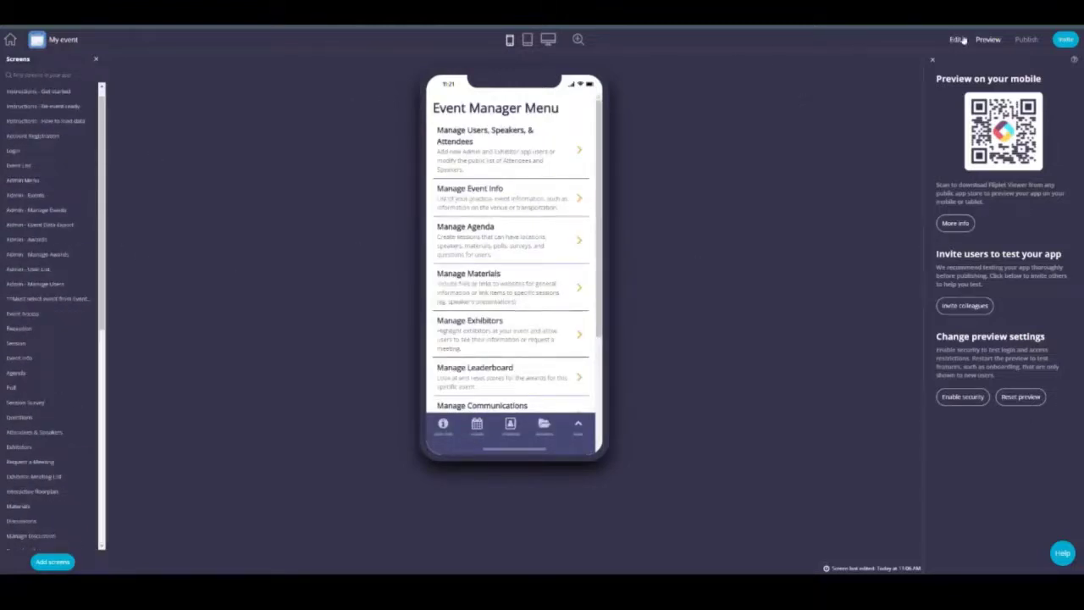
Step: Switch to Edit mode, look through the Poll screen's questions, and open Session Survey
left_click(960, 38)
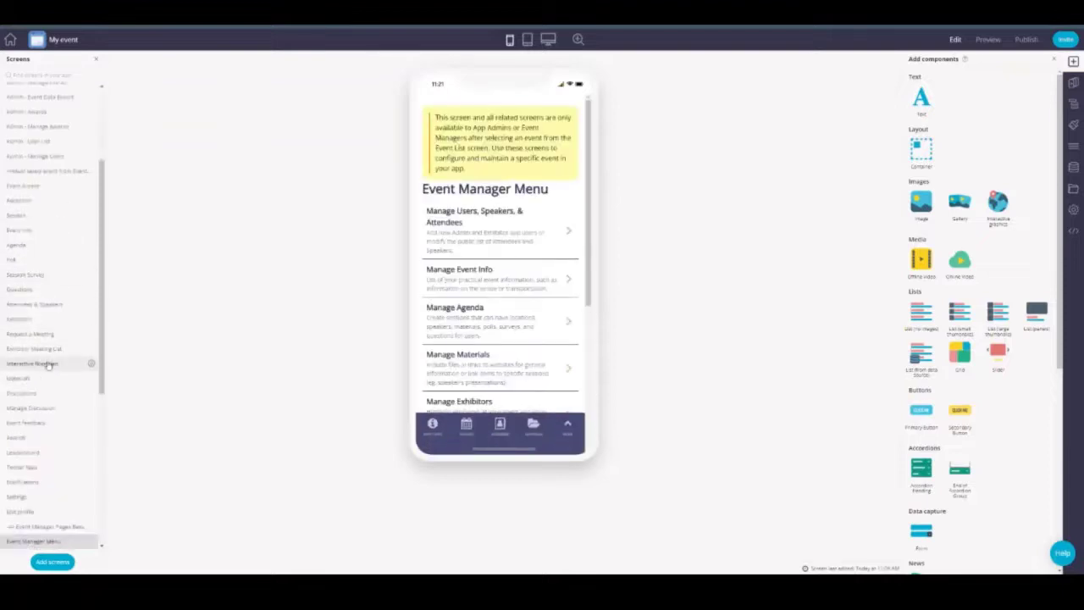
left_click(30, 259)
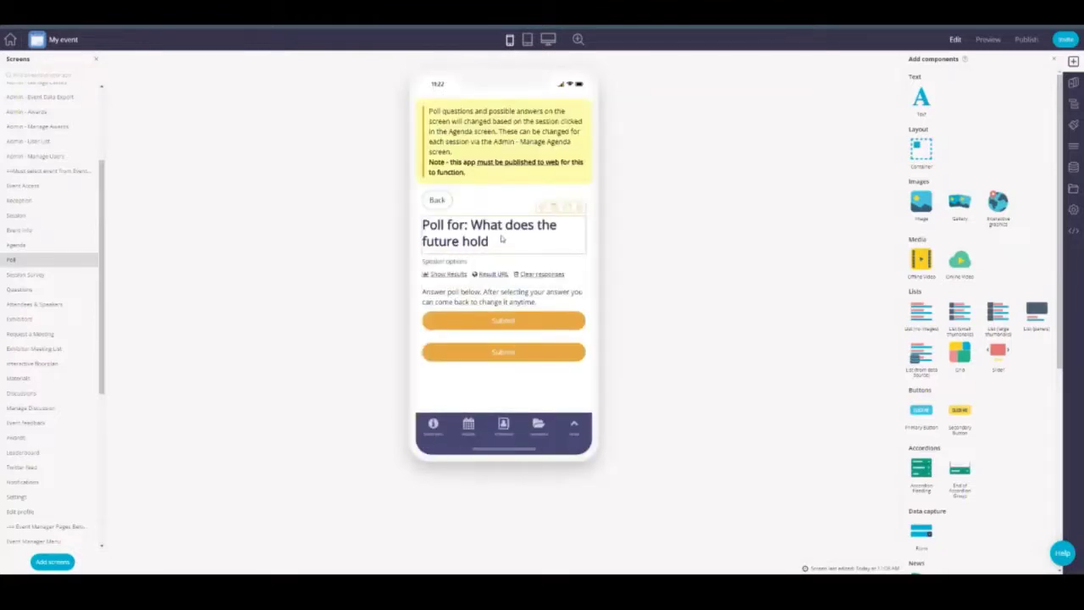
scroll(501, 240, "down", 2)
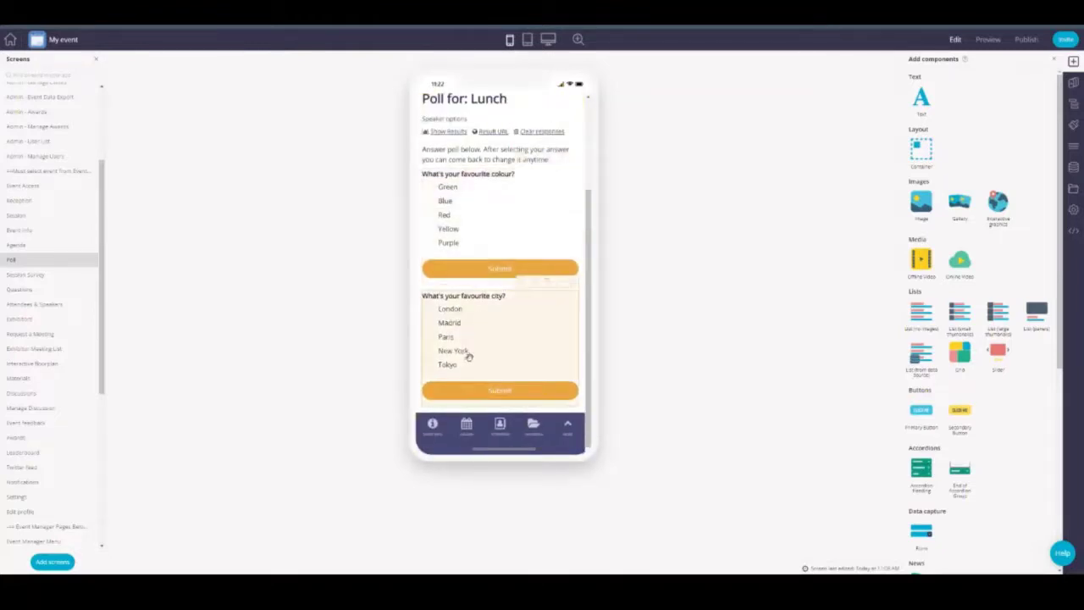
scroll(451, 339, "up", 2)
scroll(461, 208, "down", 2)
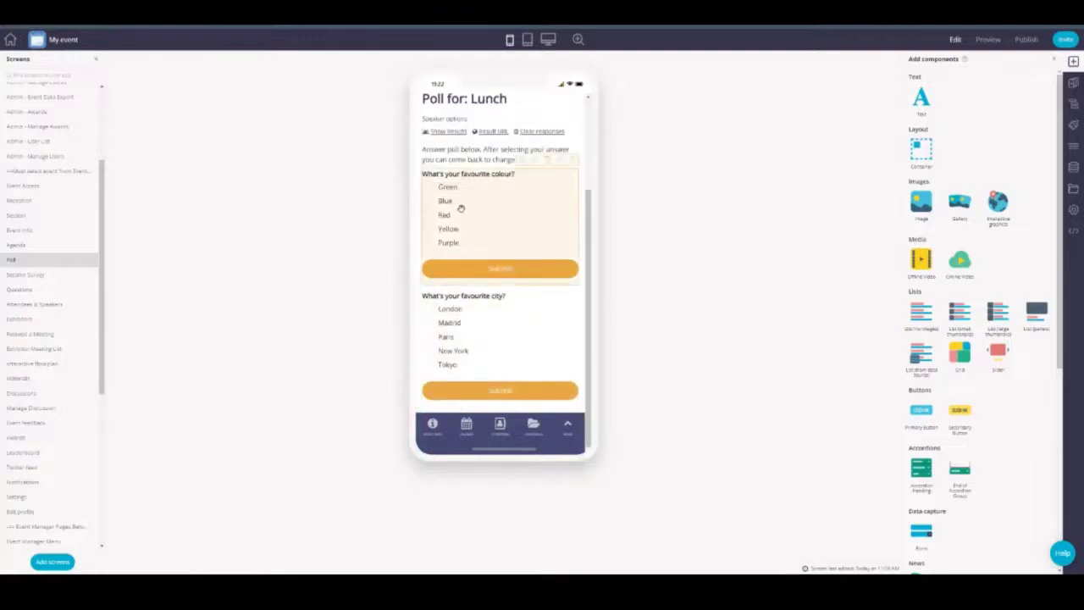
left_click(31, 275)
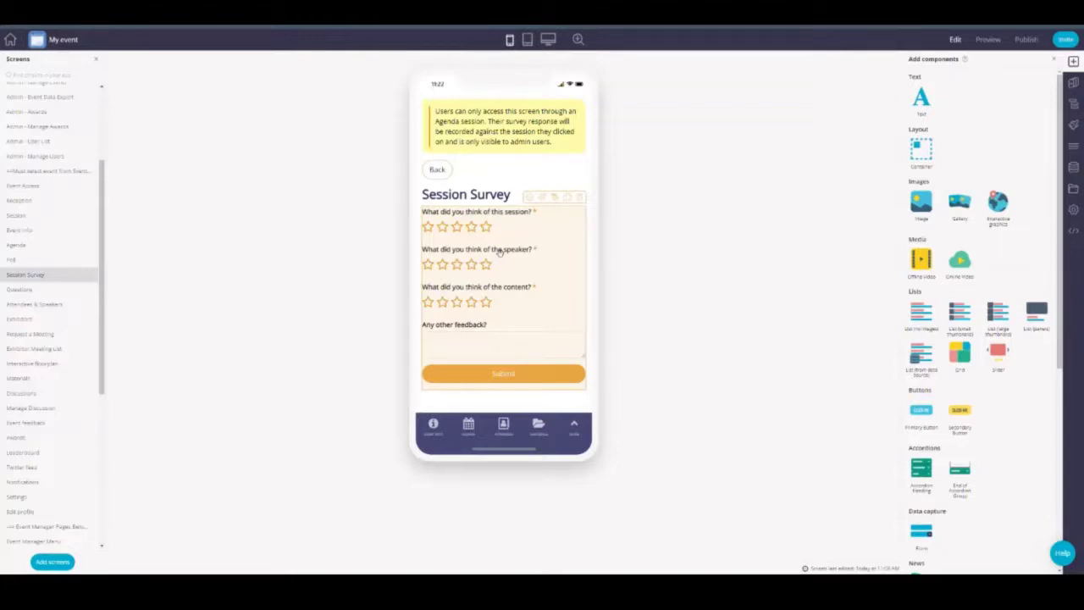
Step: Open the Session Survey form's configuration and drag the hidden User field to test reordering
left_click(499, 251)
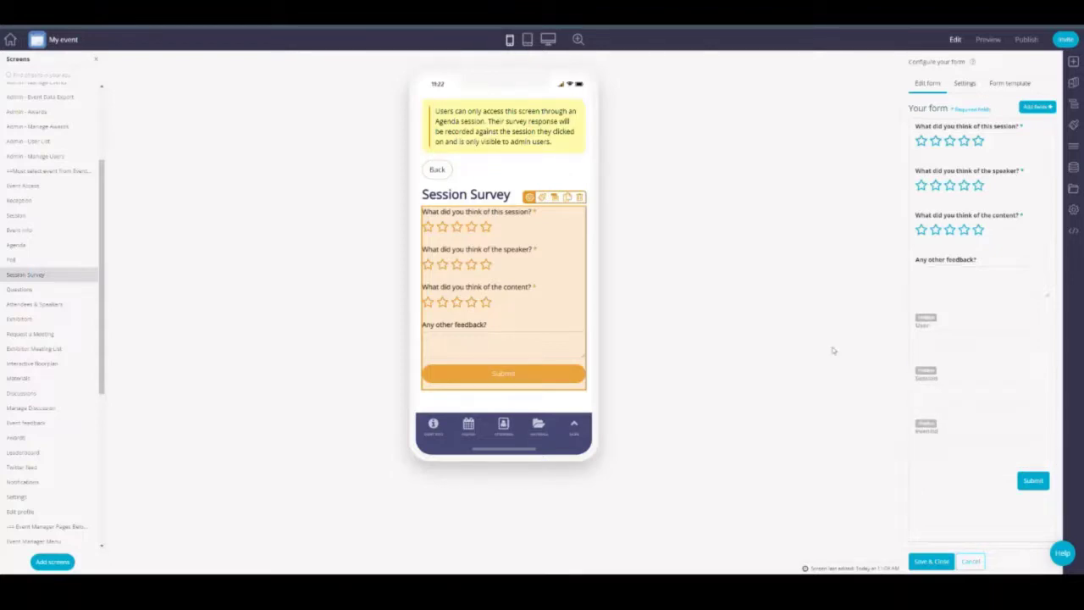
left_click_drag(940, 335, 936, 278)
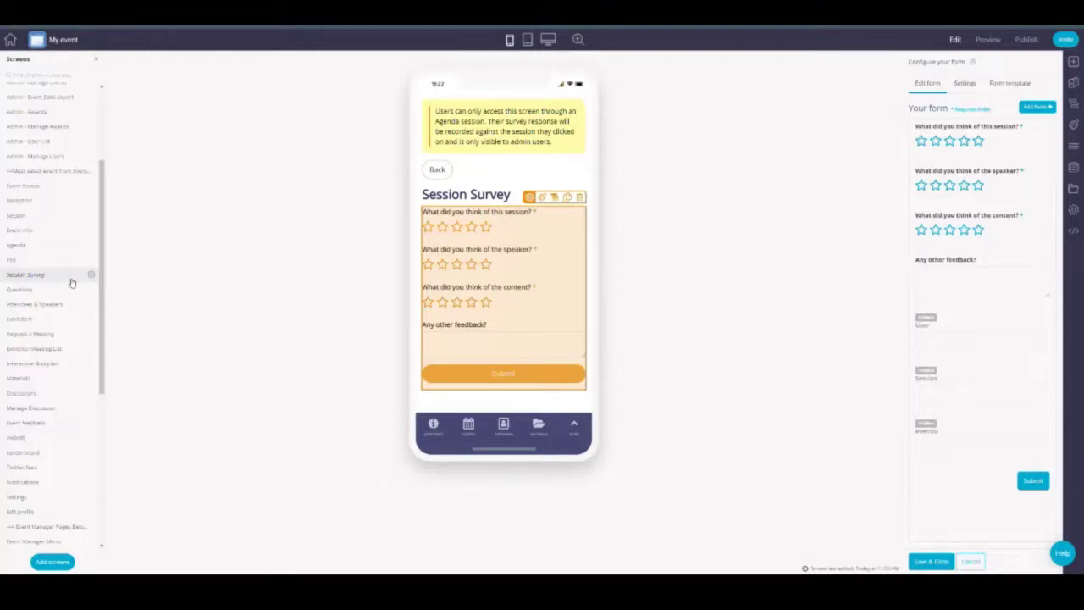
Step: View the Questions form settings and the Attendees & Speakers carousel settings
left_click(31, 289)
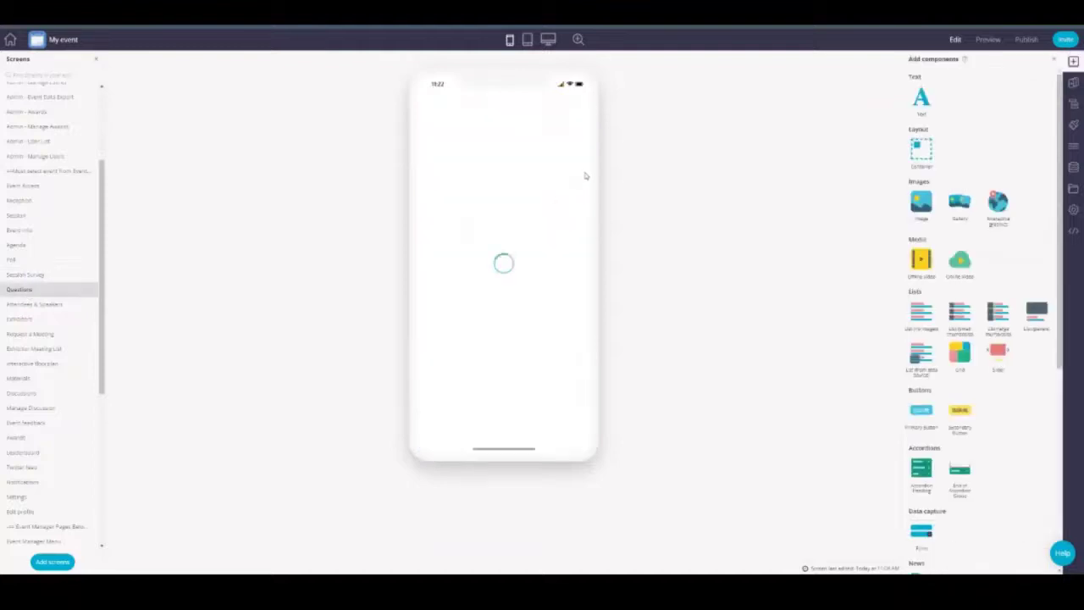
left_click(486, 248)
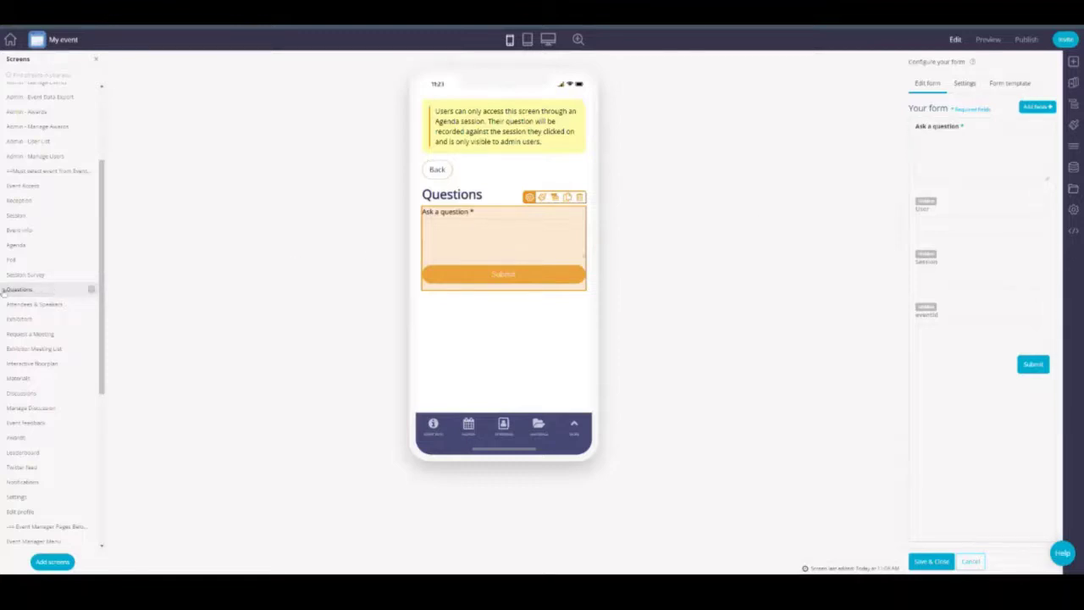
left_click(42, 305)
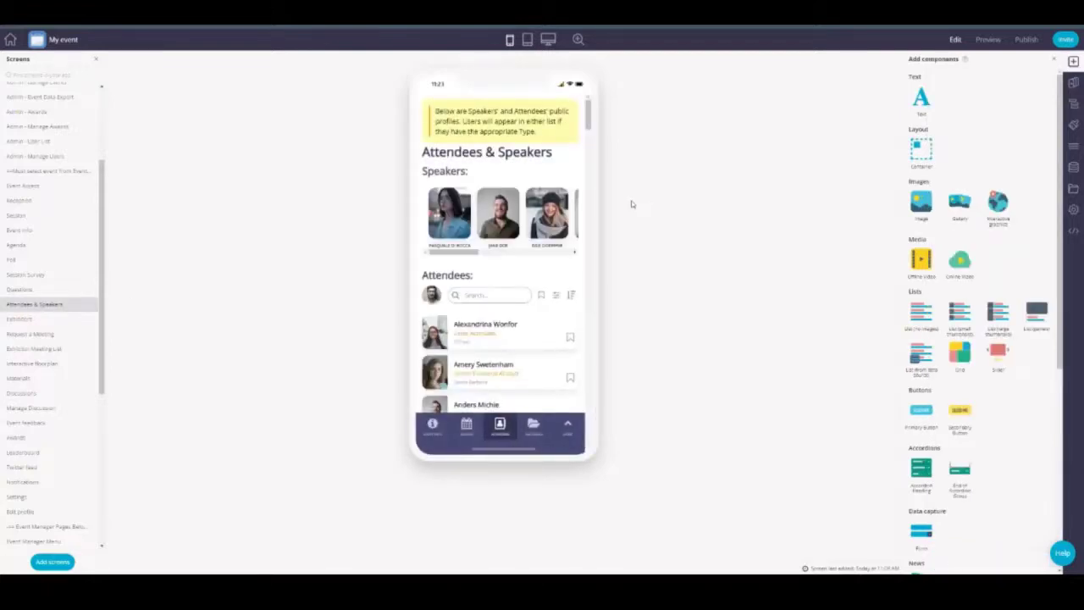
left_click(490, 217)
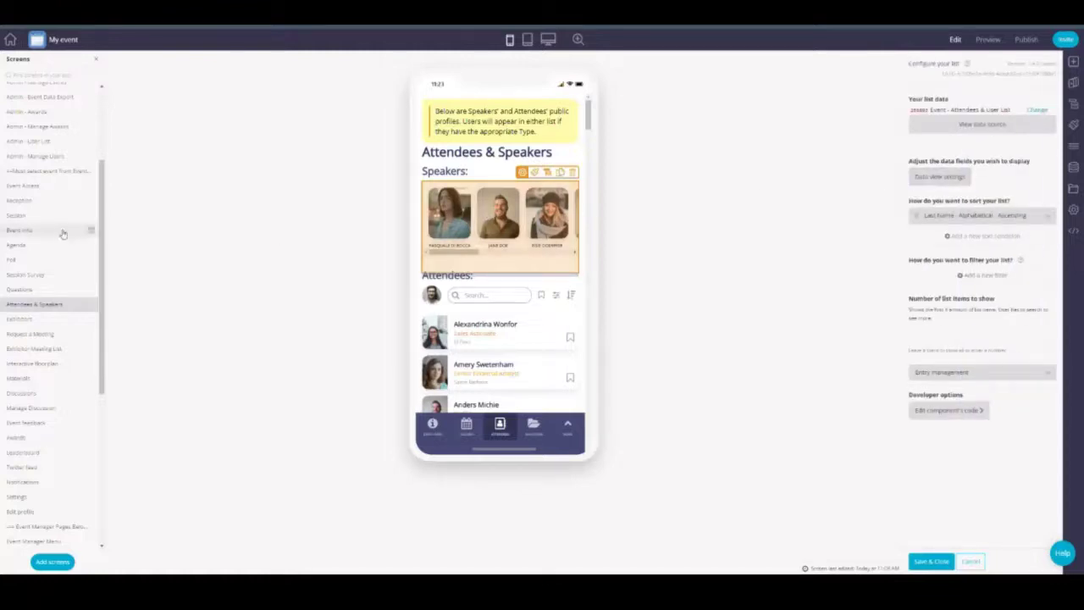
Step: Review the Exhibitors list settings, then open the Request a Meeting form's settings
left_click(41, 321)
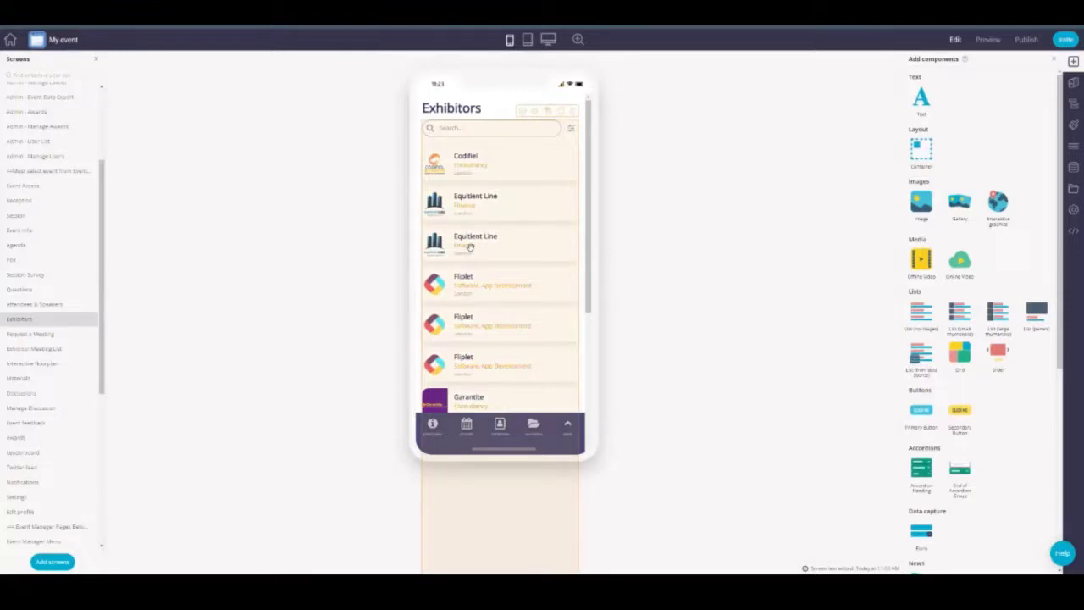
left_click(470, 246)
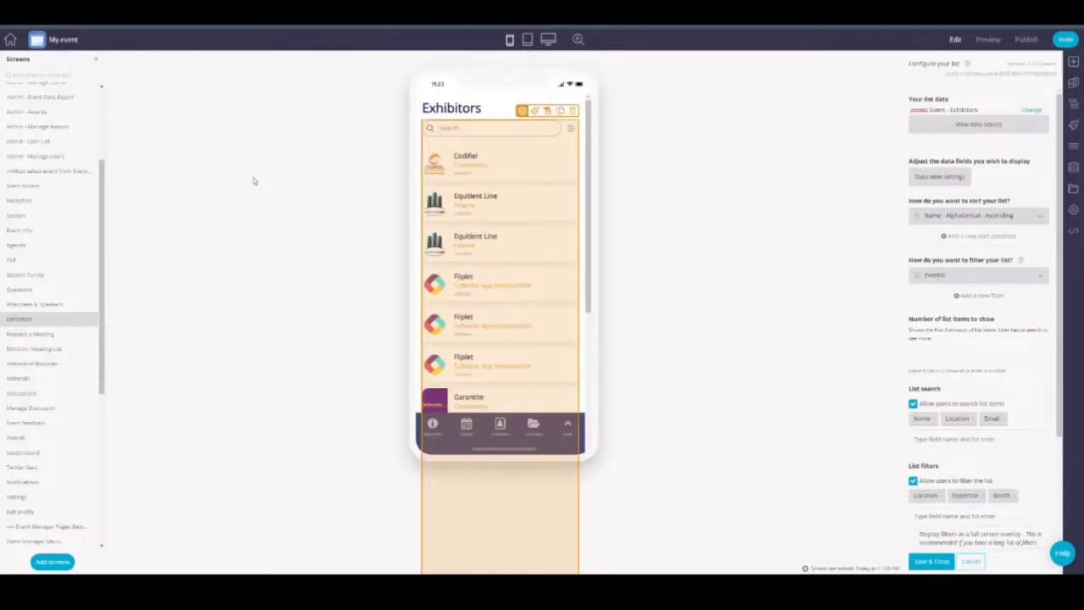
left_click(254, 180)
left_click(31, 334)
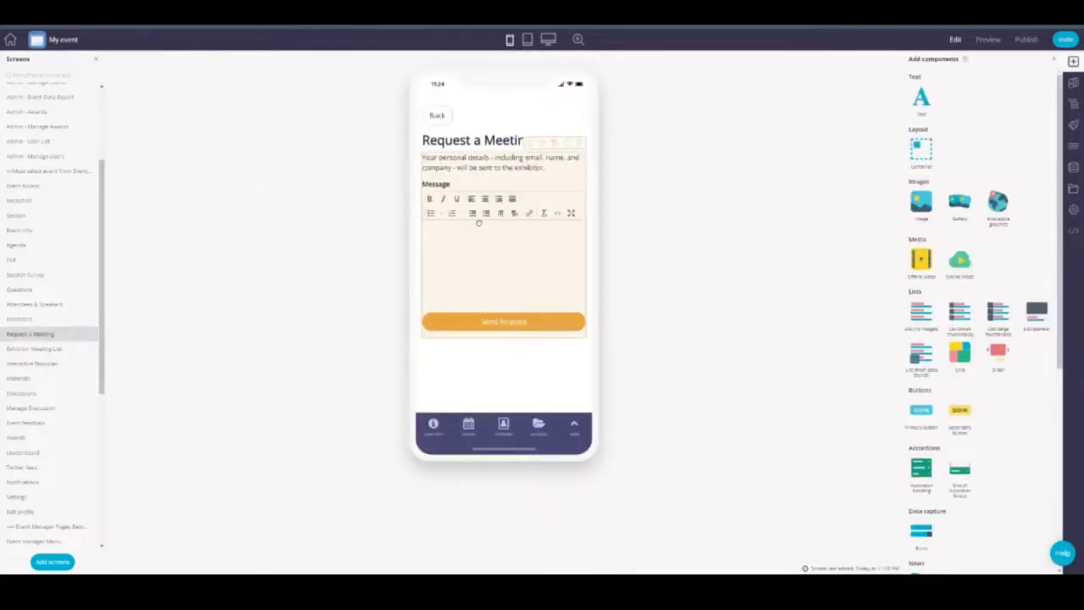
left_click(478, 222)
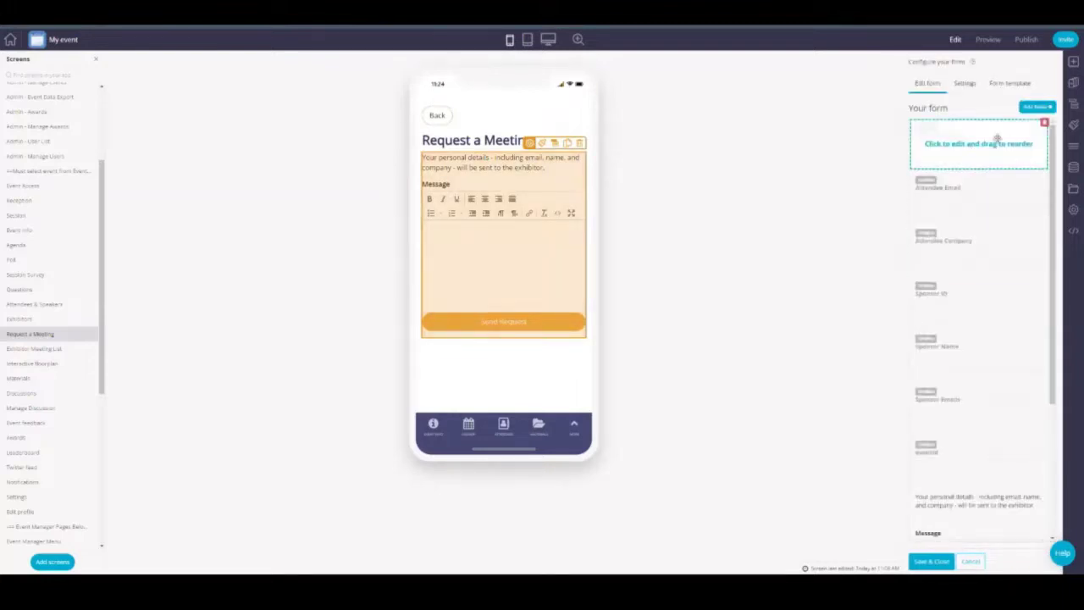
Step: Drag the meeting form's top field to test reordering and scroll through its field list
left_click_drag(997, 138, 936, 288)
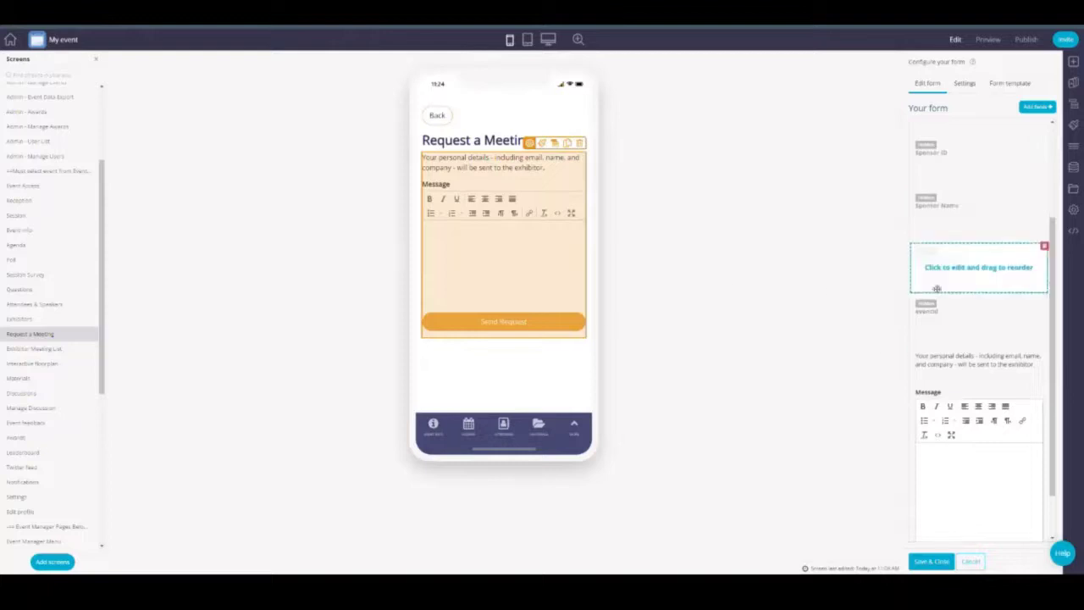
scroll(937, 289, "up", 3)
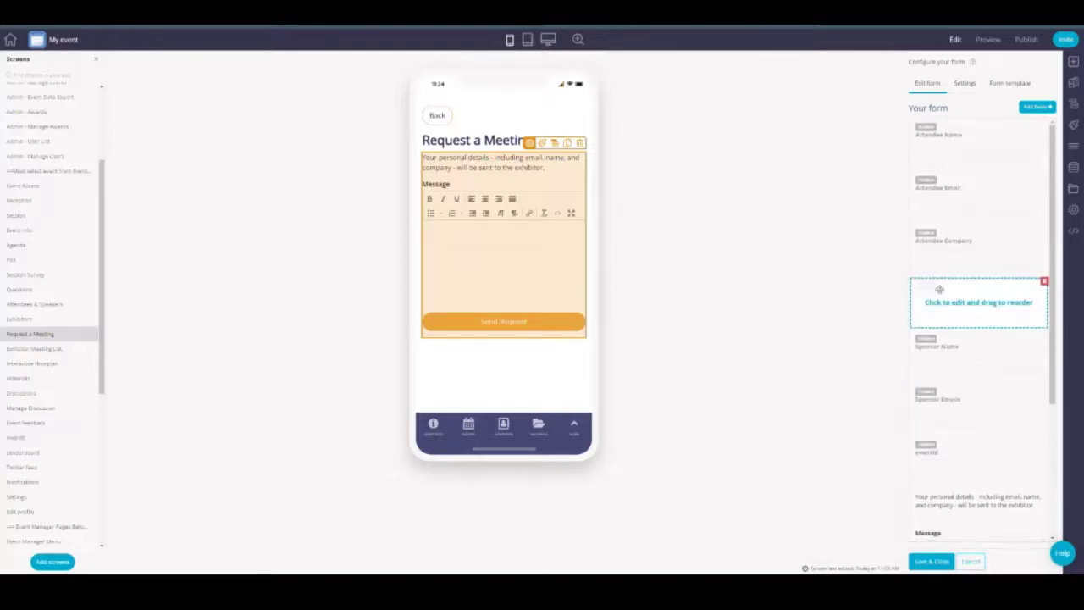
scroll(939, 290, "down", 5)
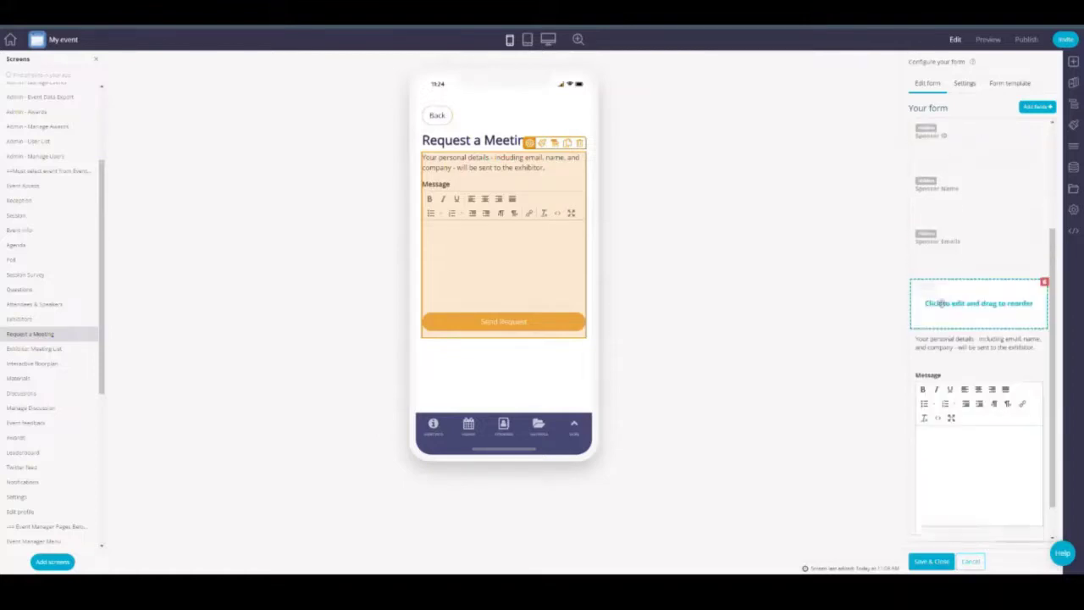
scroll(966, 413, "up", 4)
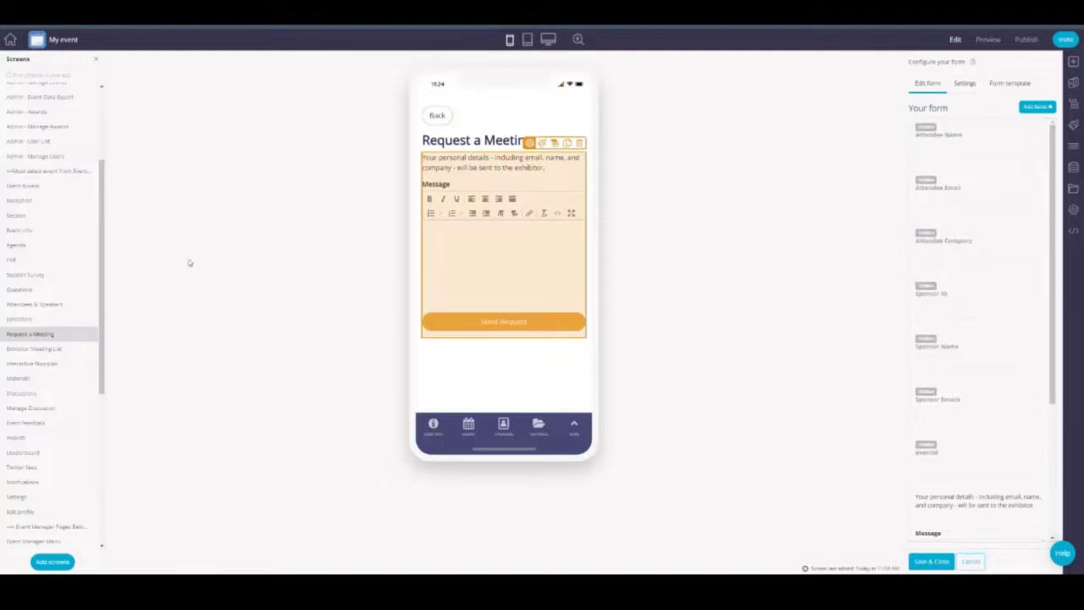
Step: Open the Interactive Floorplan screen's map configuration showing its four maps
left_click(41, 364)
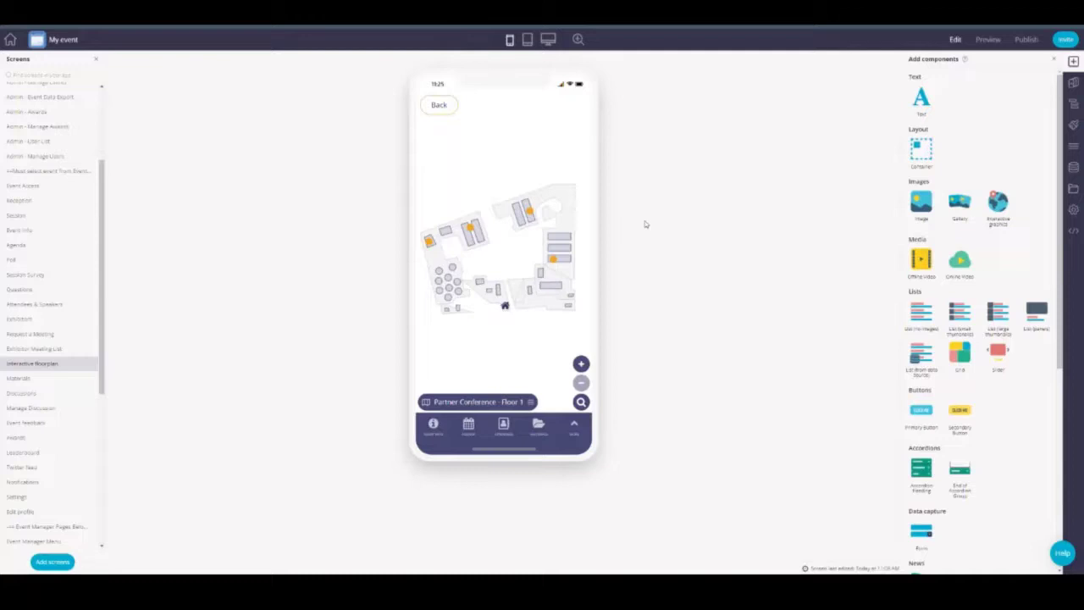
left_click(564, 200)
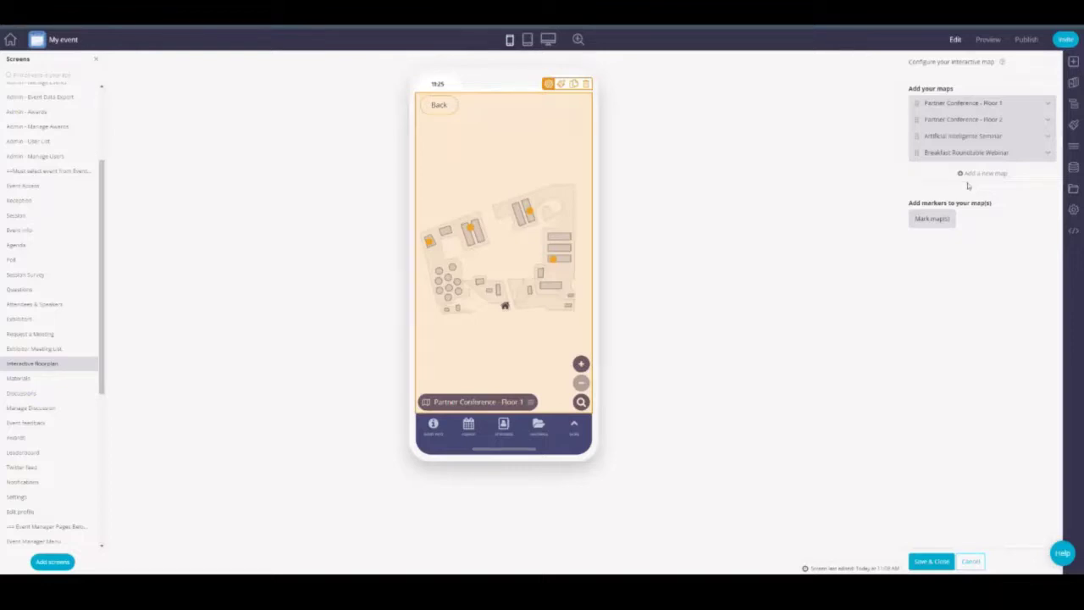
Step: Add a new map and rename it from 'Map 5' to 'Event'
left_click(972, 173)
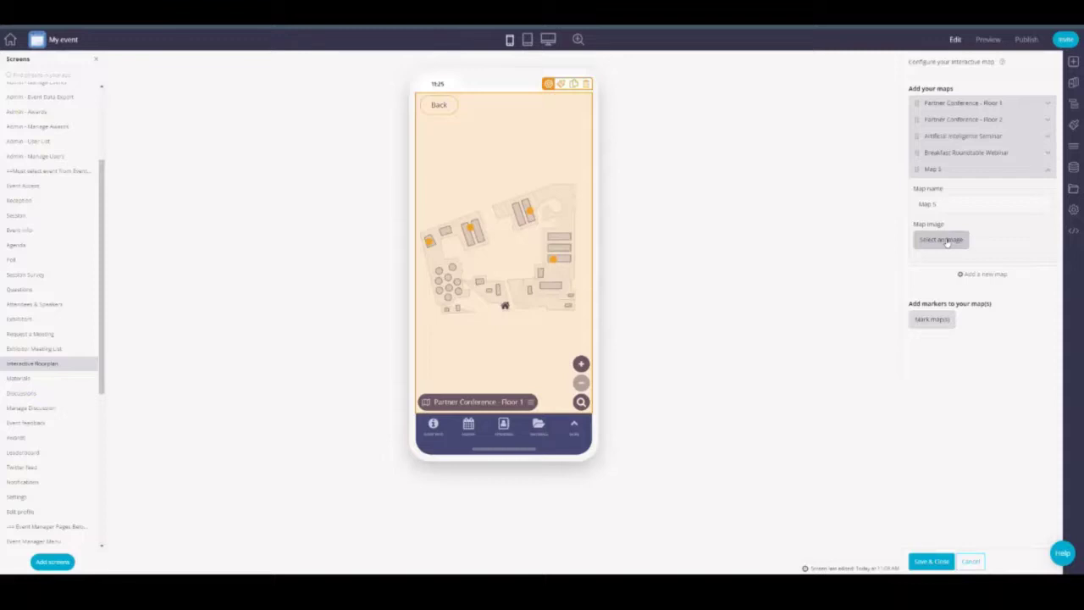
left_click_drag(948, 208, 918, 209)
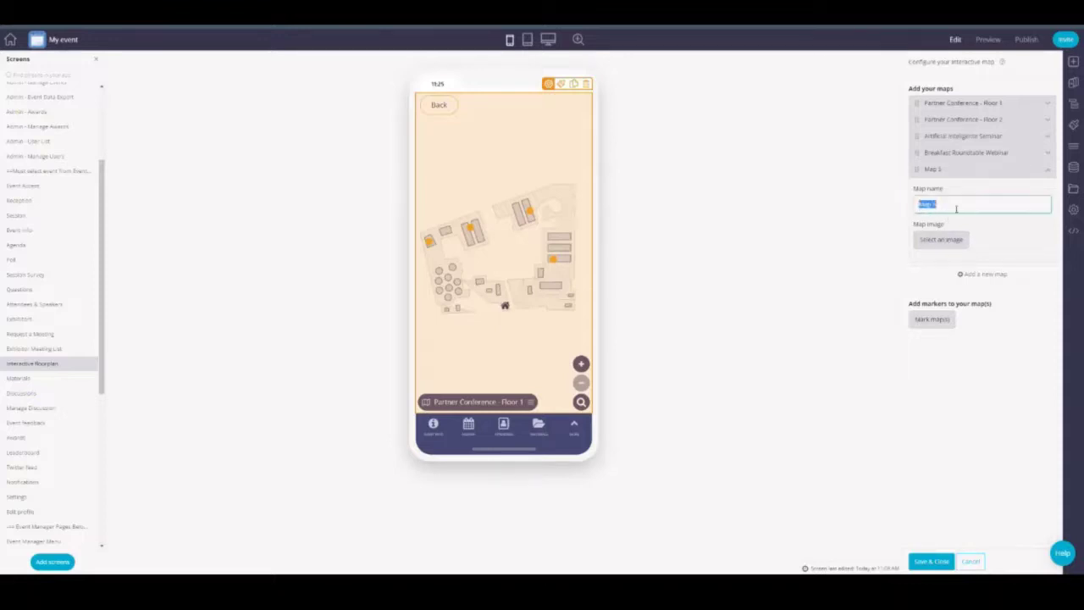
key("BackSpace")
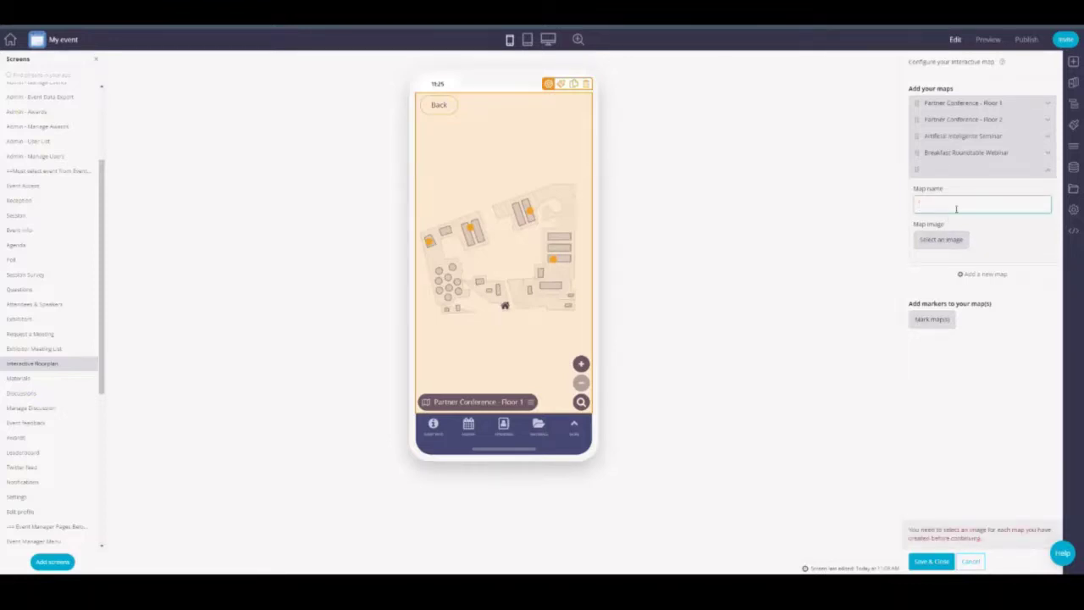
type("Event")
Step: Attach a floorplan image from the app's files to the Event map
left_click(941, 241)
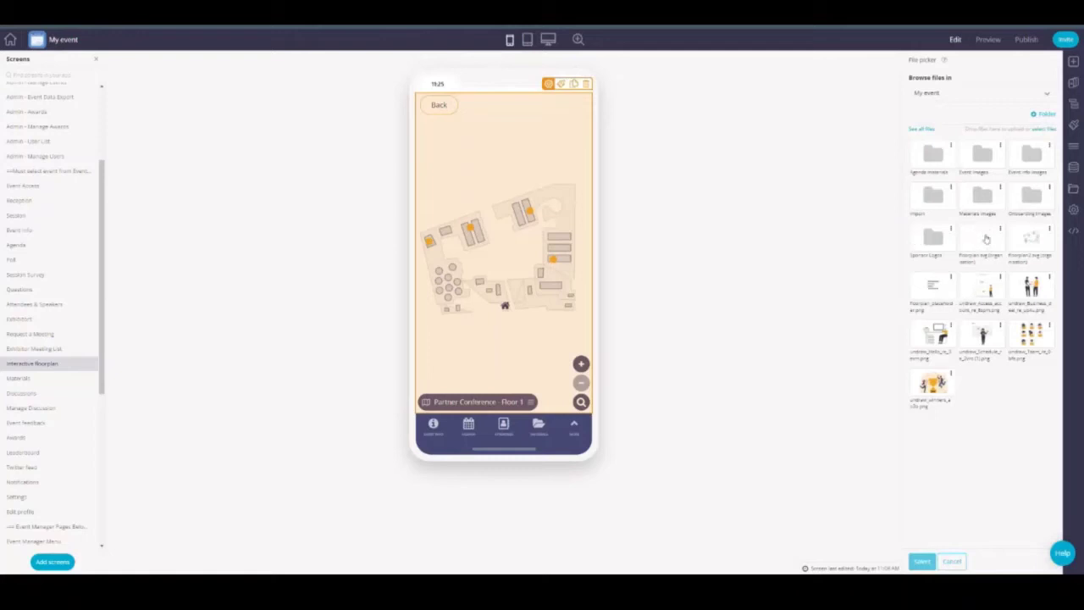
left_click(979, 235)
left_click(966, 173)
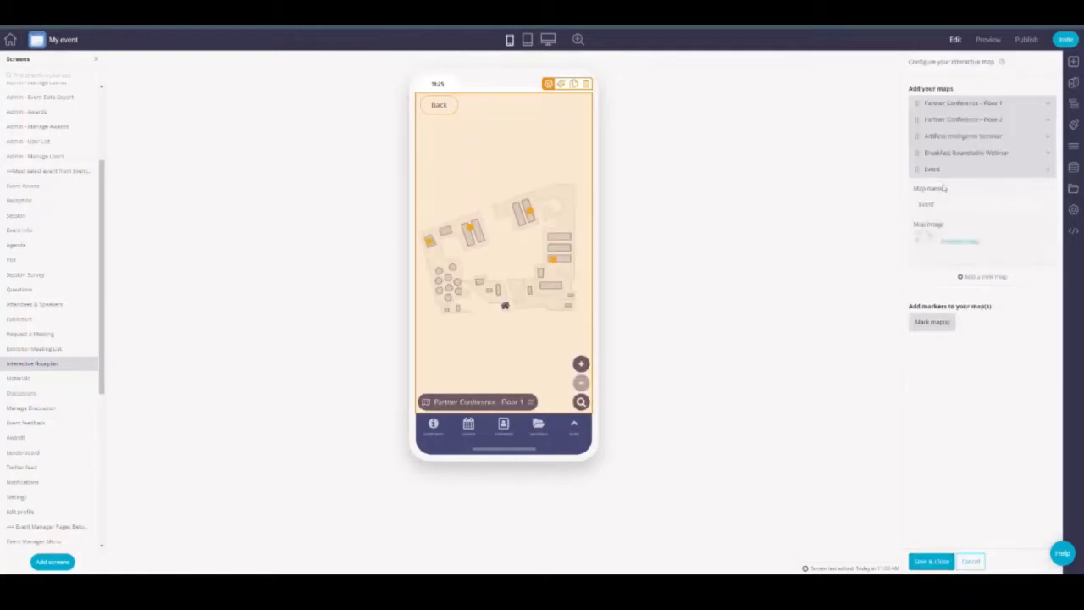
left_click(923, 205)
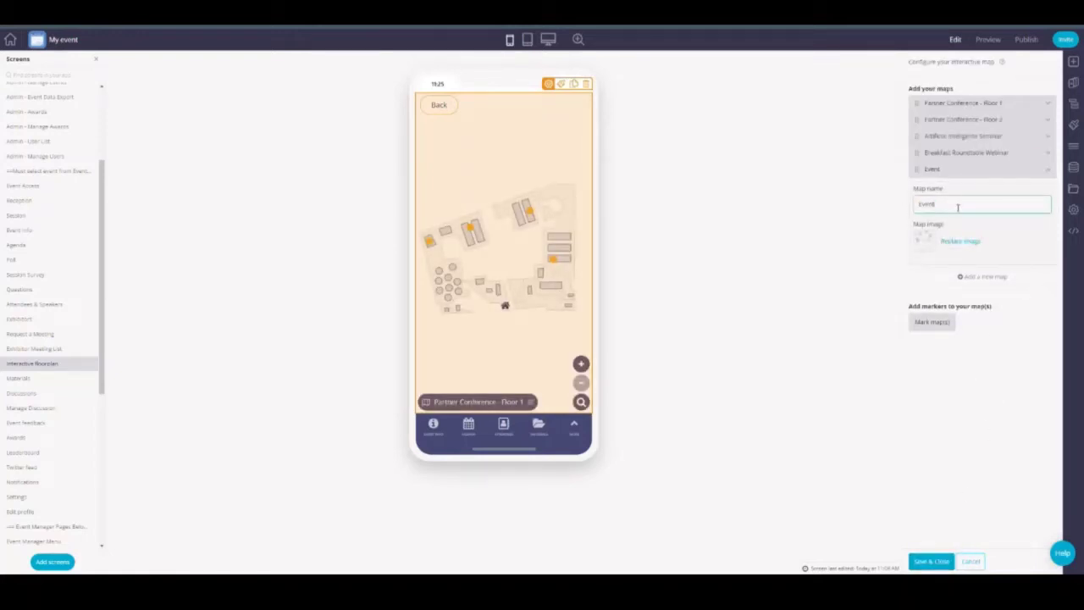
left_click(964, 105)
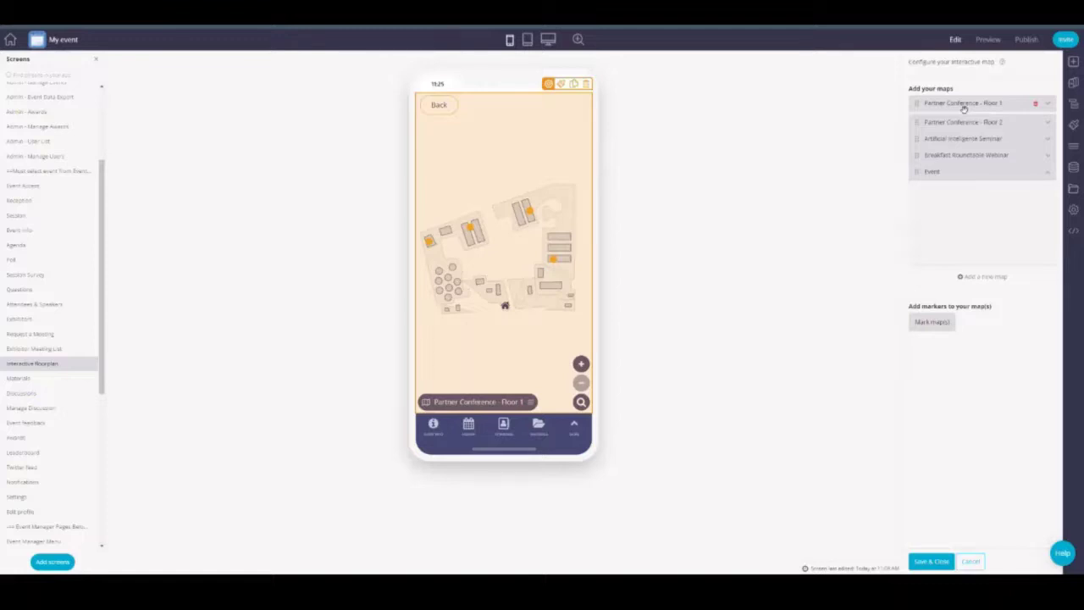
Step: Review the Partner Conference Floor 1 and Floor 2 maps, then open the marker editor
left_click(963, 106)
left_click(967, 207)
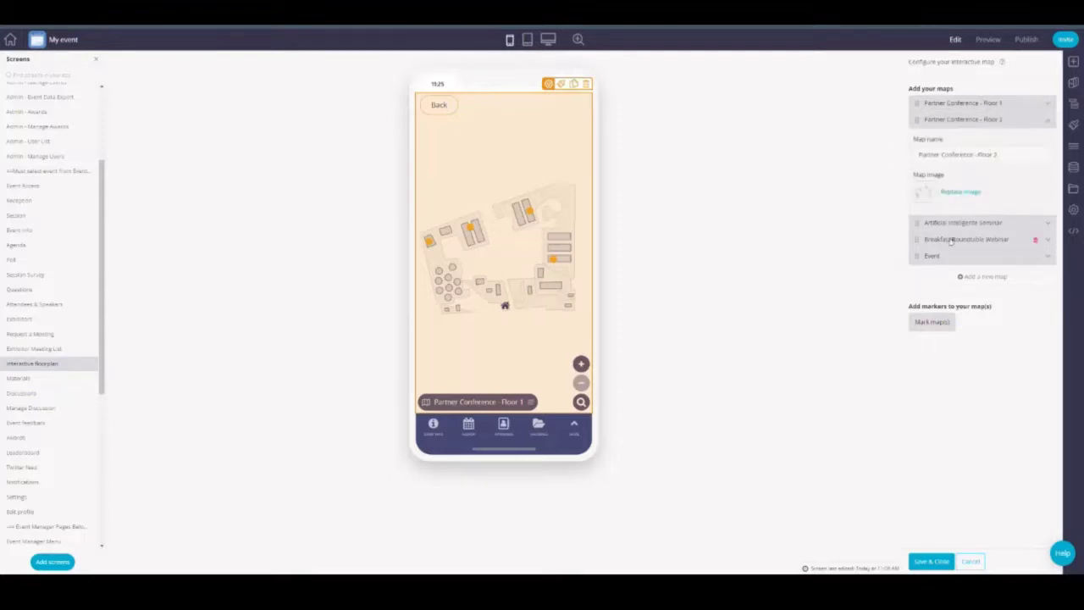
left_click(946, 325)
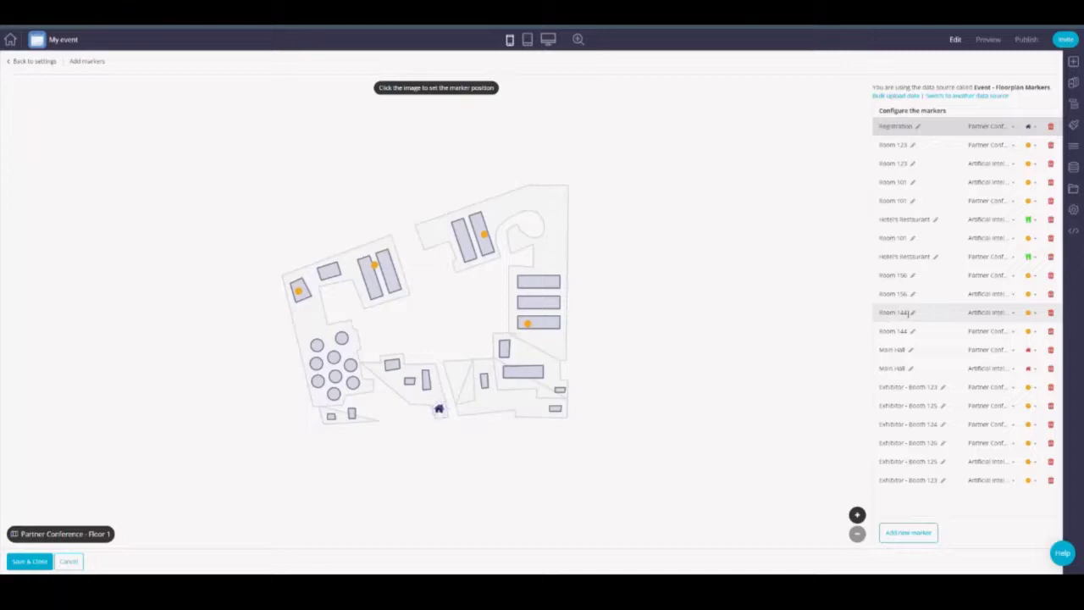
Step: Show the Room 144 and Exhibitor - Booth 123 markers on their maps, then switch to Preview
left_click(902, 314)
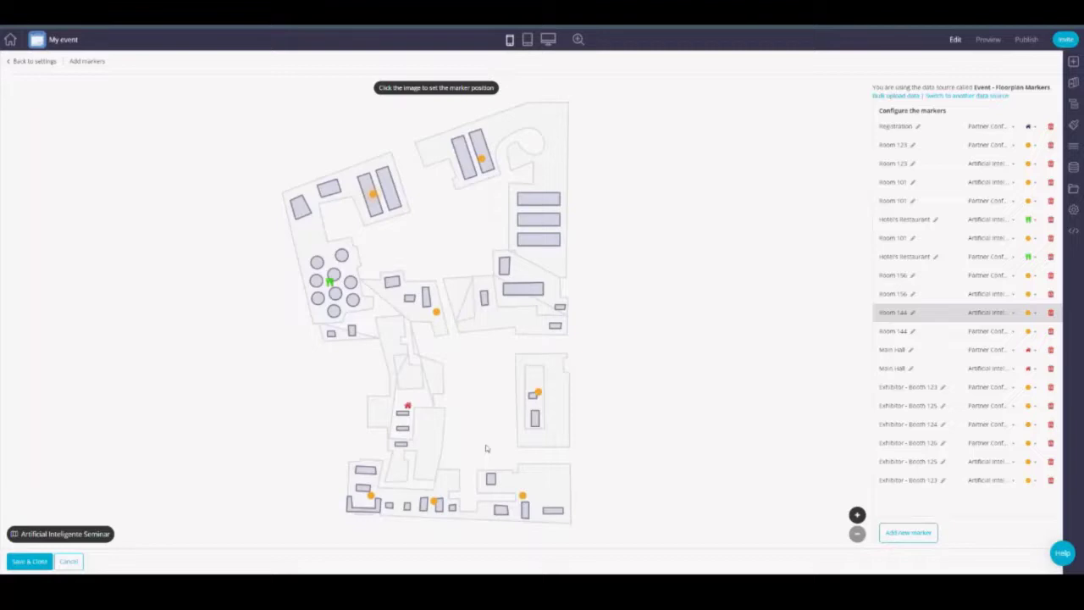
left_click(903, 393)
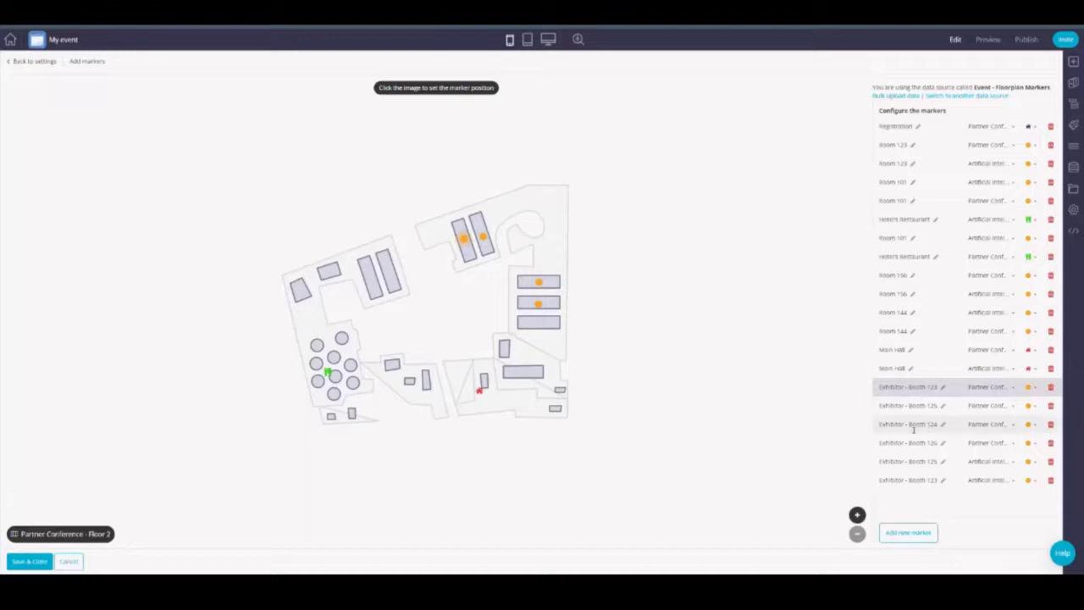
left_click(988, 40)
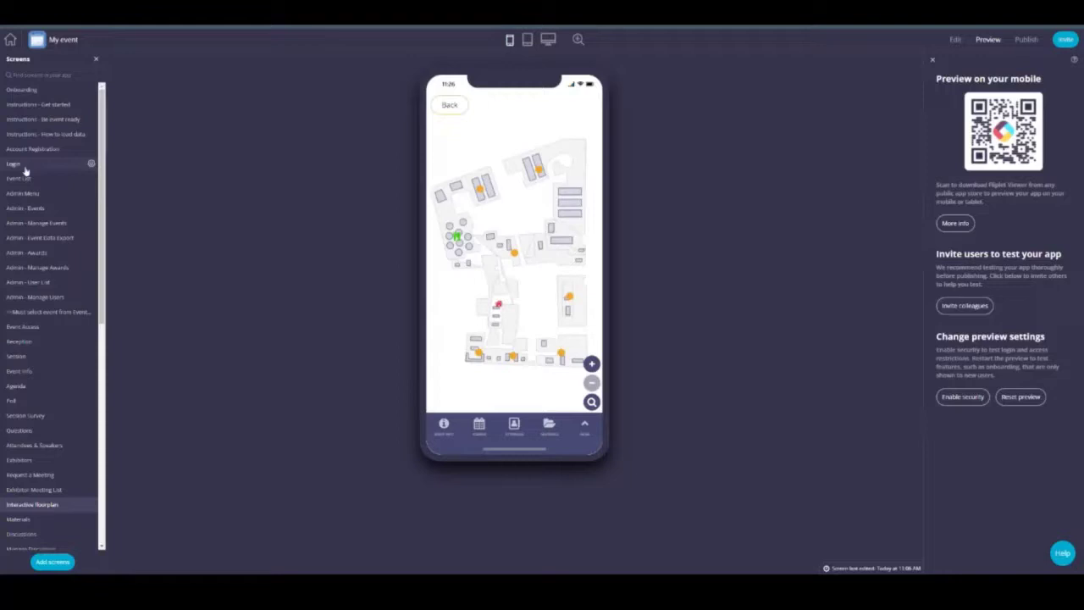
Step: Preview the Event List, Event Info and floorplan screens, then open and close Day 1 round up
left_click(22, 177)
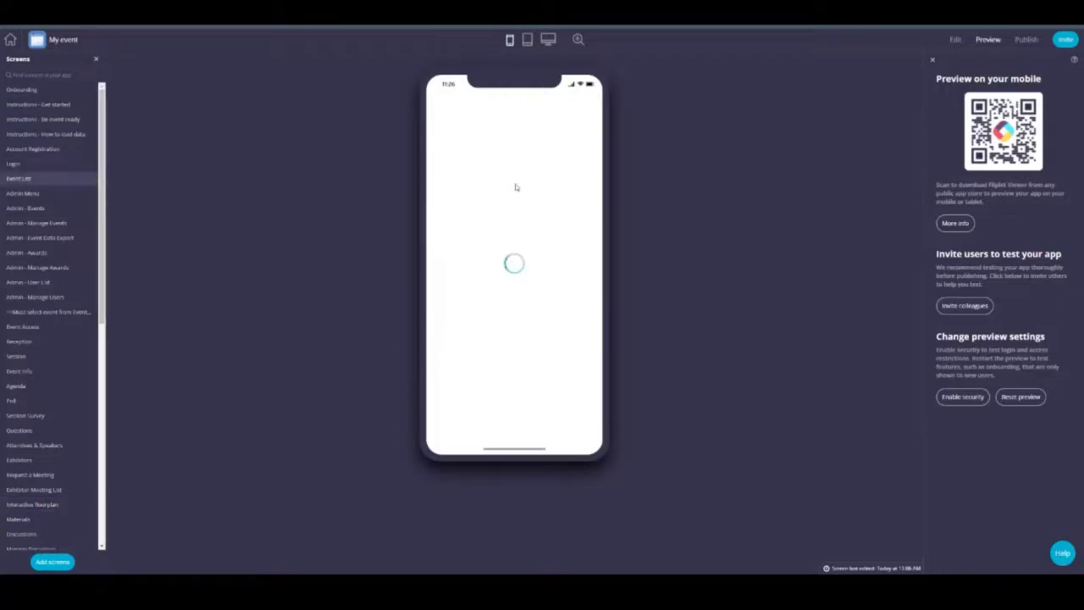
left_click(514, 250)
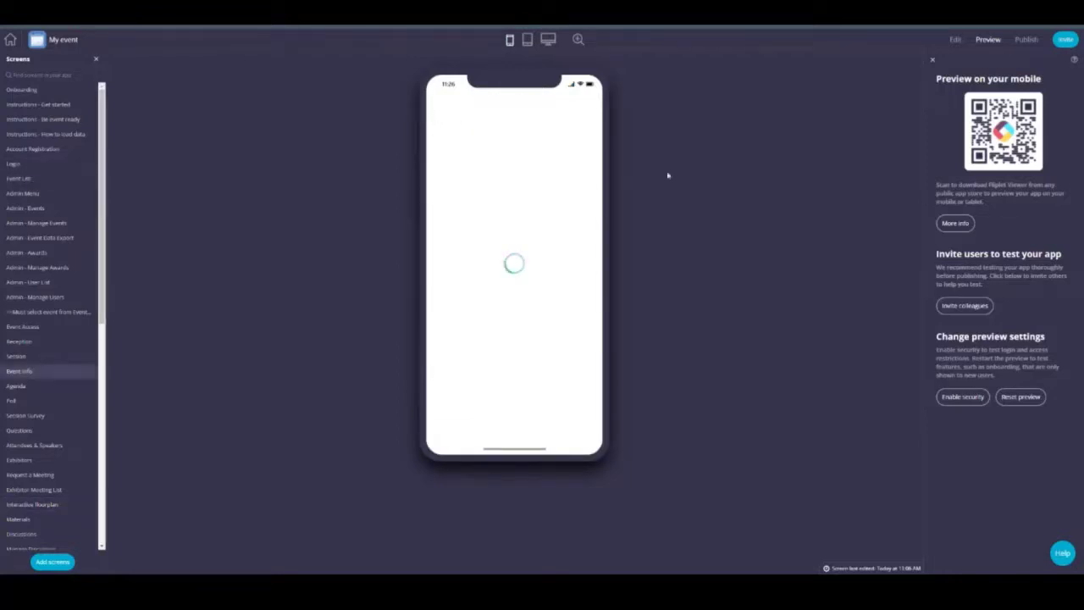
left_click(579, 427)
left_click(508, 405)
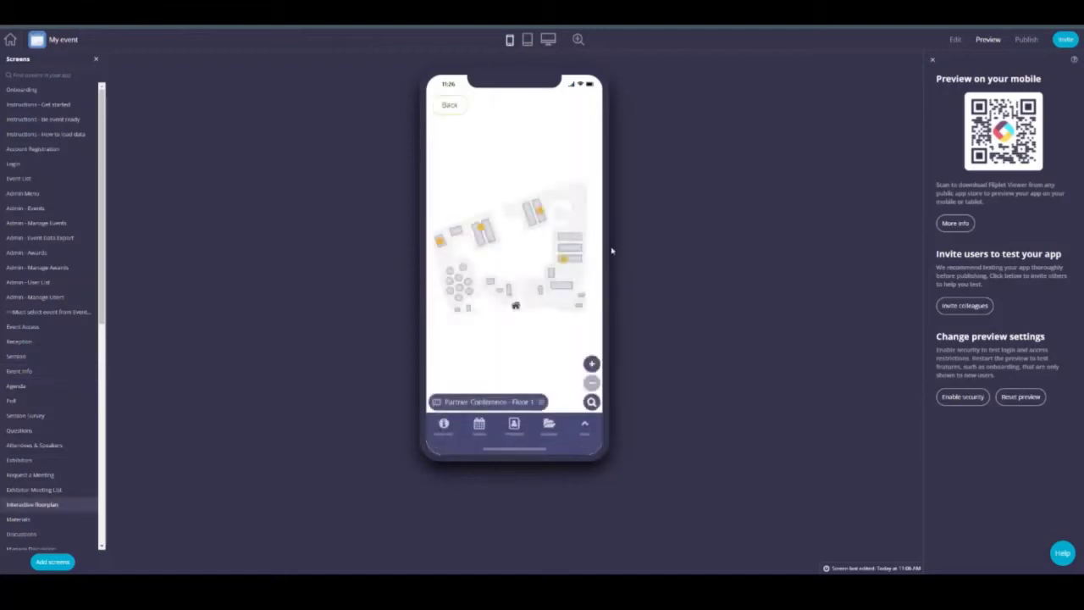
left_click(544, 215)
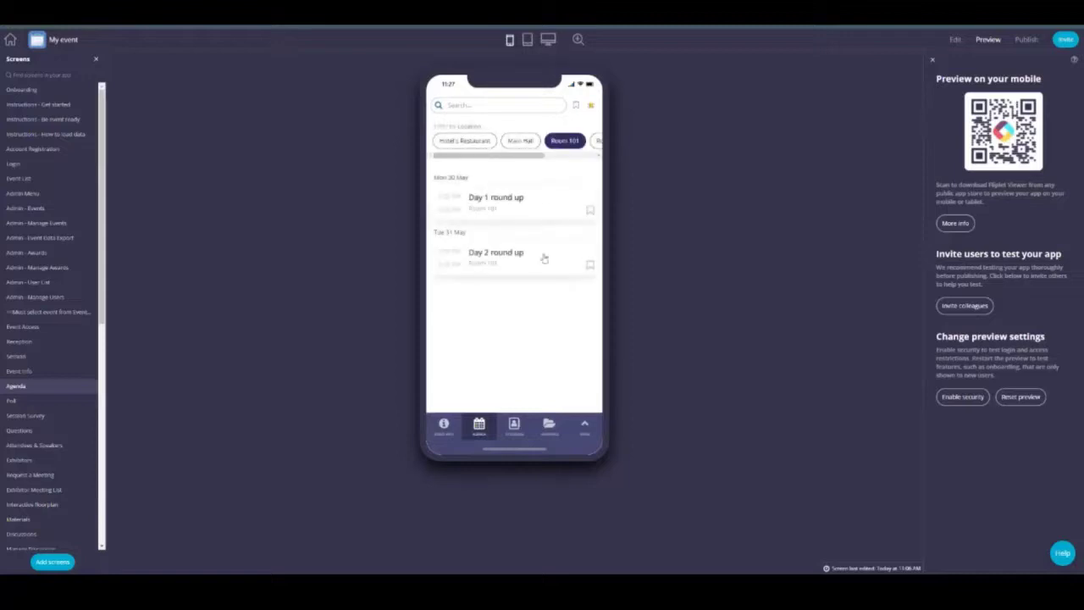
left_click(545, 201)
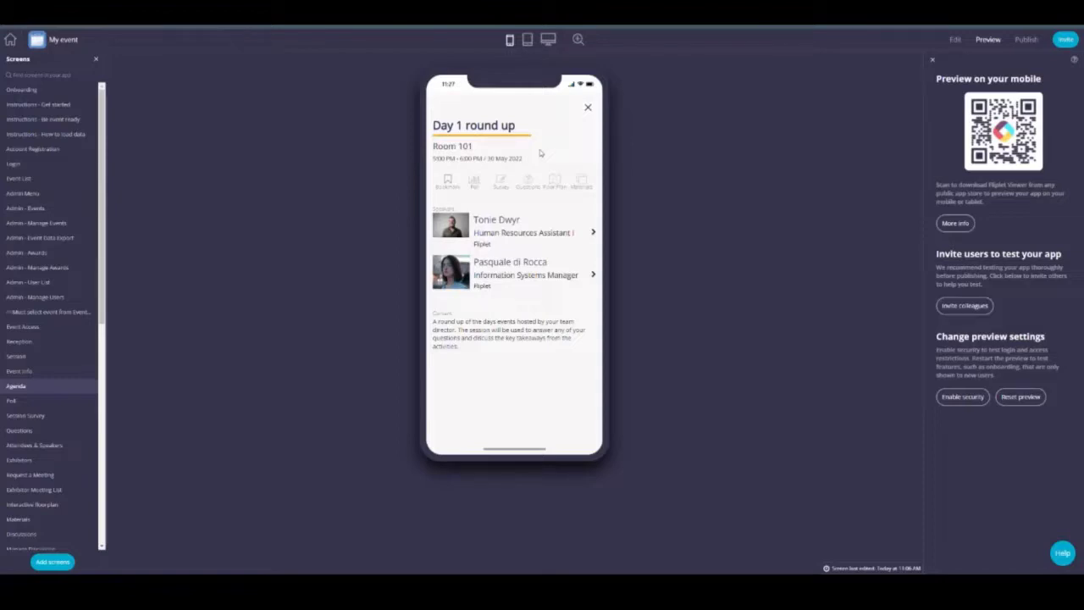
left_click(588, 107)
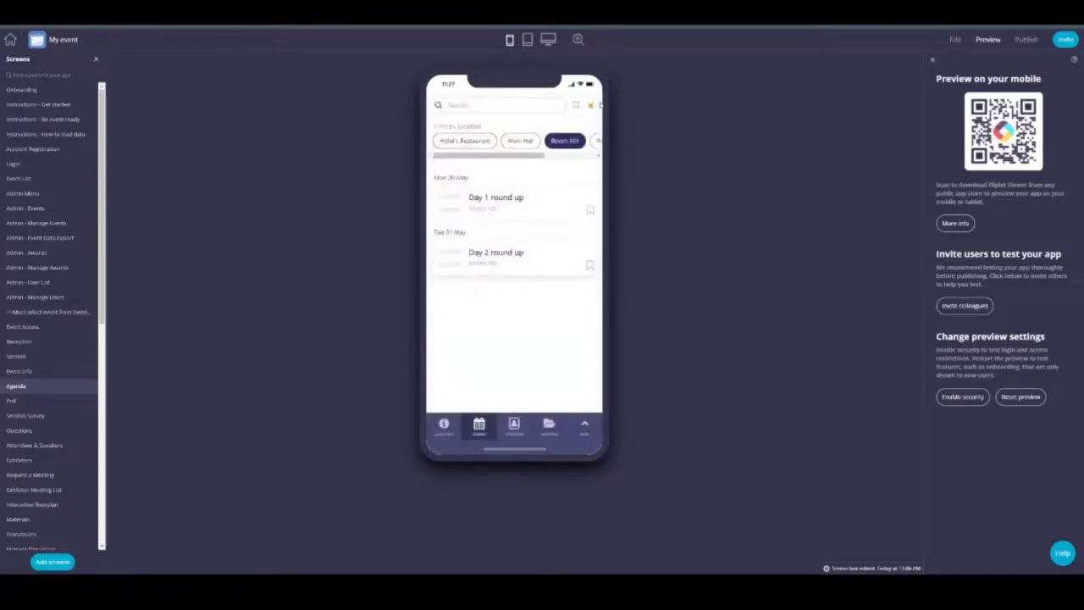
Step: Search the floorplan for Exhibitor - Booth 123 and view the Fliplet exhibitor's details
left_click(584, 426)
left_click(551, 358)
left_click(536, 289)
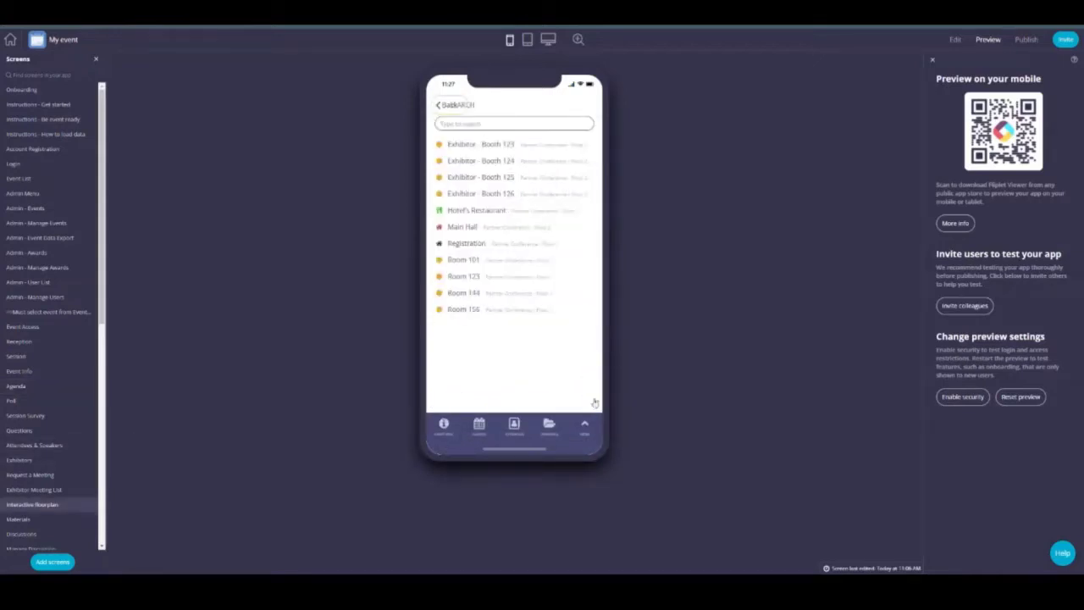
left_click(538, 315)
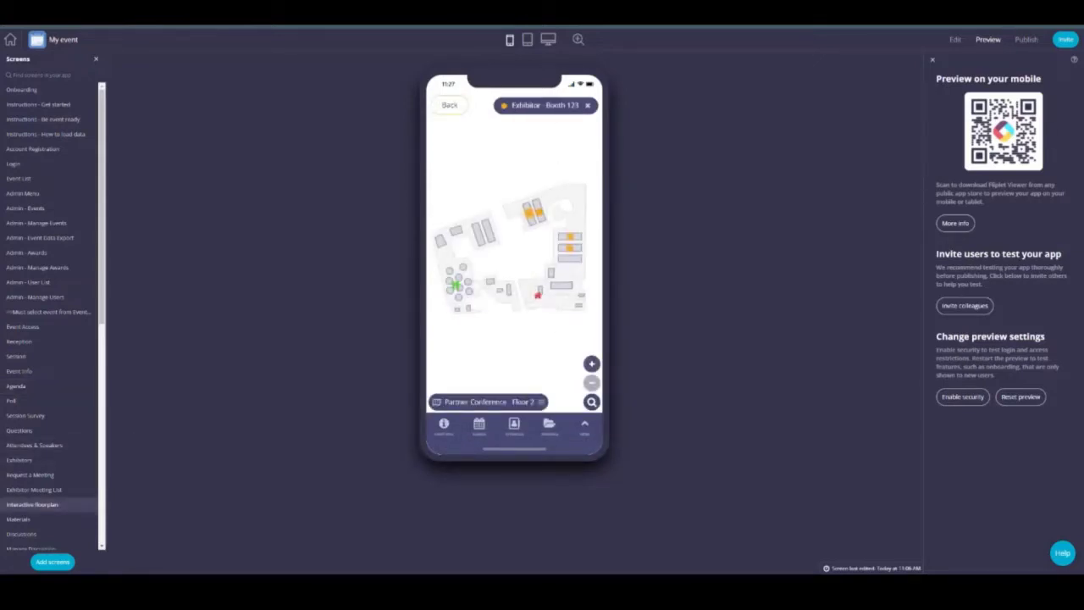
left_click(583, 205)
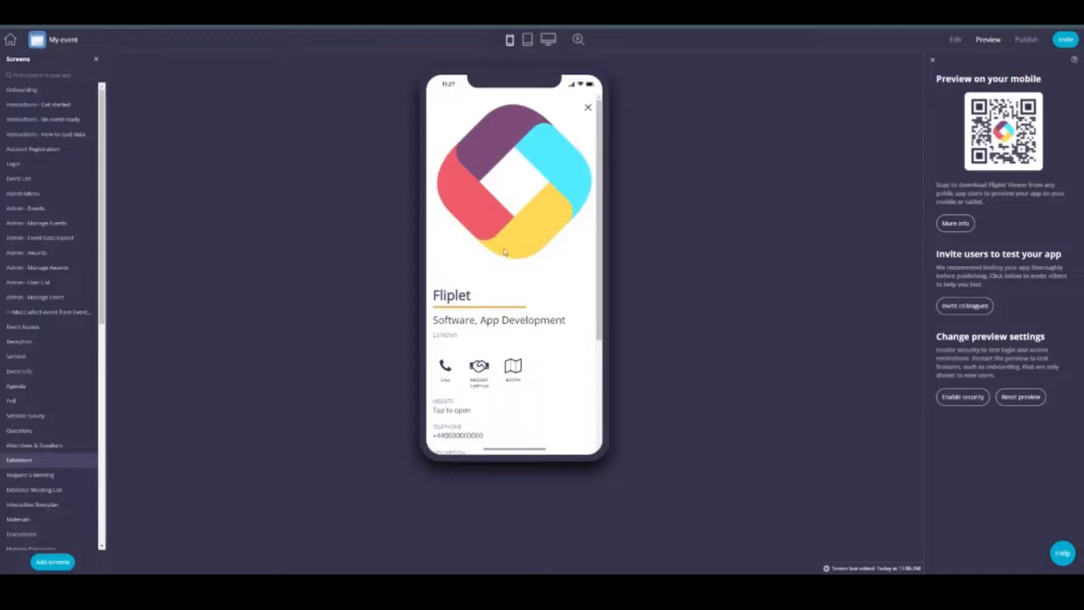
scroll(483, 264, "down", 5)
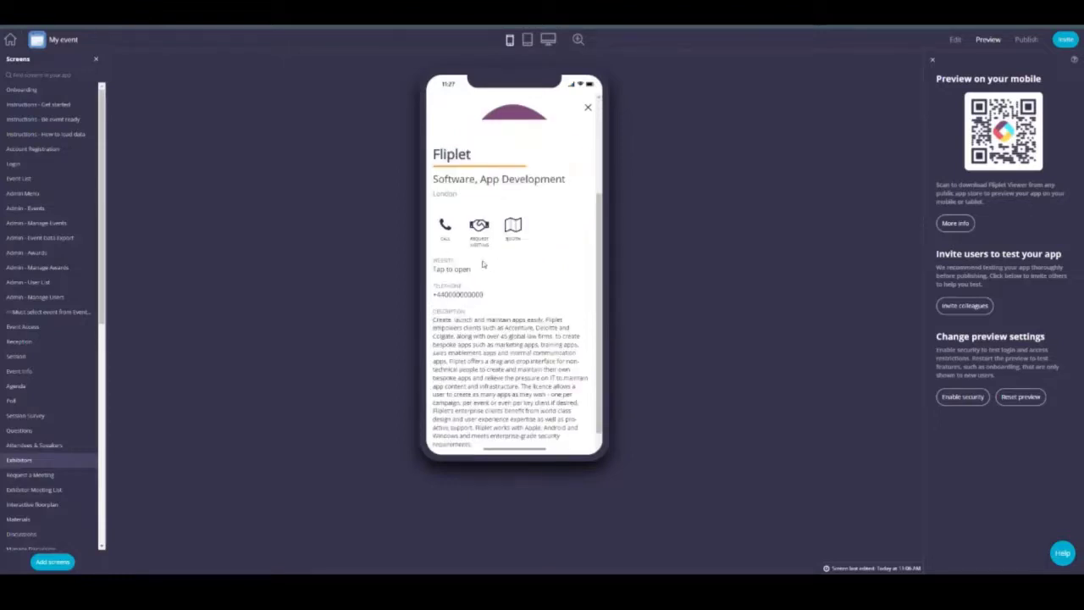
scroll(505, 235, "up", 5)
left_click(588, 108)
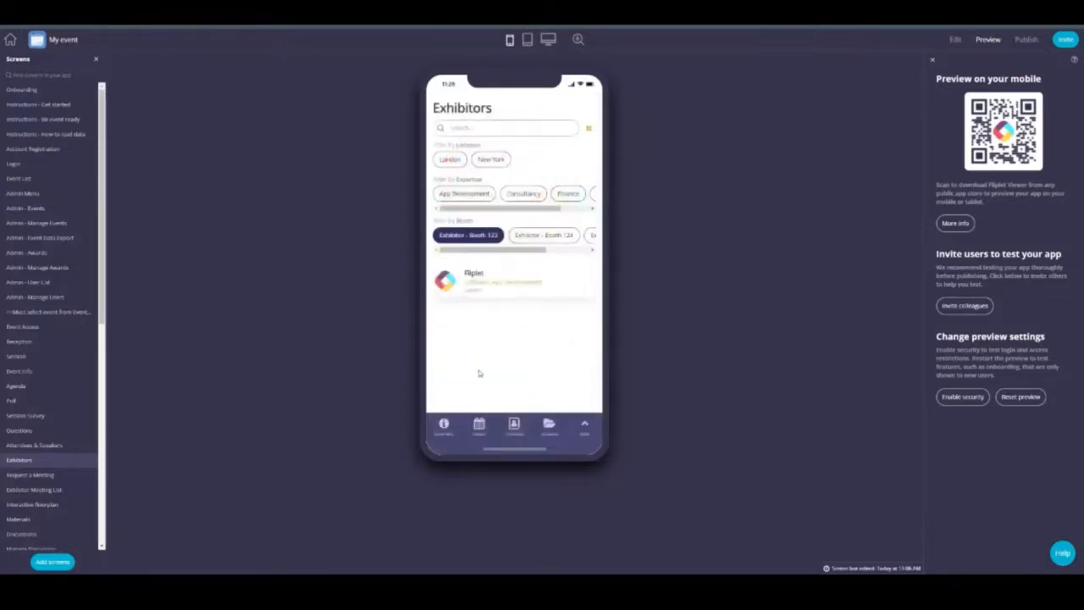
Step: Load the Discussions screen from the Screens list in the editor
left_click(586, 426)
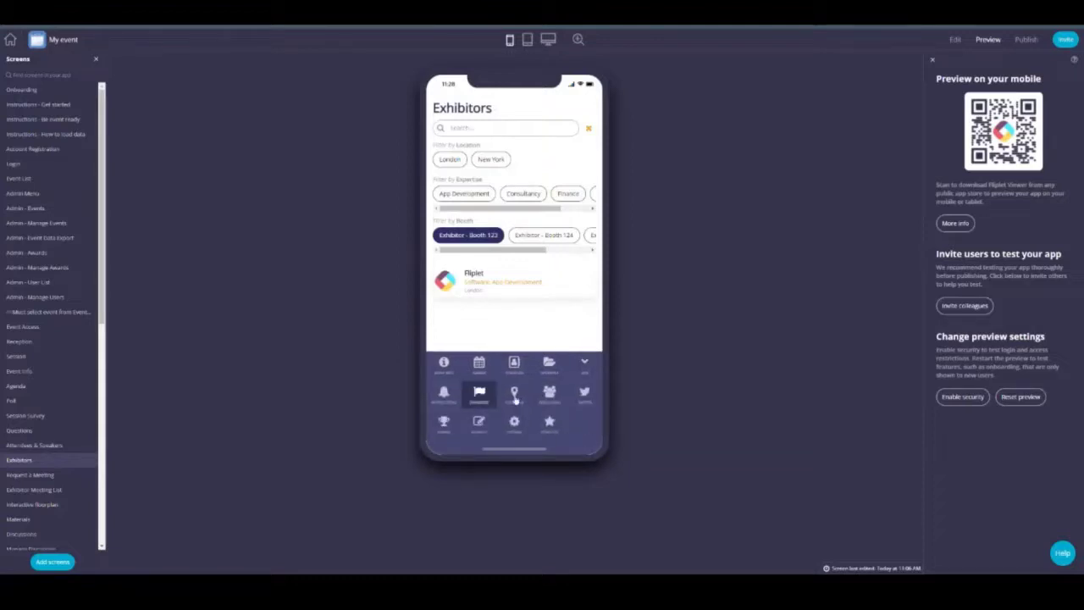
scroll(54, 367, "down", 3)
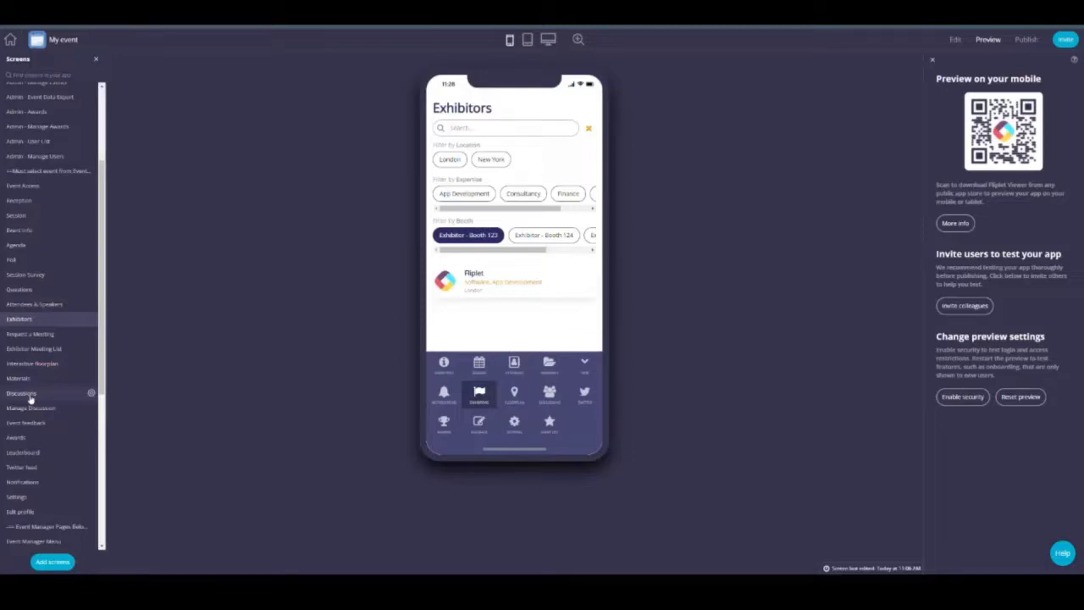
left_click(30, 394)
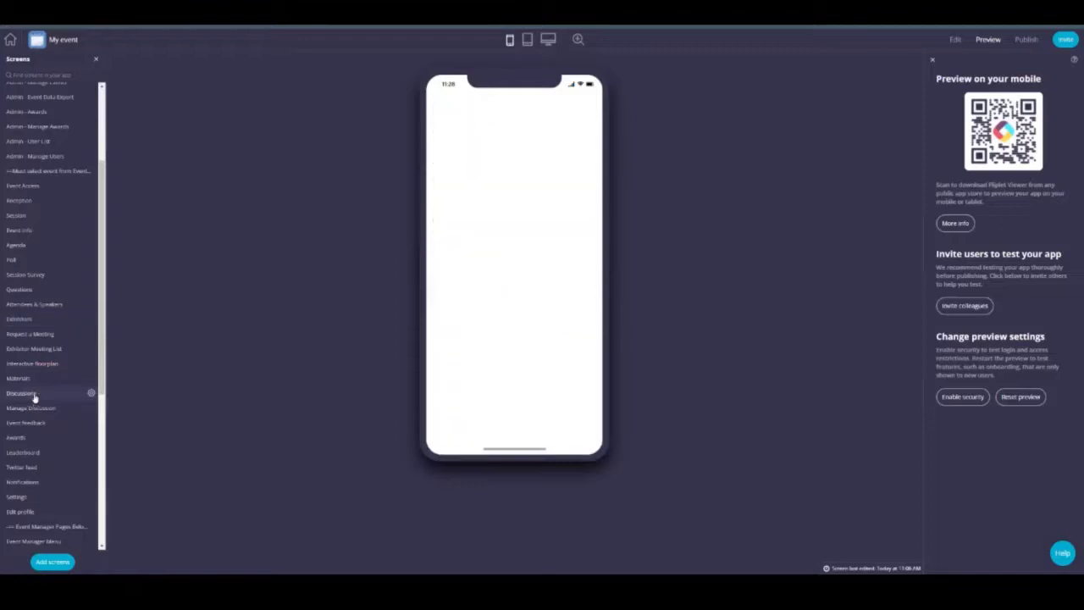
left_click(955, 39)
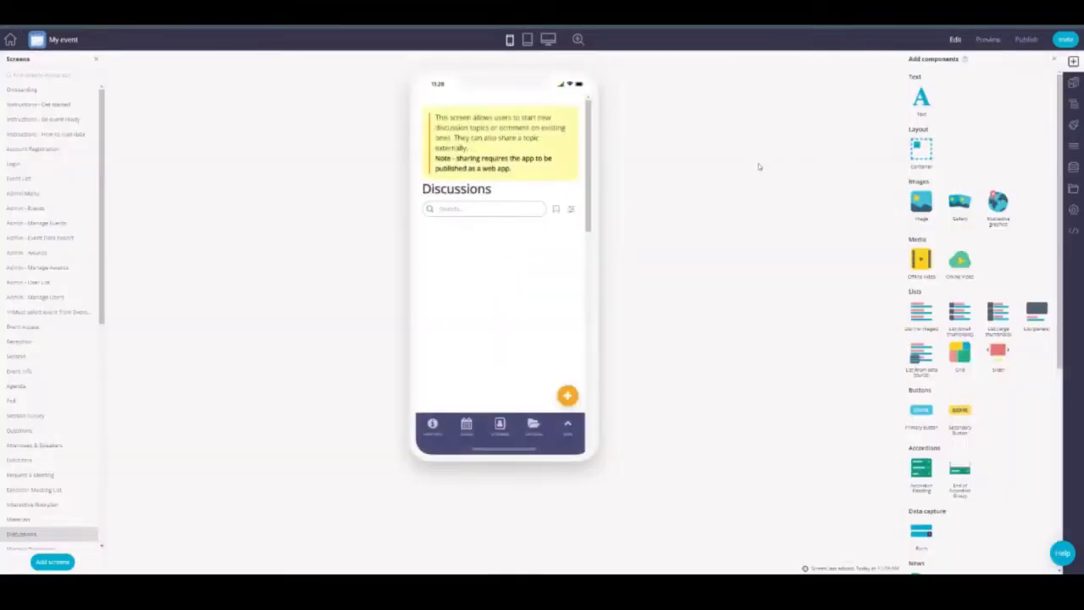
Step: Preview a discussion post's sharing options, then return the screen to editing
left_click(987, 39)
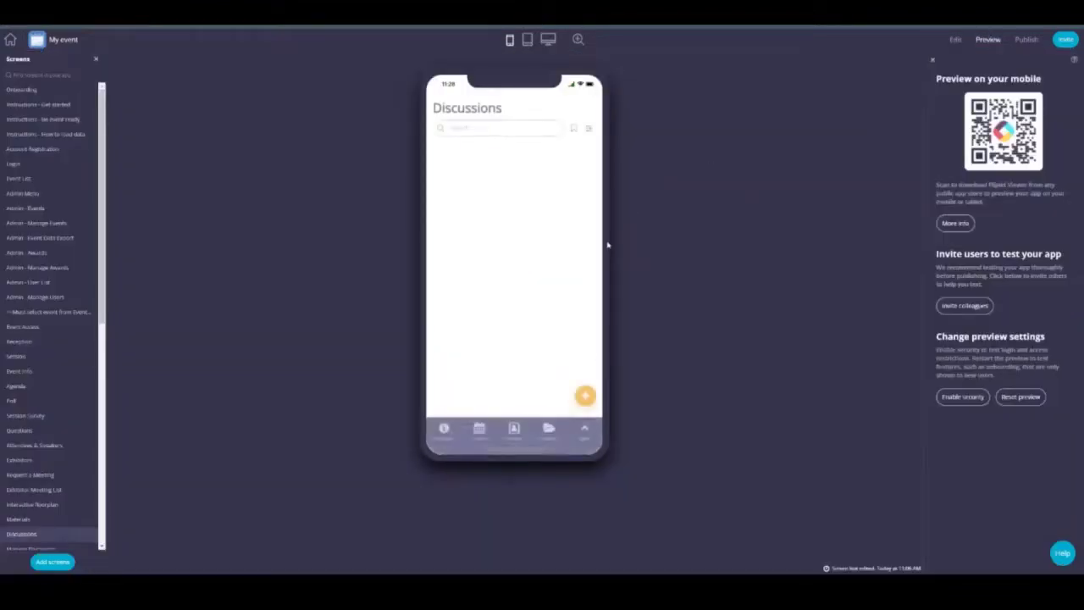
left_click(586, 161)
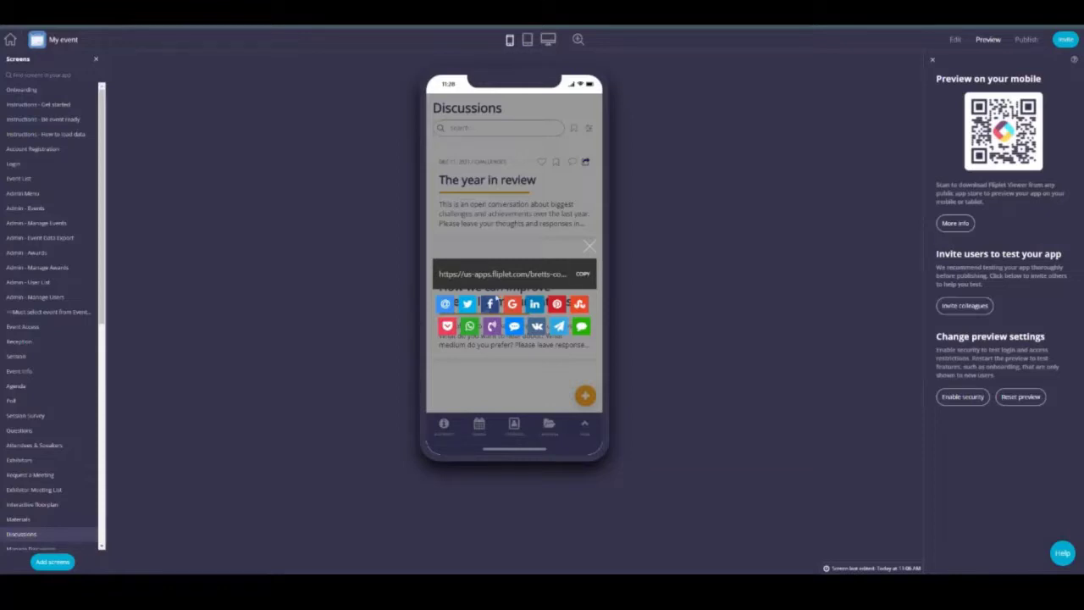
left_click(590, 247)
left_click(955, 39)
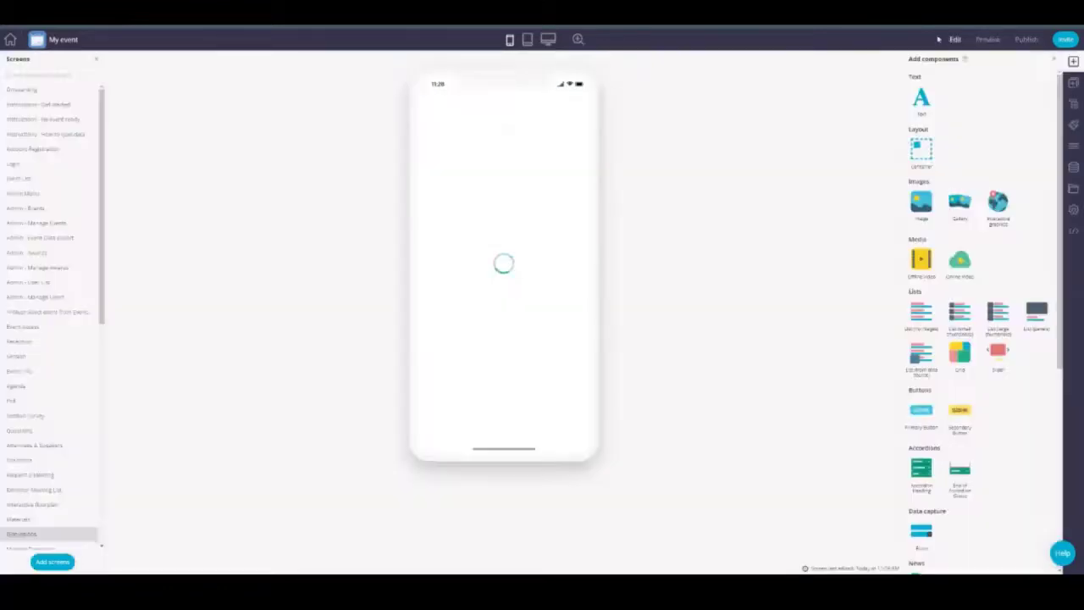
scroll(64, 466, "down", 3)
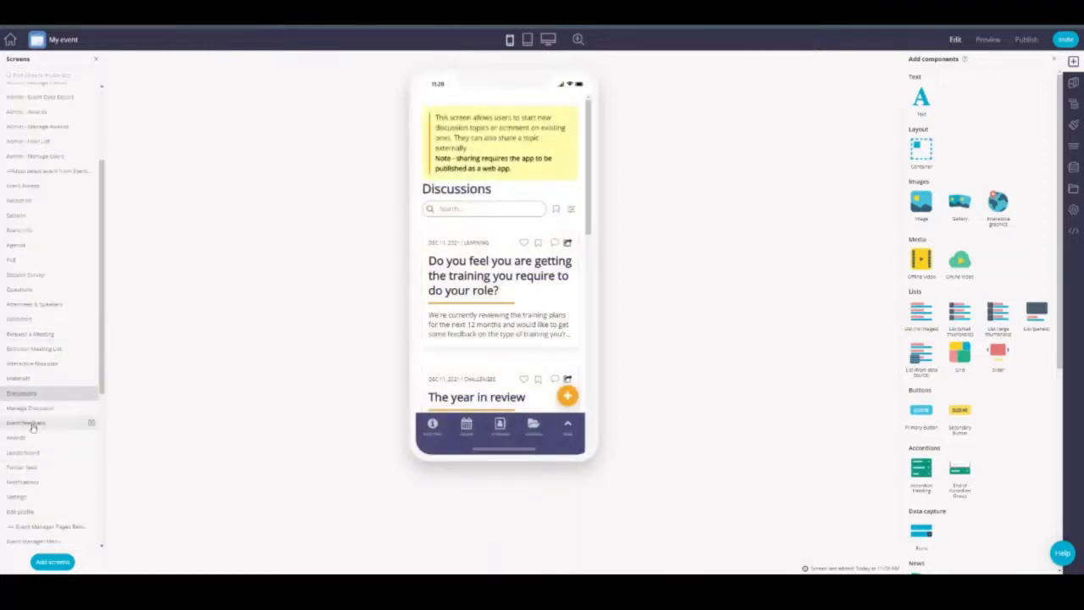
left_click(34, 409)
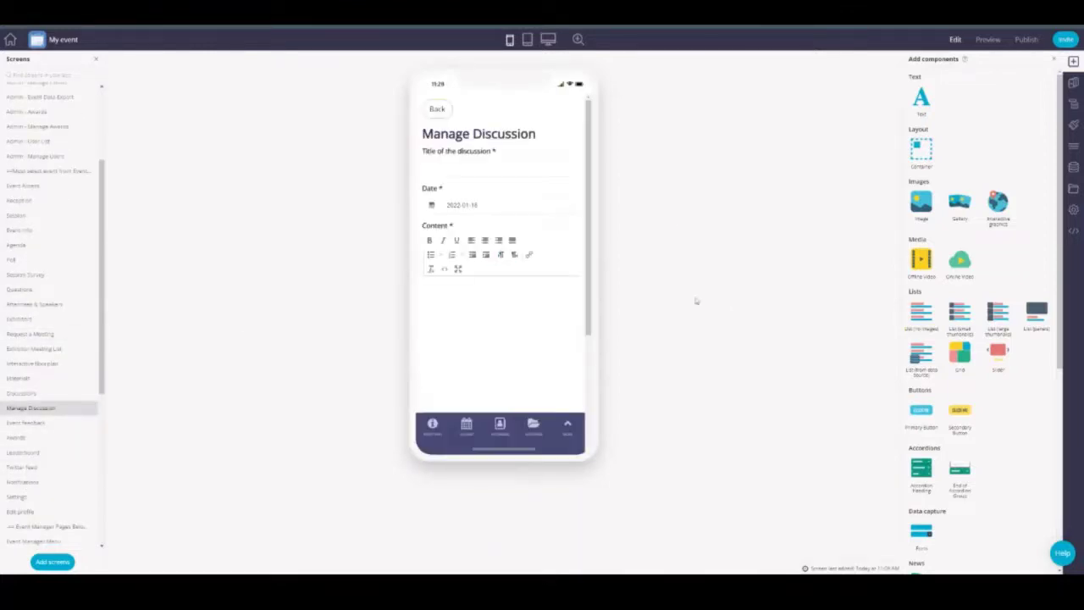
scroll(499, 288, "down", 5)
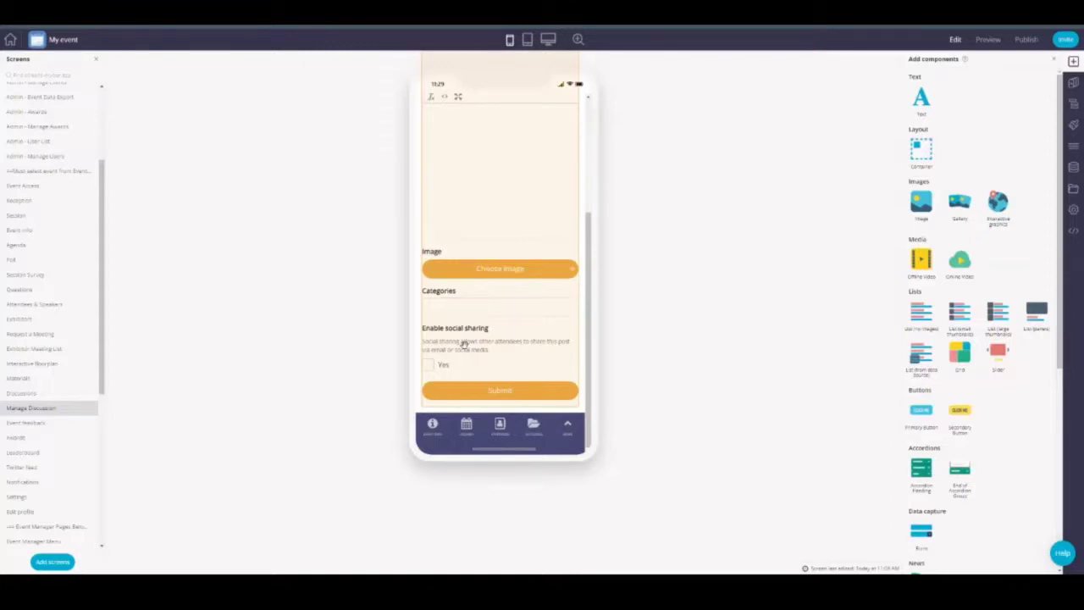
left_click(469, 368)
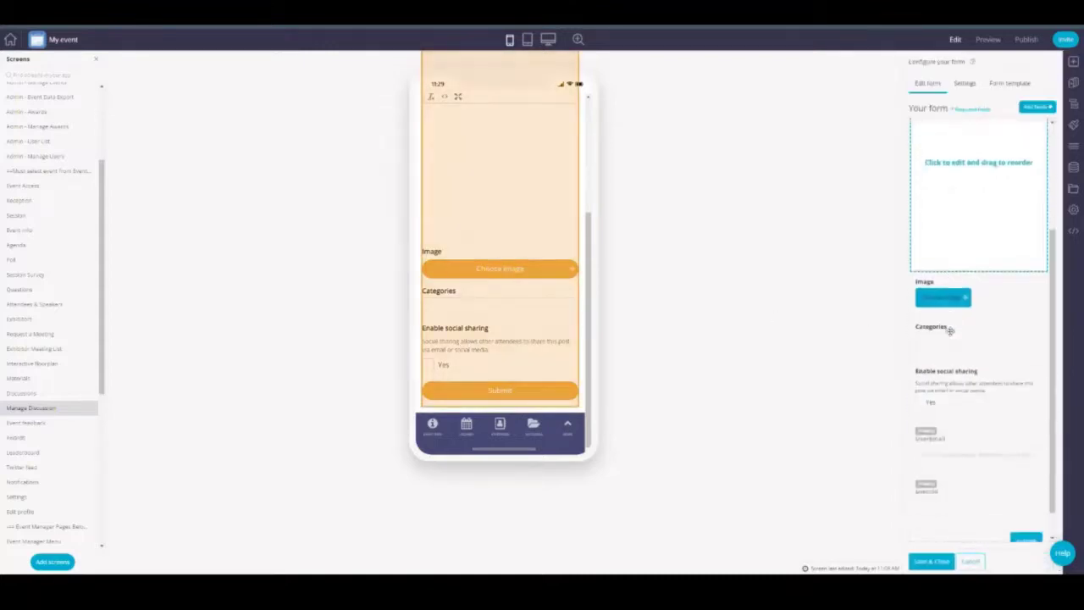
left_click_drag(950, 331, 946, 366)
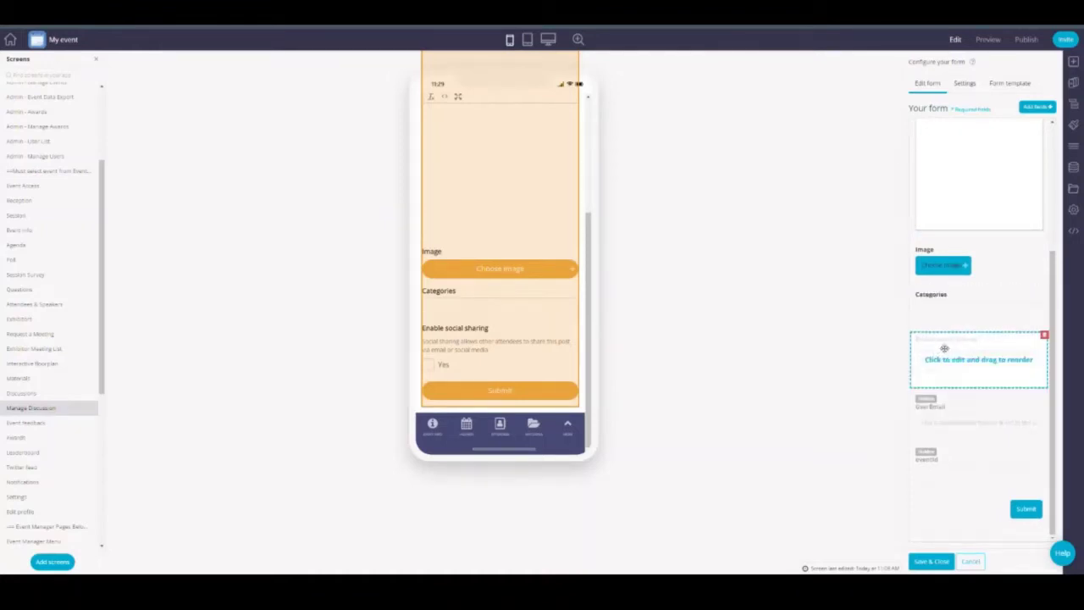
left_click(42, 392)
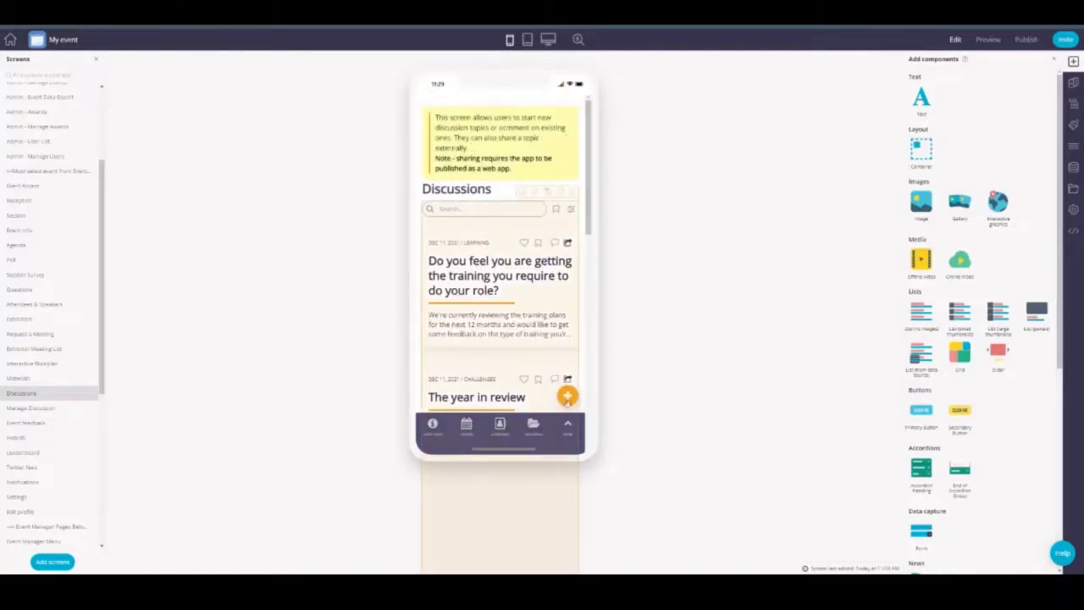
Step: Expand the Discussions list's Entry management, Social features and EventId filter settings, then open Twitter Feed
left_click(534, 355)
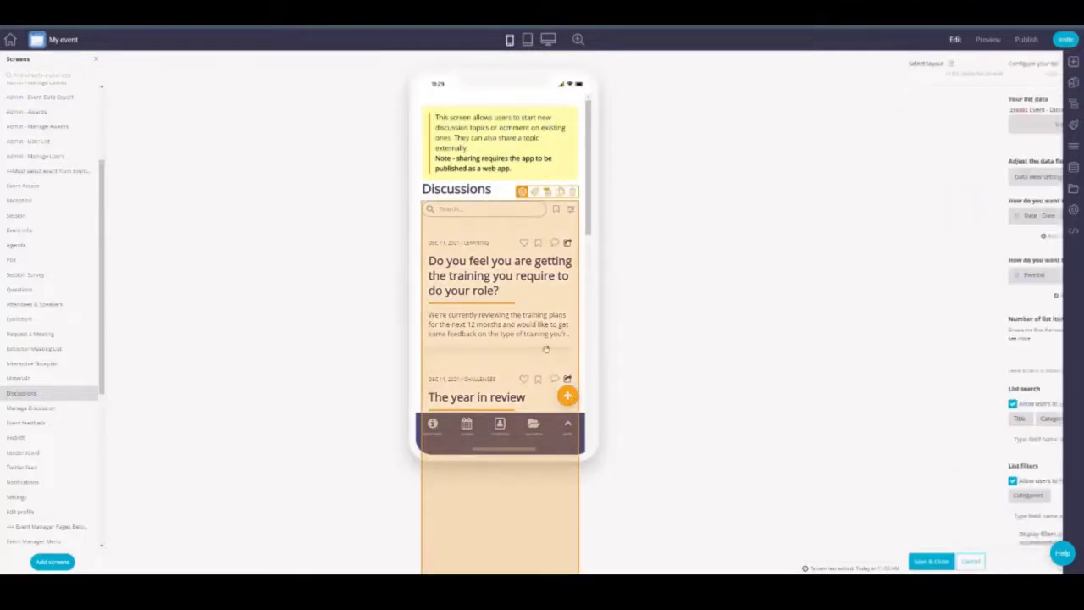
scroll(955, 337, "down", 2)
left_click(955, 339)
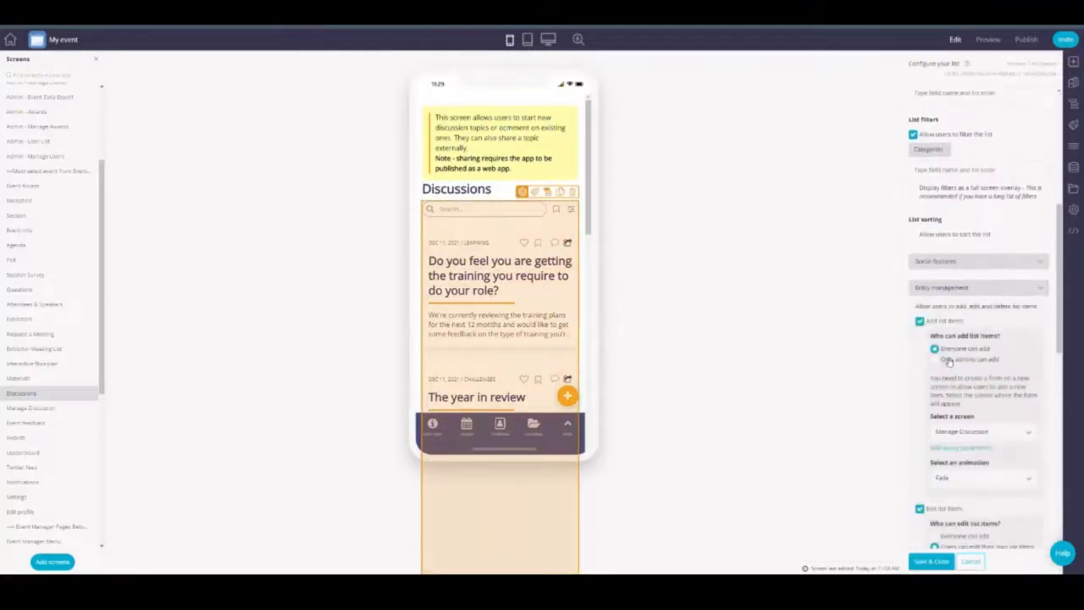
scroll(948, 347, "down", 2)
scroll(962, 264, "up", 3)
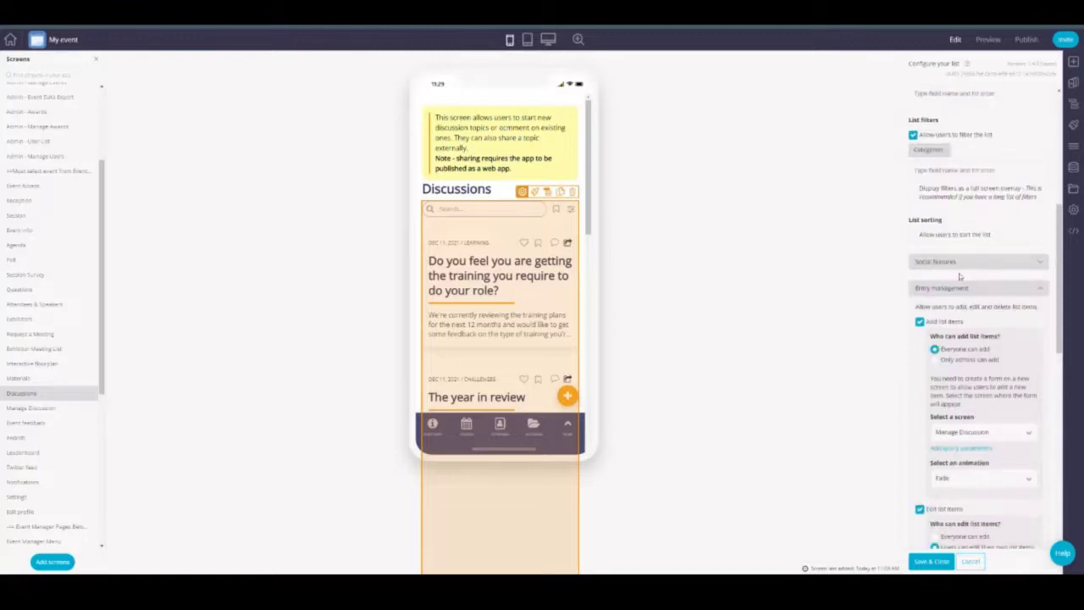
left_click(946, 264)
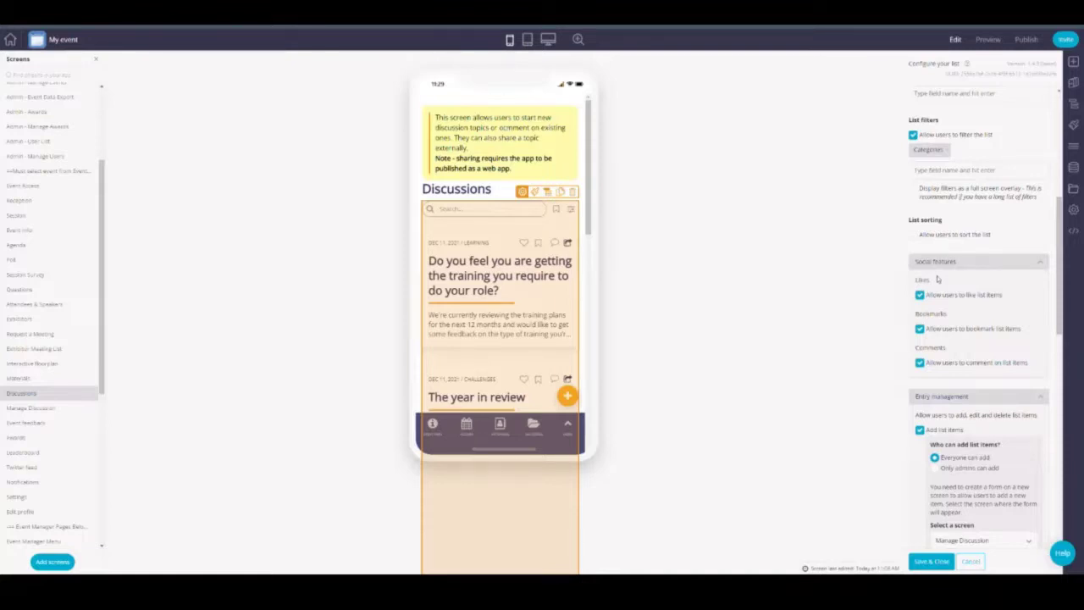
scroll(940, 280, "up", 5)
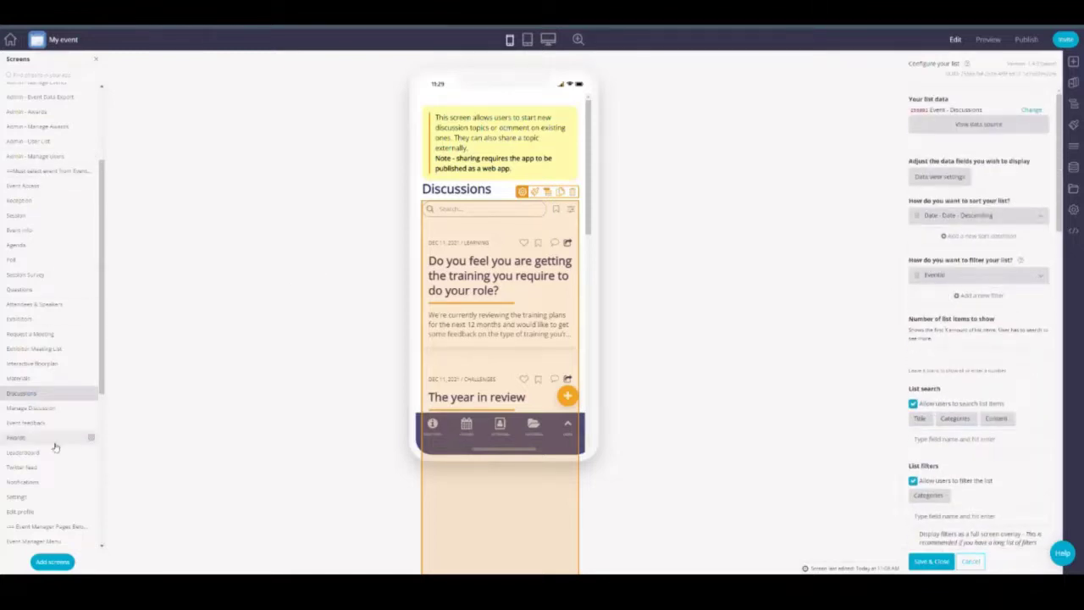
left_click(965, 278)
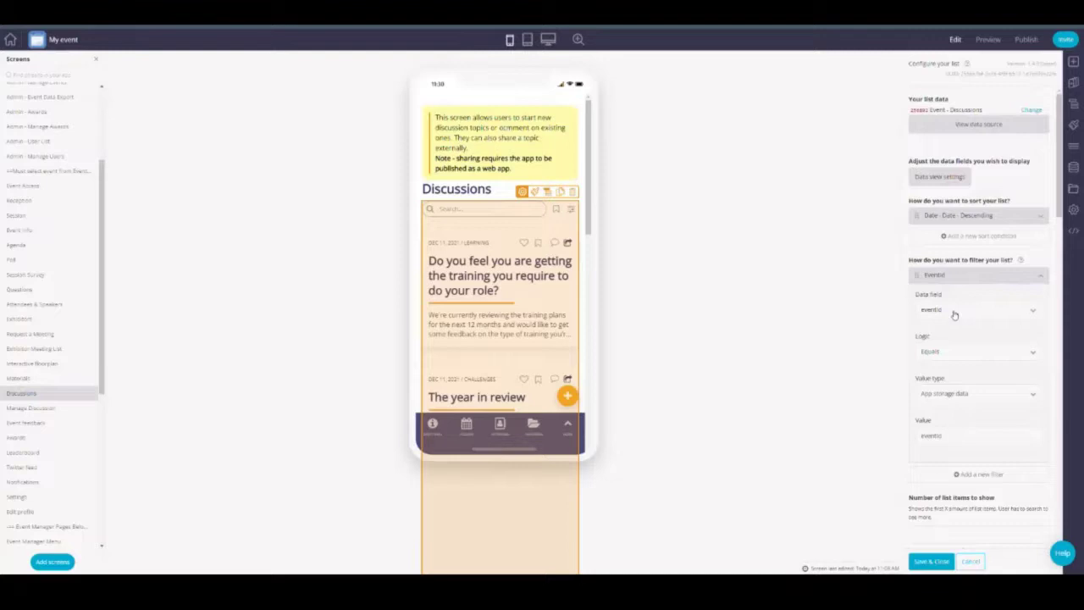
left_click(32, 466)
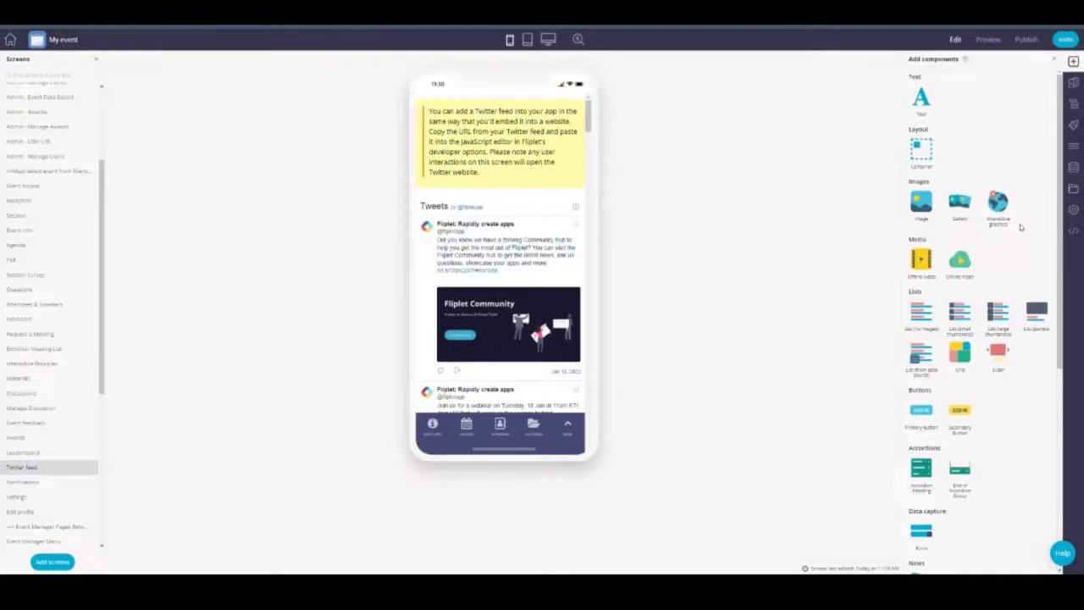
Step: Inspect the Twitter feed URL in the screen's JavaScript, then open the app's Data Sources
left_click(1072, 230)
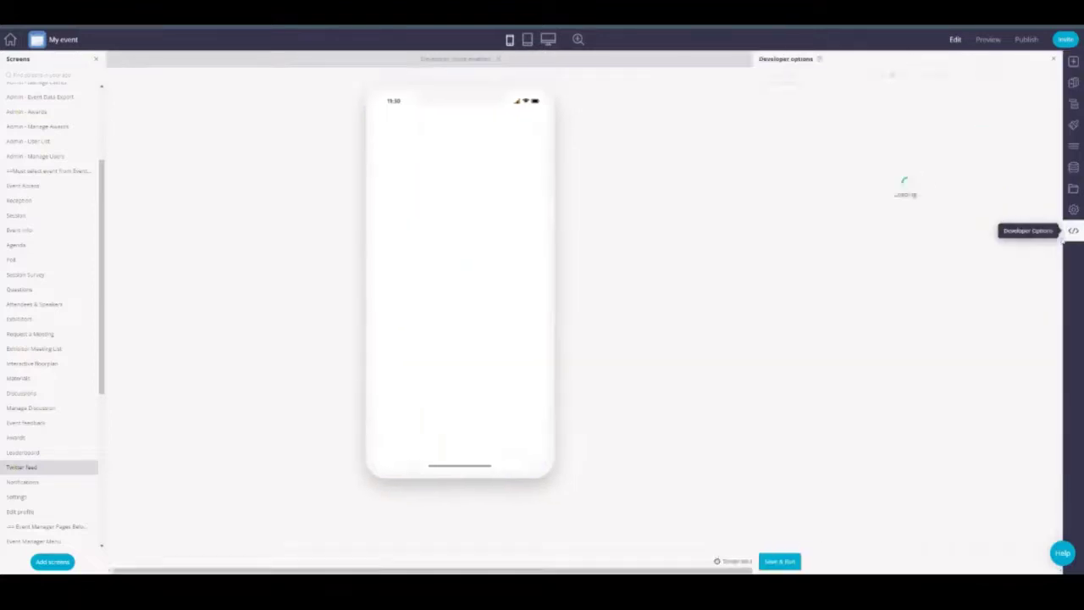
left_click(786, 97)
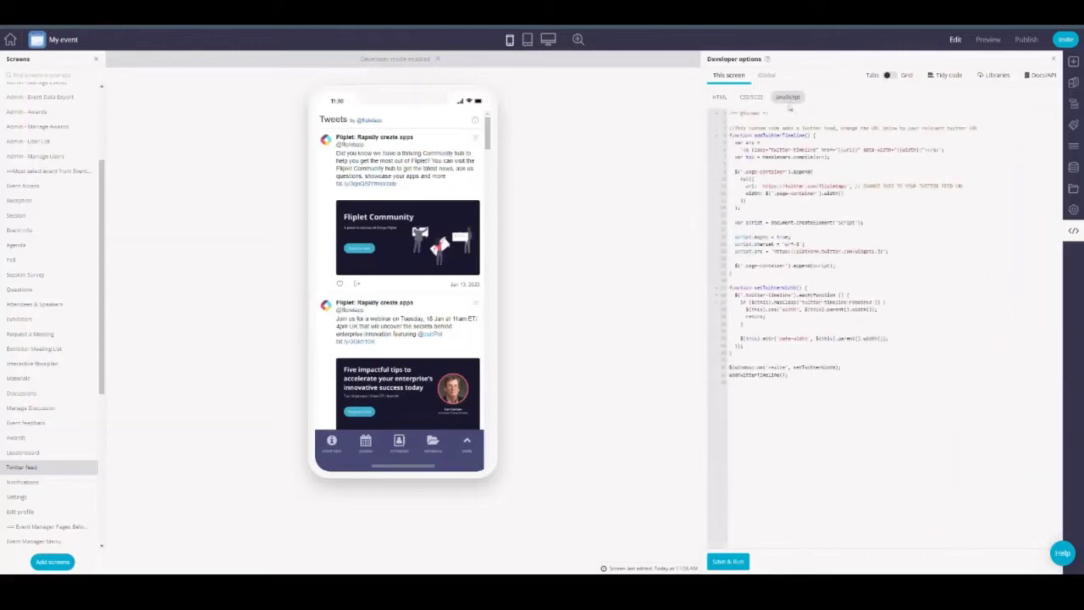
left_click_drag(762, 186, 850, 188)
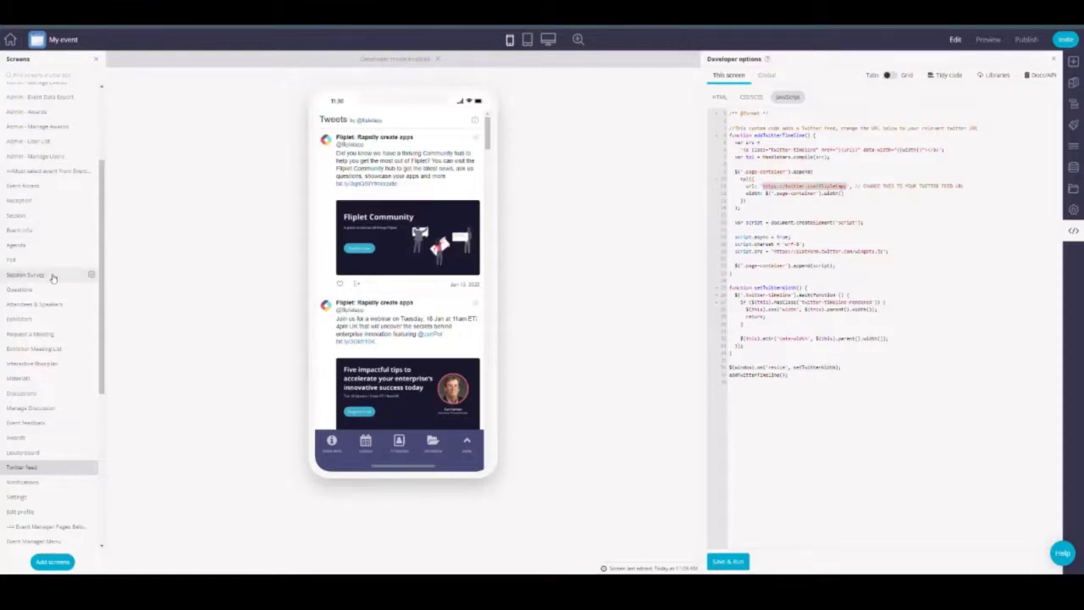
scroll(53, 278, "up", 3)
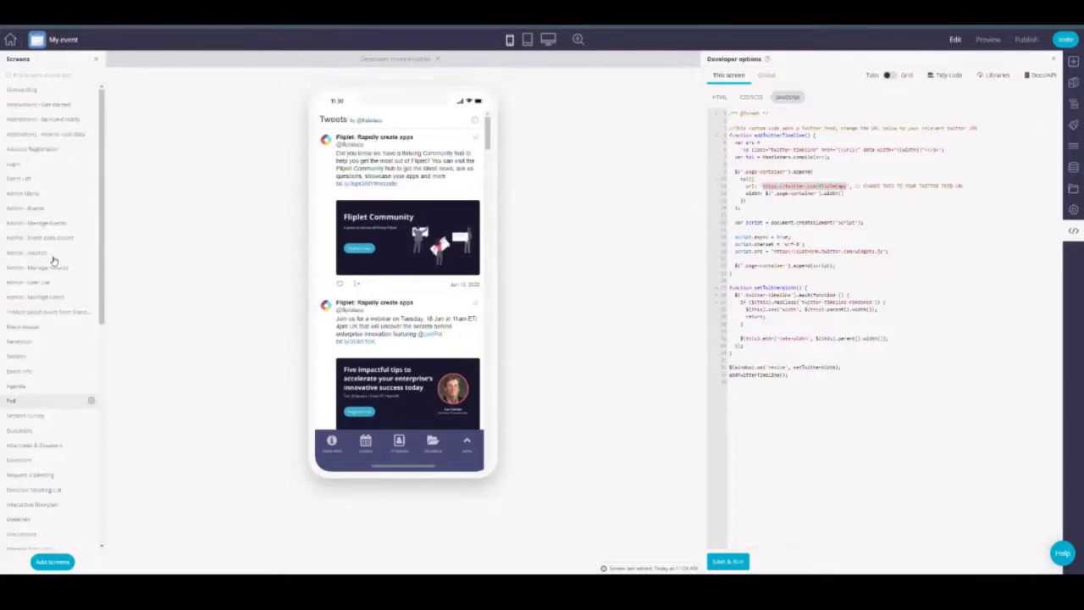
left_click(1073, 167)
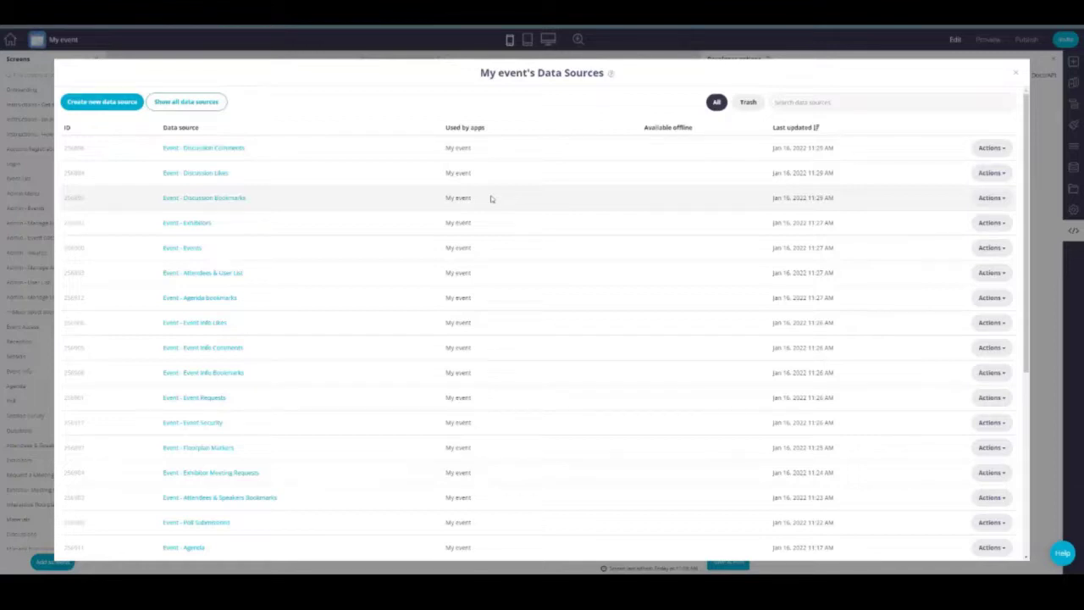
Step: Browse the Event - Events data source's columns, including its ID column
left_click(179, 248)
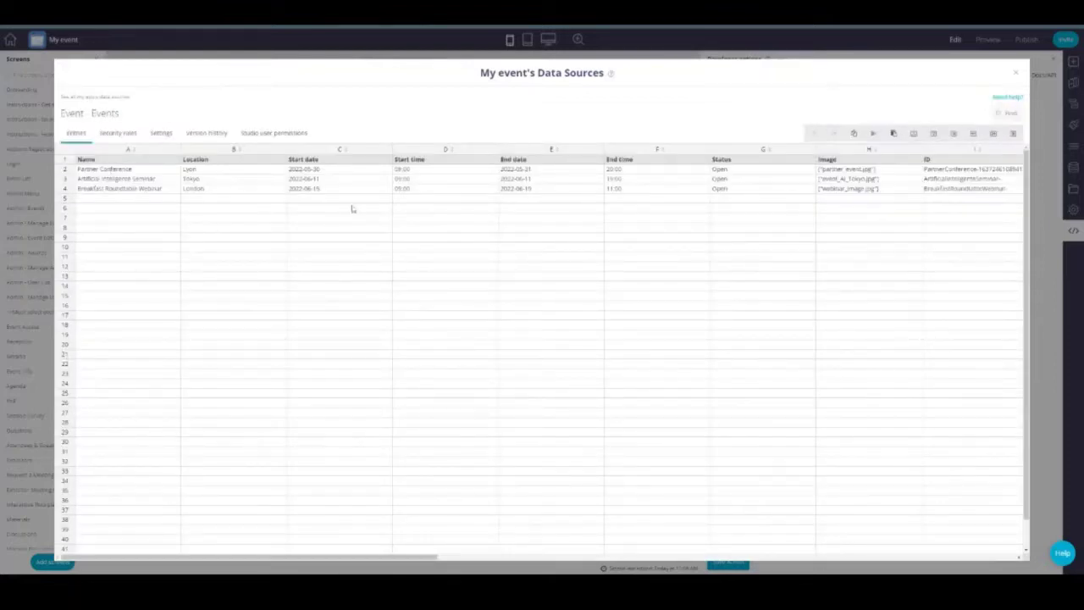
left_click_drag(371, 558, 561, 558)
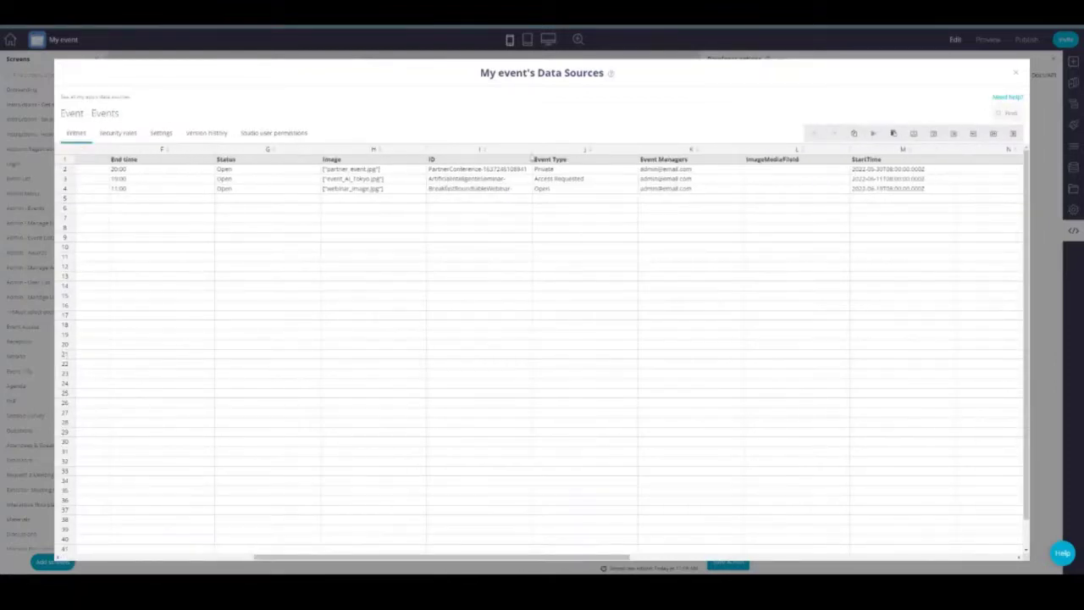
left_click(479, 150)
left_click(490, 201)
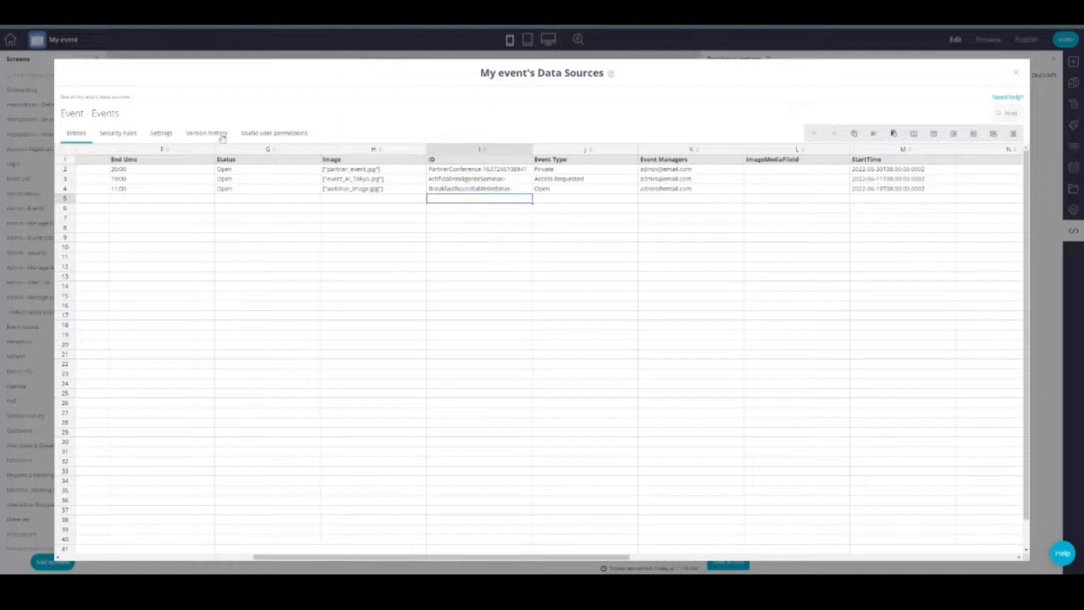
Step: Open the Event - Agenda data source and inspect its Session ID column
left_click(108, 97)
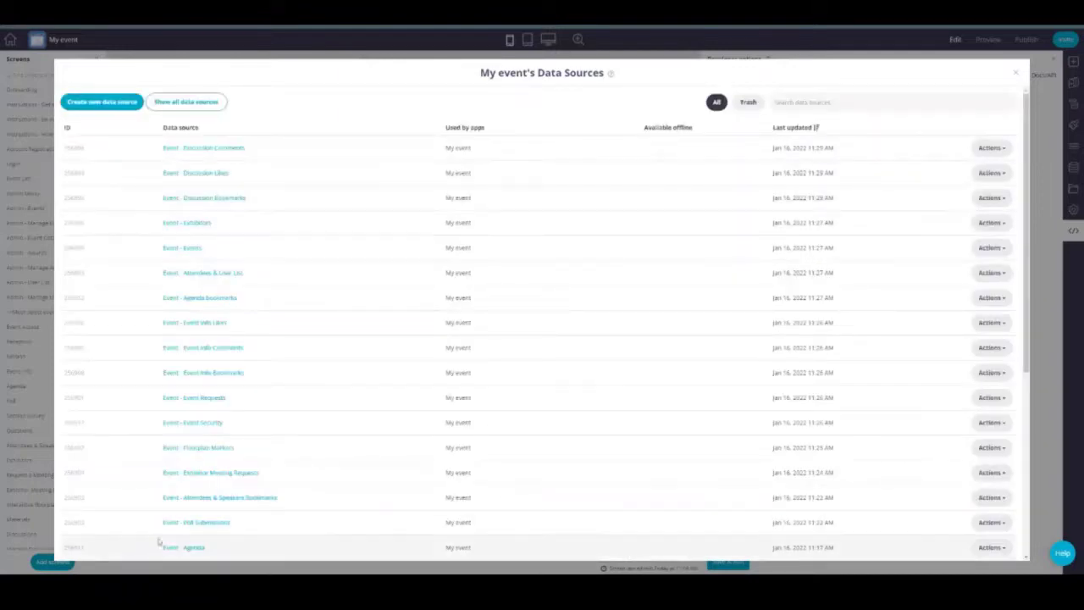
left_click(174, 546)
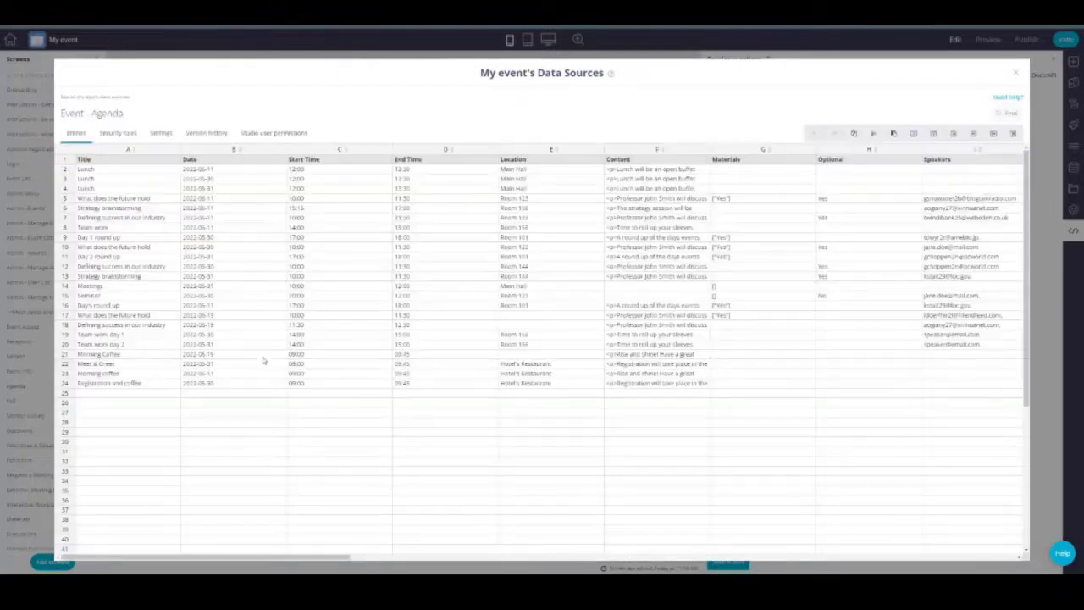
left_click_drag(291, 558, 705, 525)
left_click(575, 148)
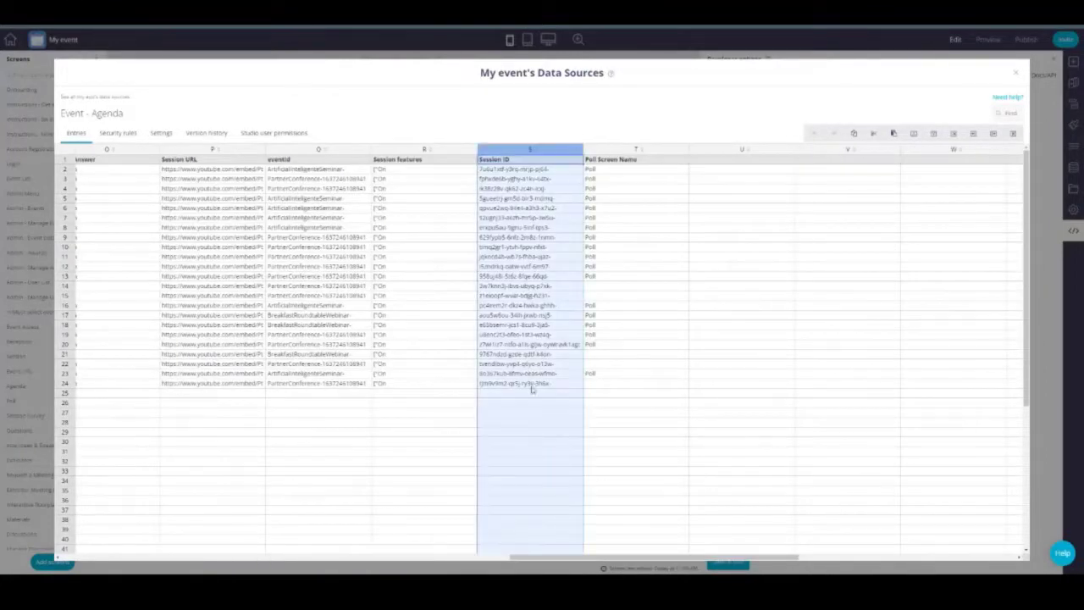
left_click(532, 394)
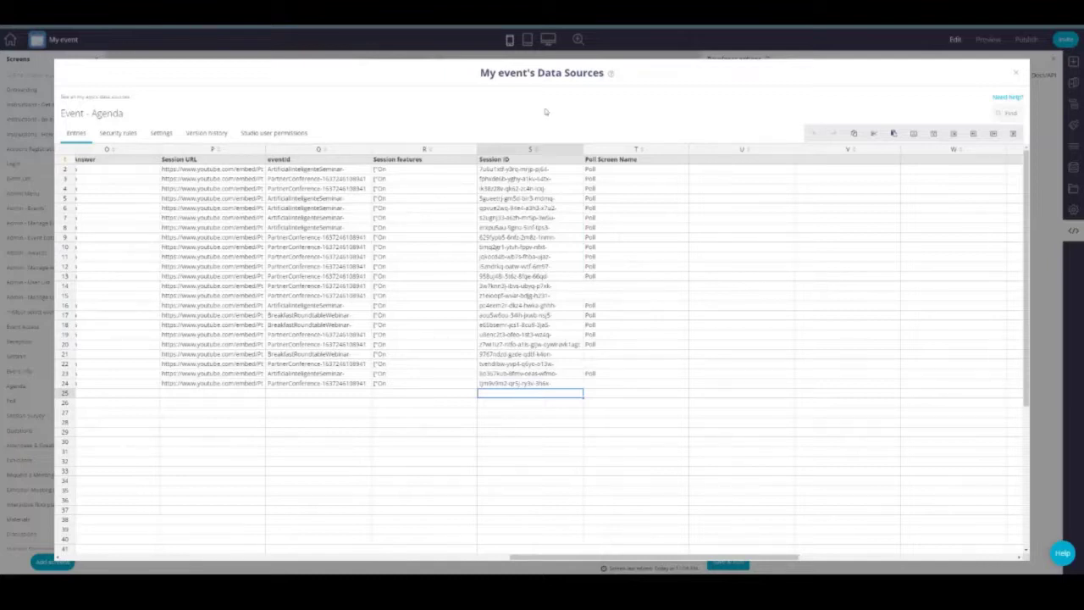
Step: Scroll Event - Attendees & User List across to its Personalized Agenda column, then return to all data sources
left_click(103, 97)
left_click(218, 273)
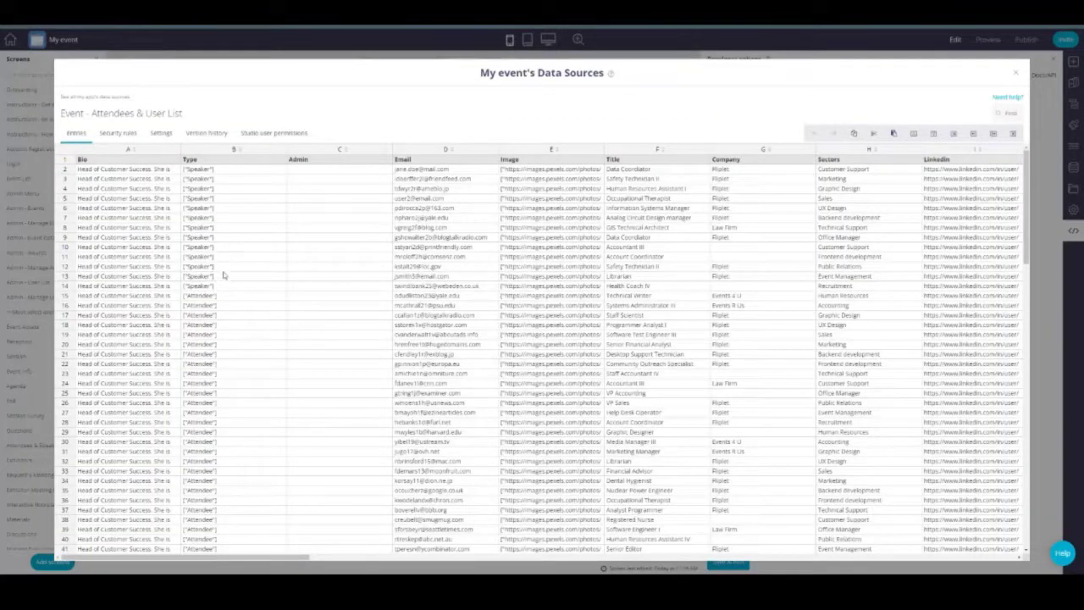
left_click_drag(210, 557, 550, 557)
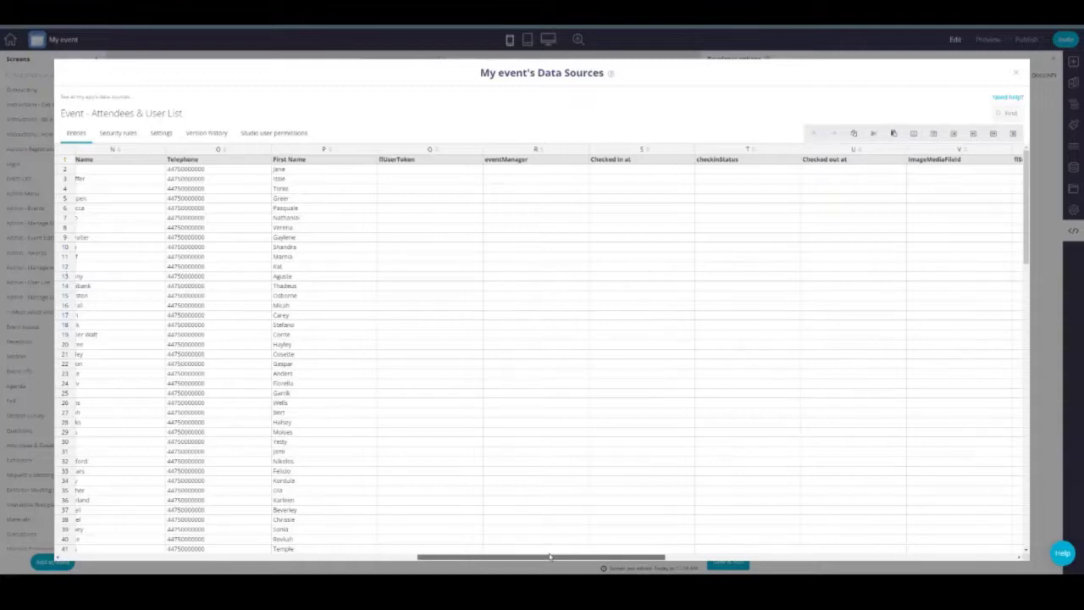
left_click_drag(550, 557, 679, 559)
left_click(644, 147)
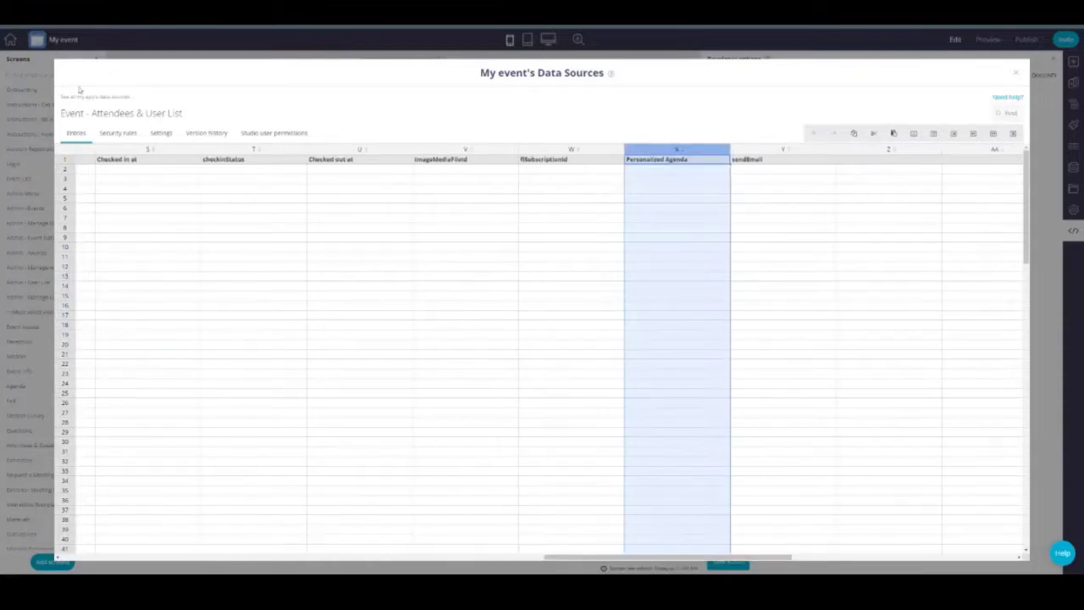
left_click(94, 97)
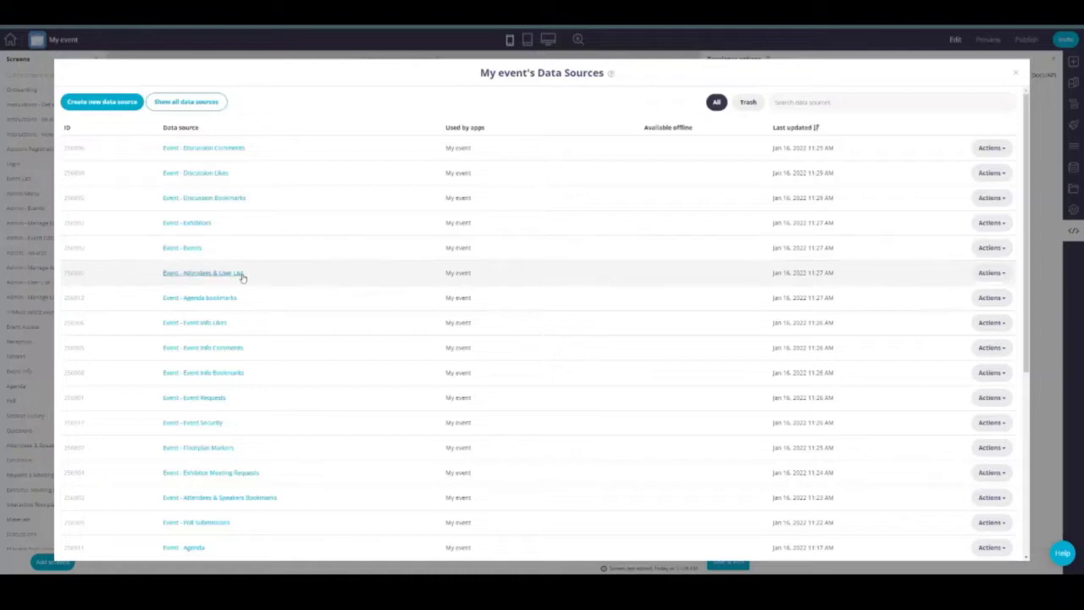
Step: Open Event - Event Security and select its first Event ID cell and Role column
left_click(203, 423)
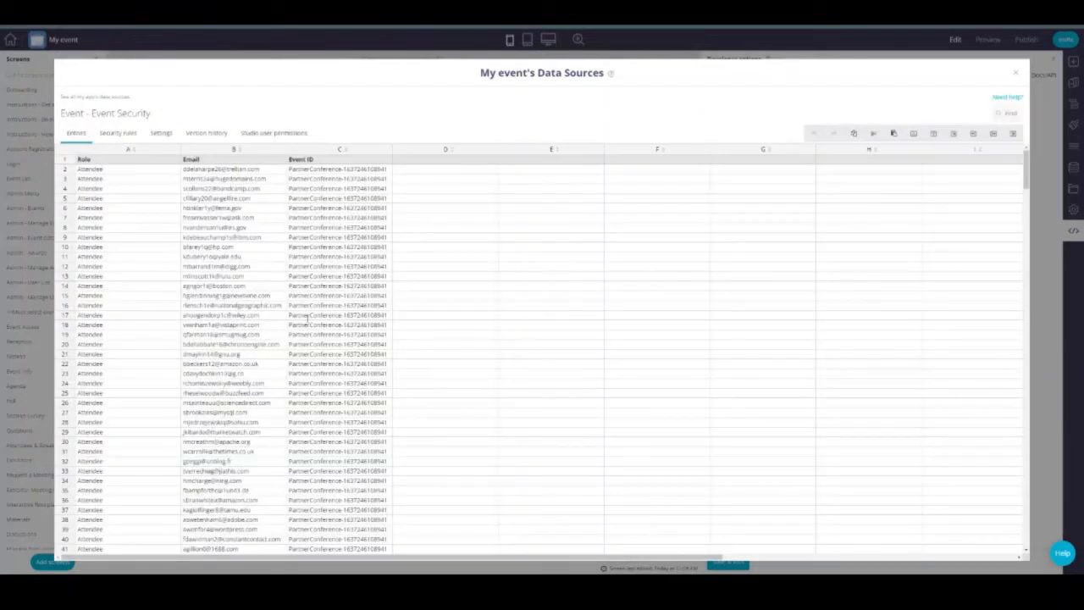
left_click(389, 171)
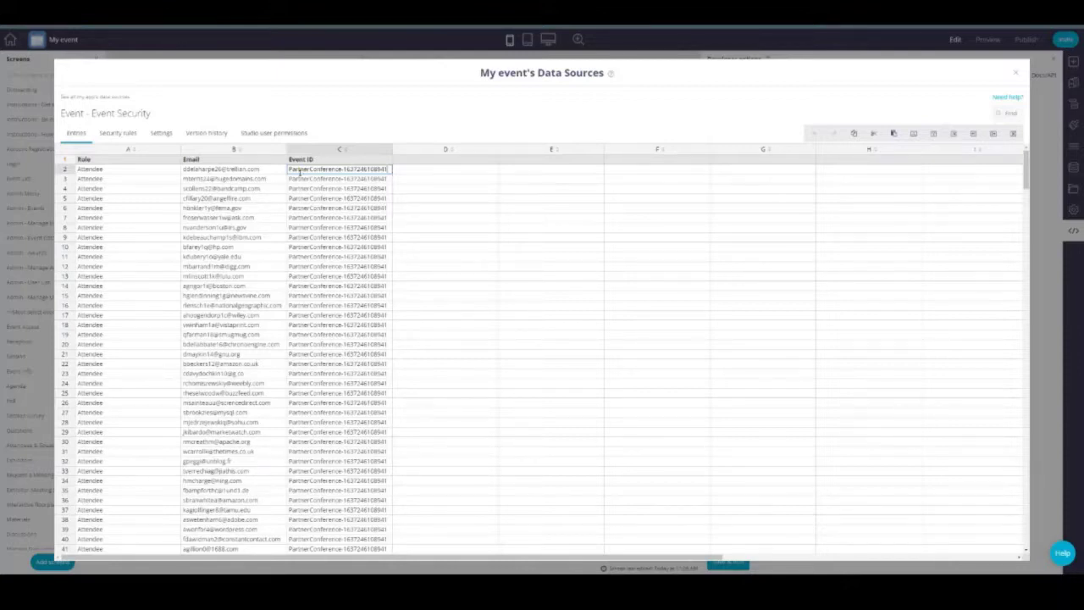
left_click(112, 151)
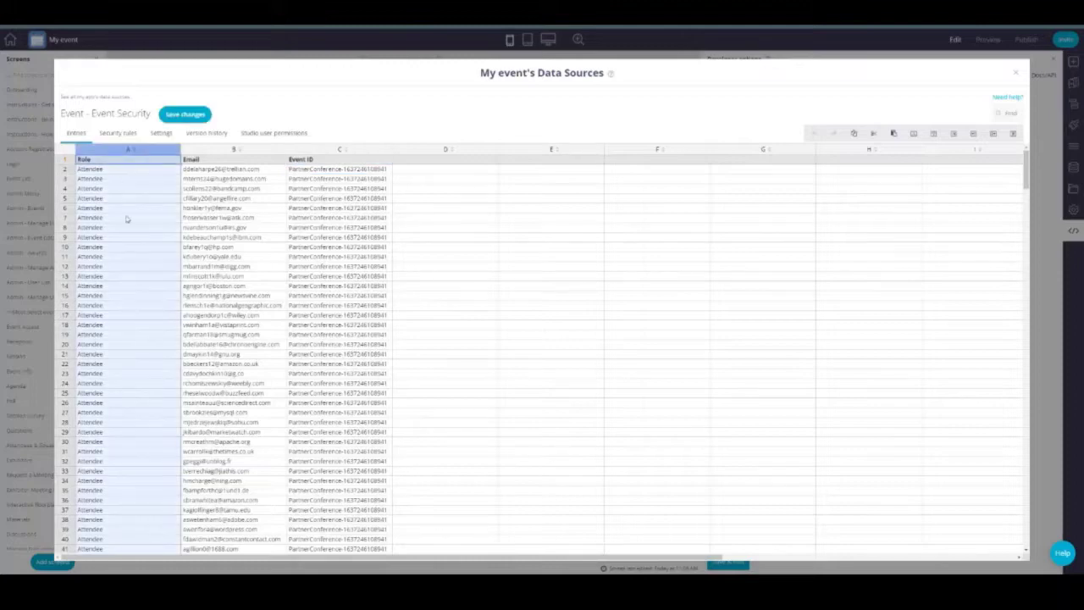
scroll(160, 244, "down", 3)
scroll(160, 244, "up", 3)
scroll(157, 247, "up", 2)
Step: Select the Email column and first-row cells, then confirm returning to all data sources
left_click(207, 151)
left_click(197, 175)
left_click(133, 175)
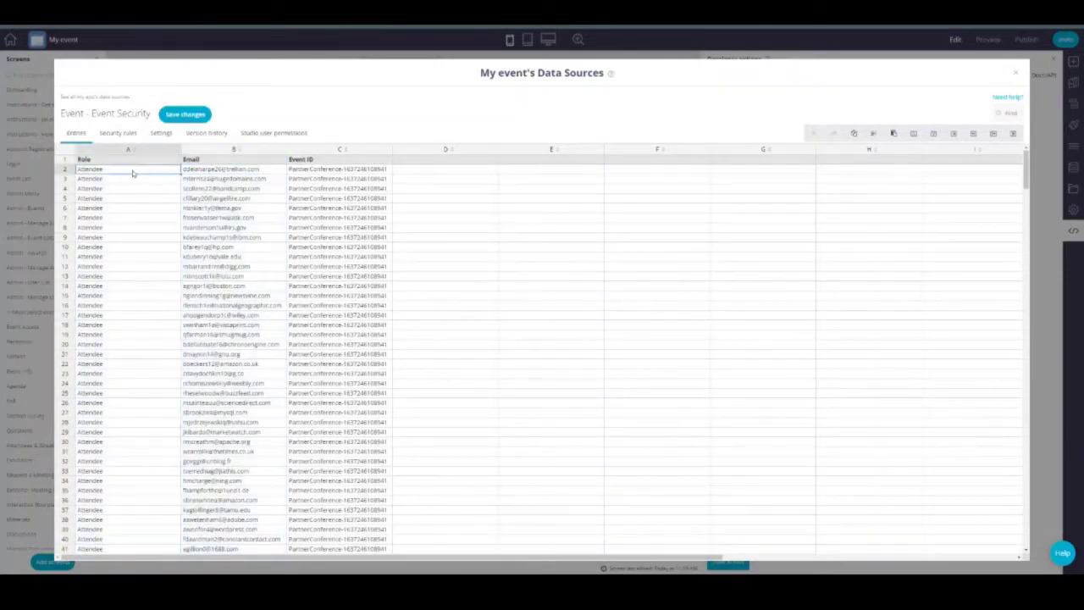
left_click(302, 174)
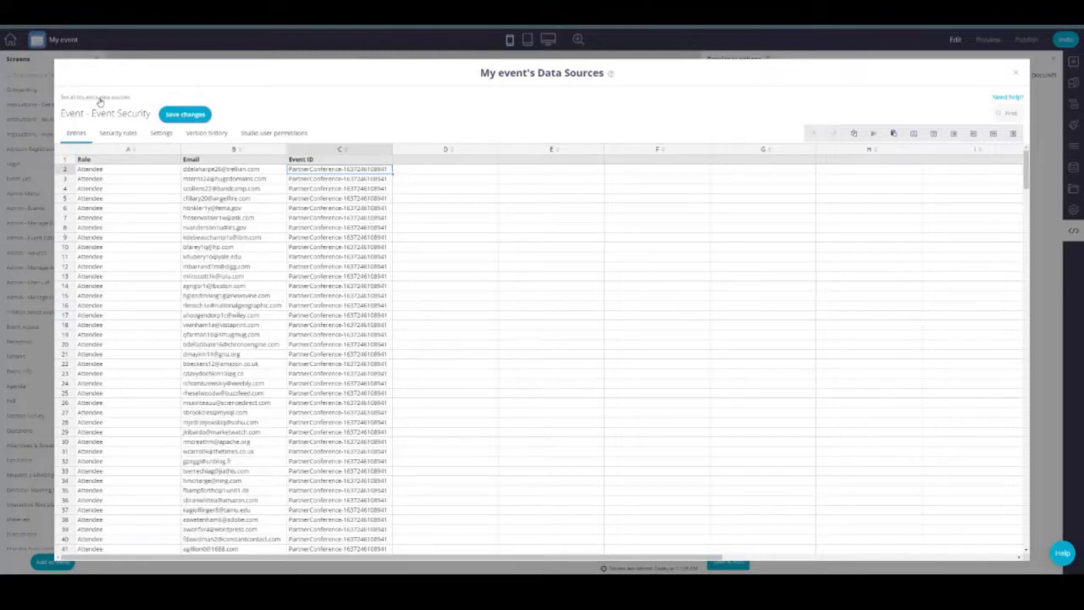
left_click(96, 97)
key("Return")
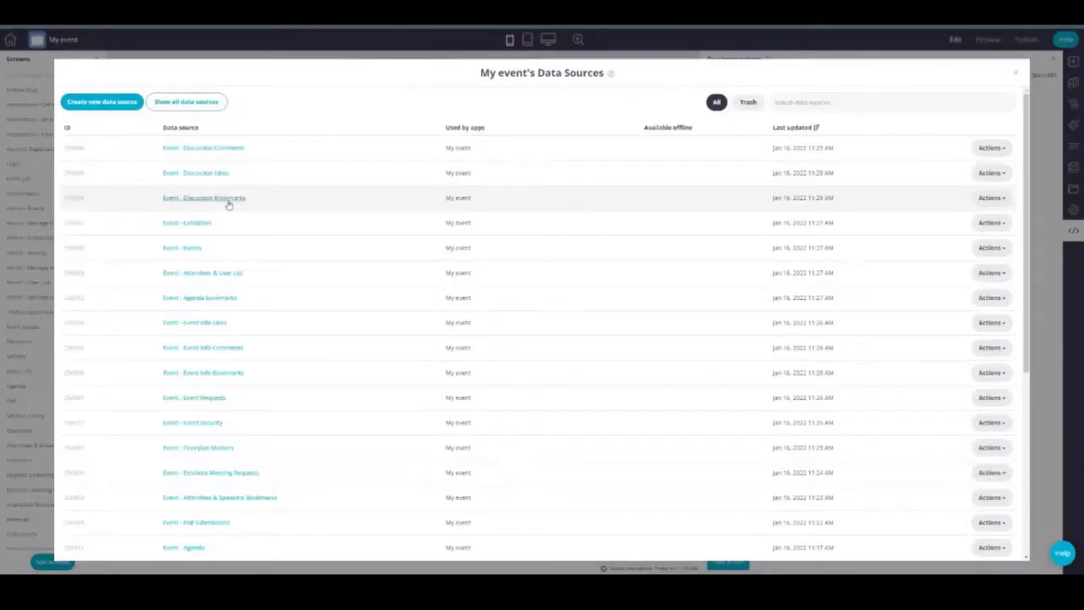
scroll(228, 204, "down", 5)
left_click(206, 465)
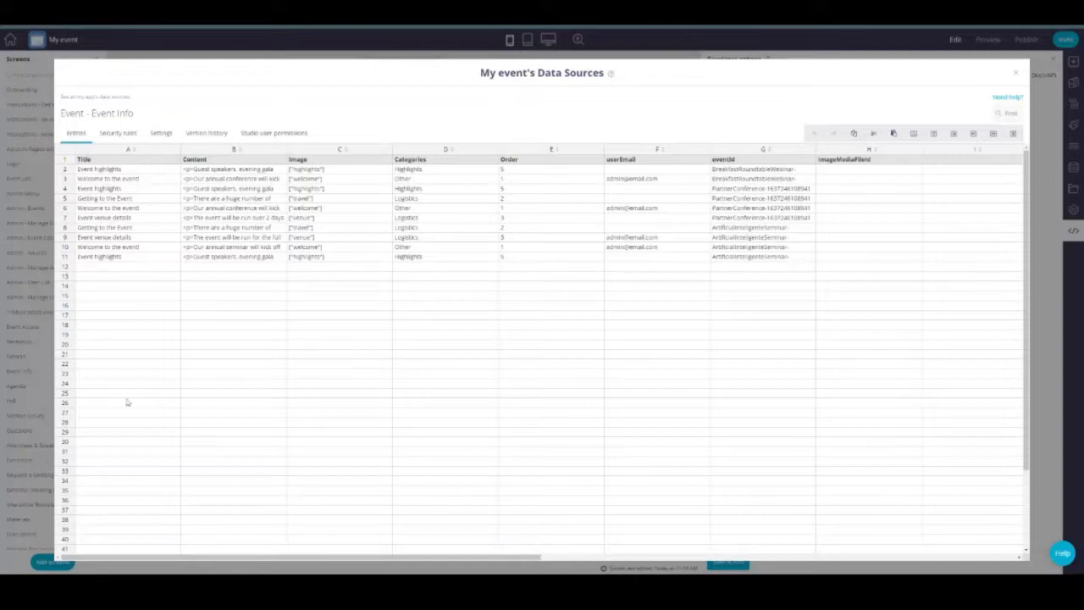
left_click(722, 152)
left_click(739, 268)
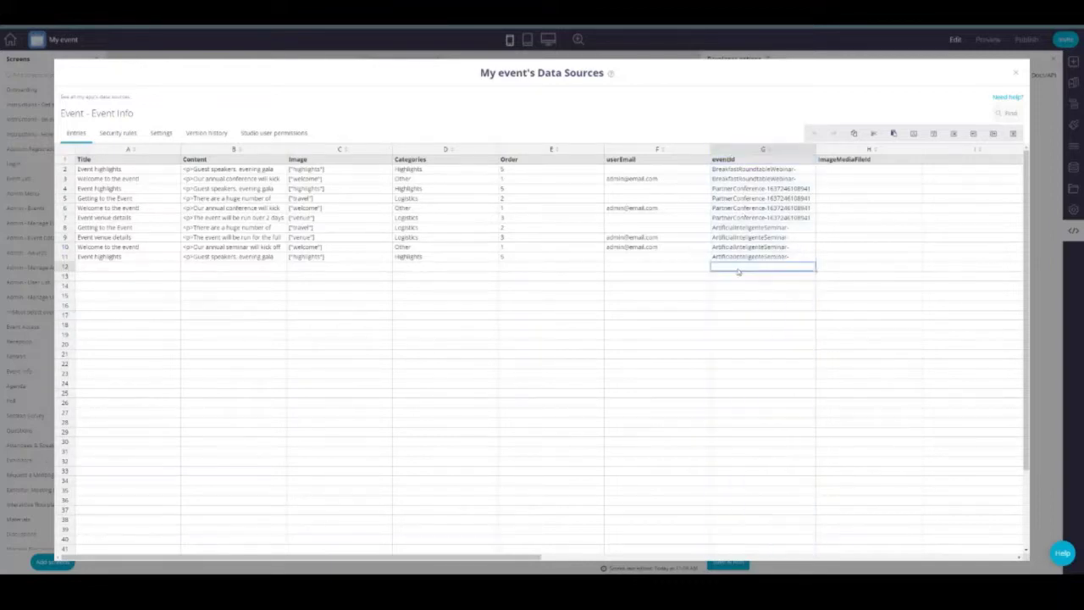
left_click(97, 98)
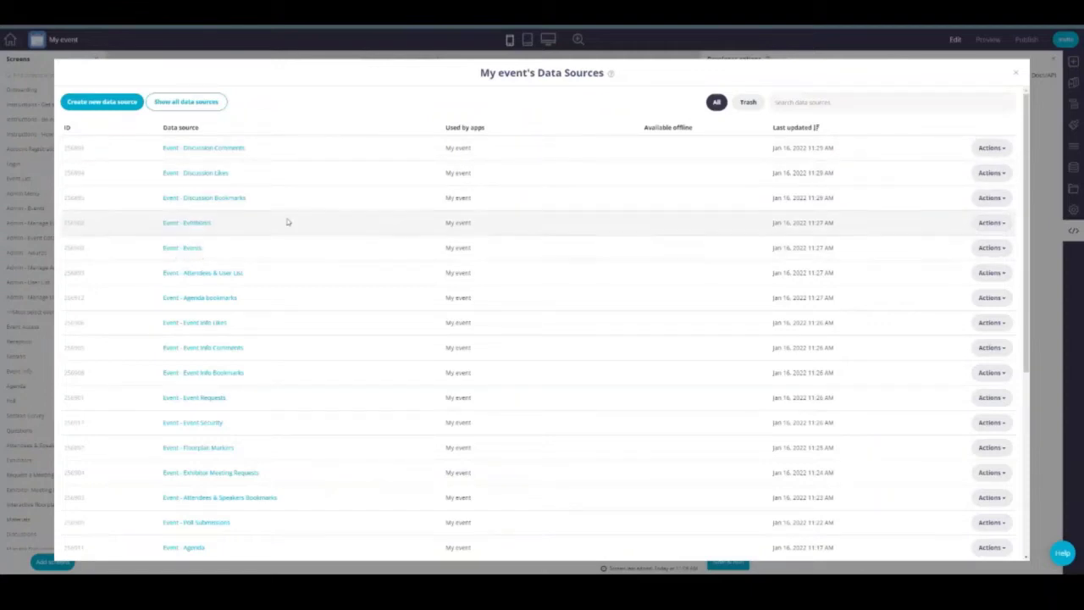
scroll(274, 242, "down", 3)
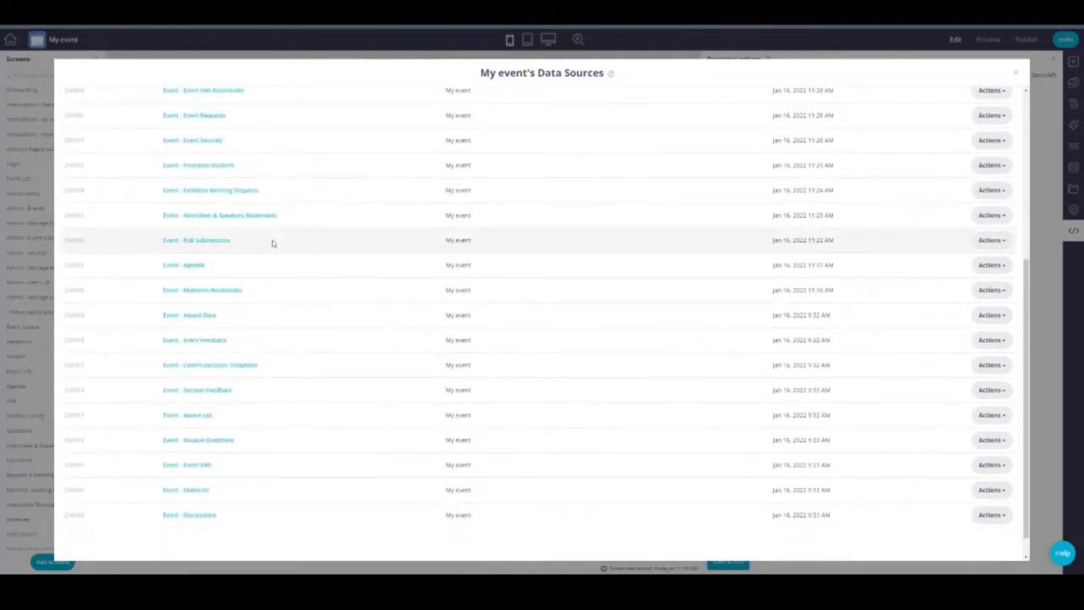
scroll(273, 243, "up", 3)
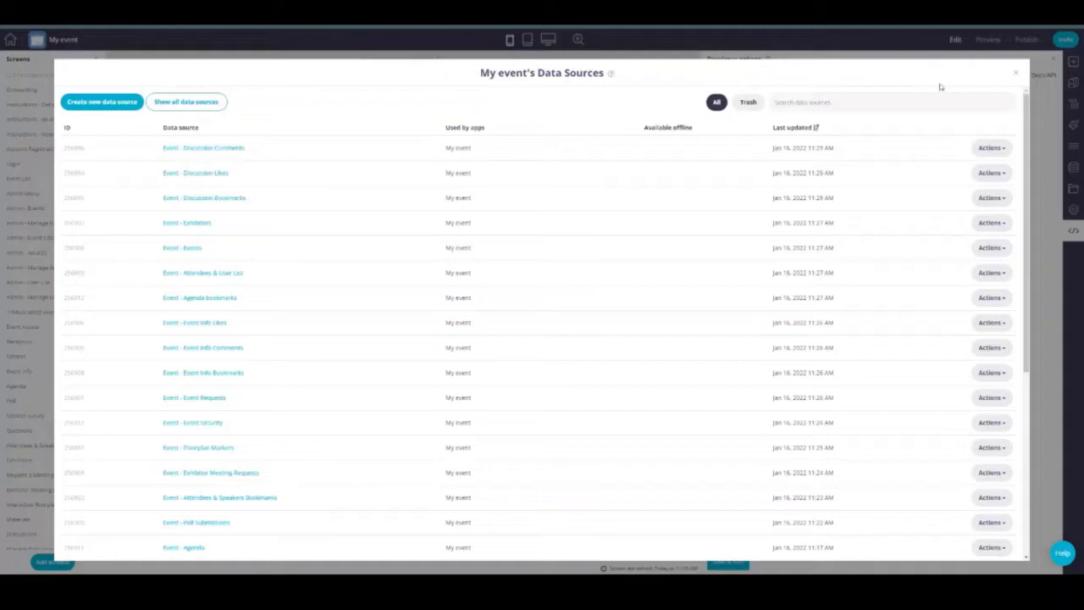